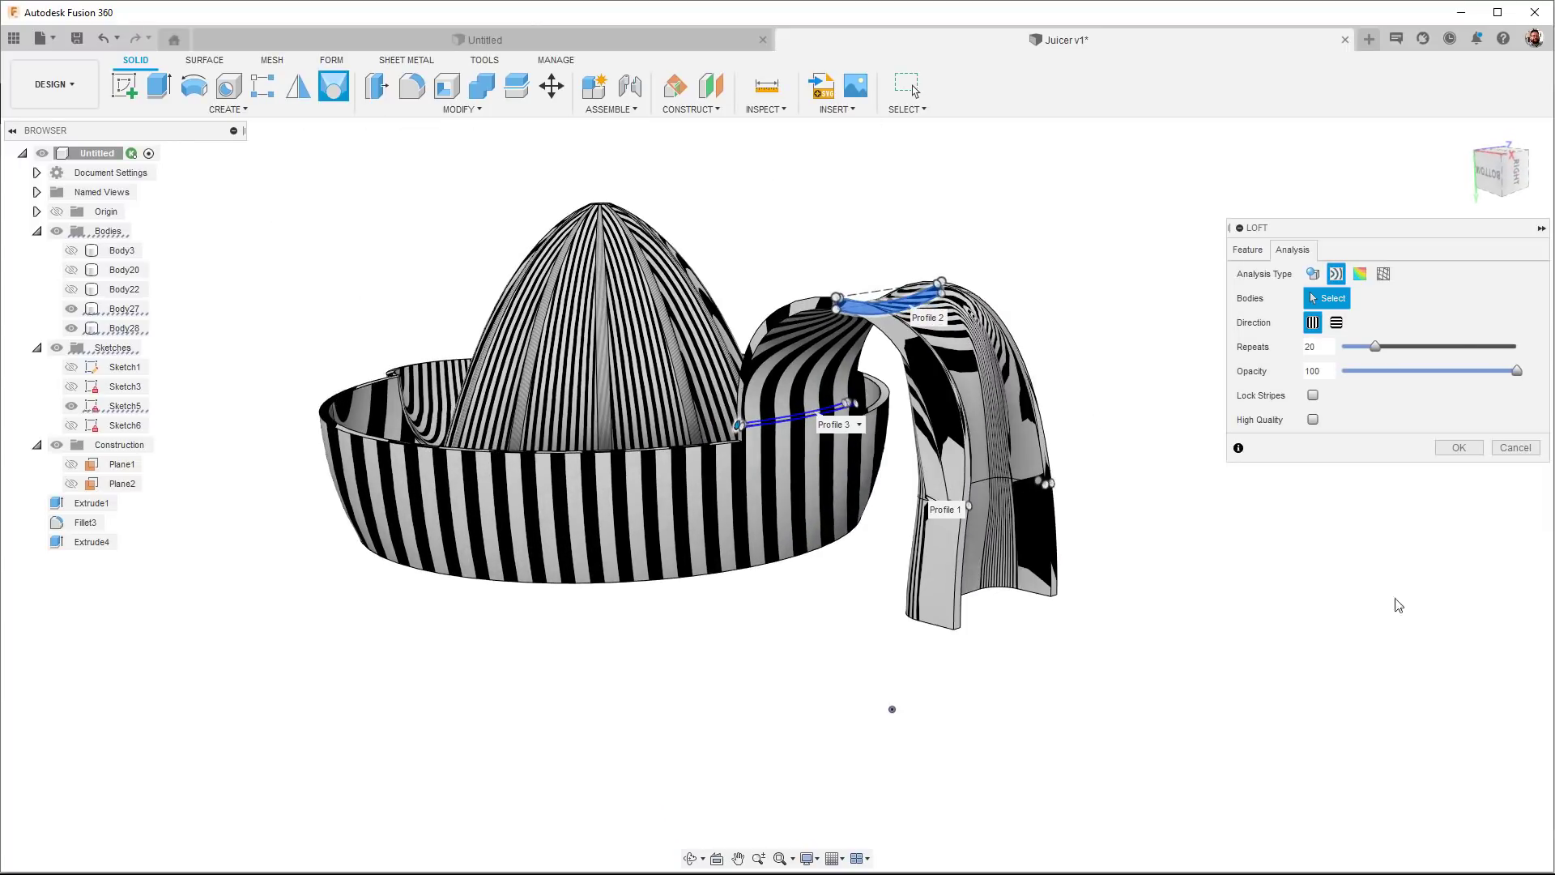
Step: Switch the loft preview's surface analysis to a curvature map and choose its third curvature type
{"action": "left_click", "coordinate": [1360, 274]}
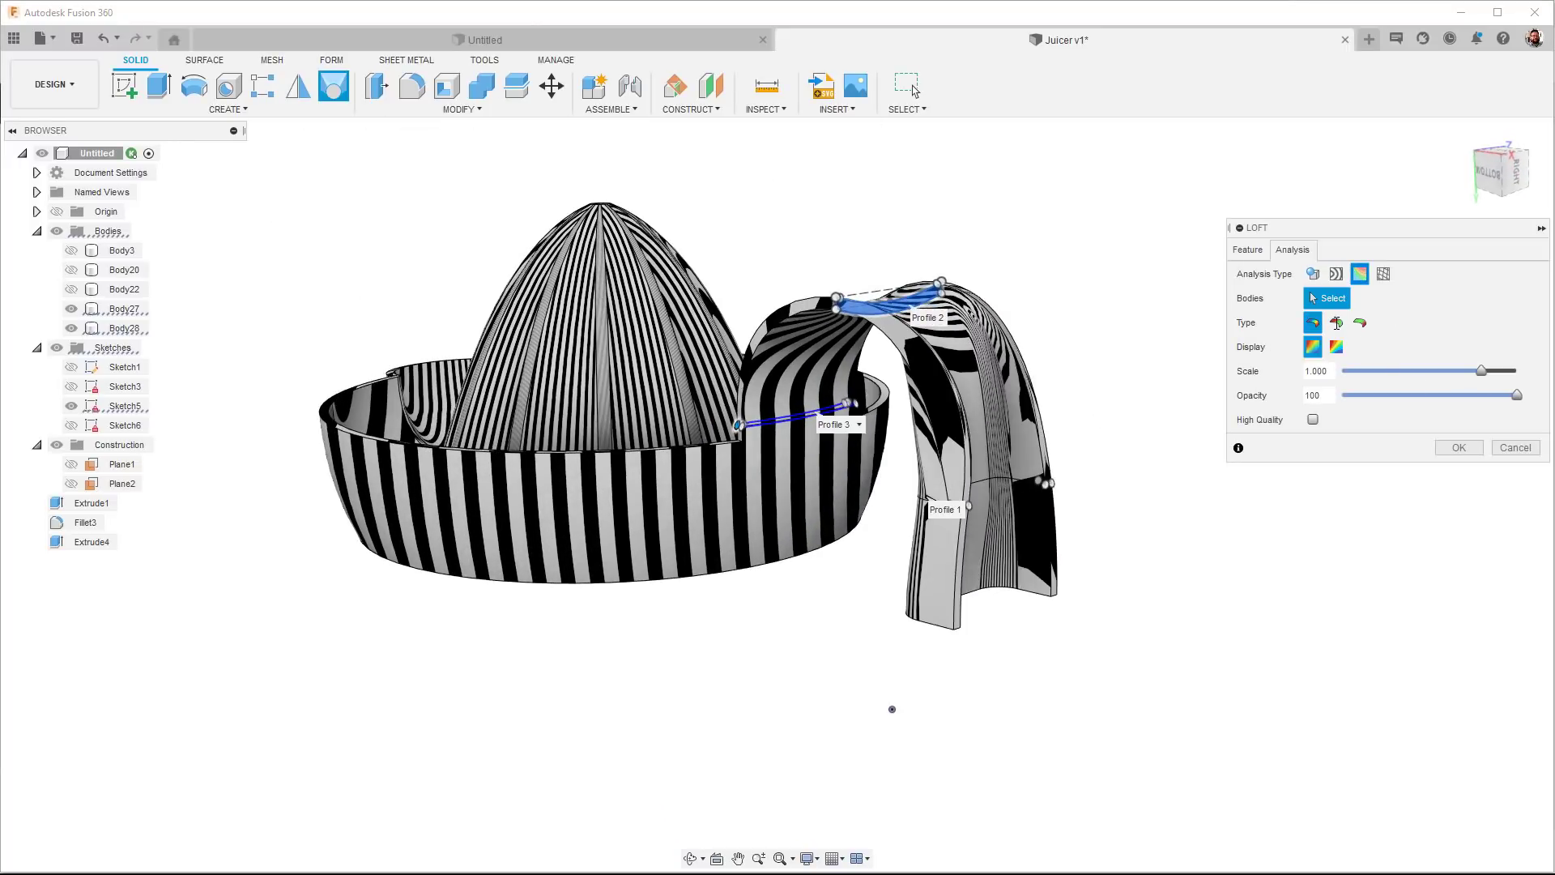
{"action": "middle_click_drag", "start_coordinate": [1198, 507], "coordinate": [1125, 537], "text": "shift"}
{"action": "left_click", "coordinate": [1360, 323]}
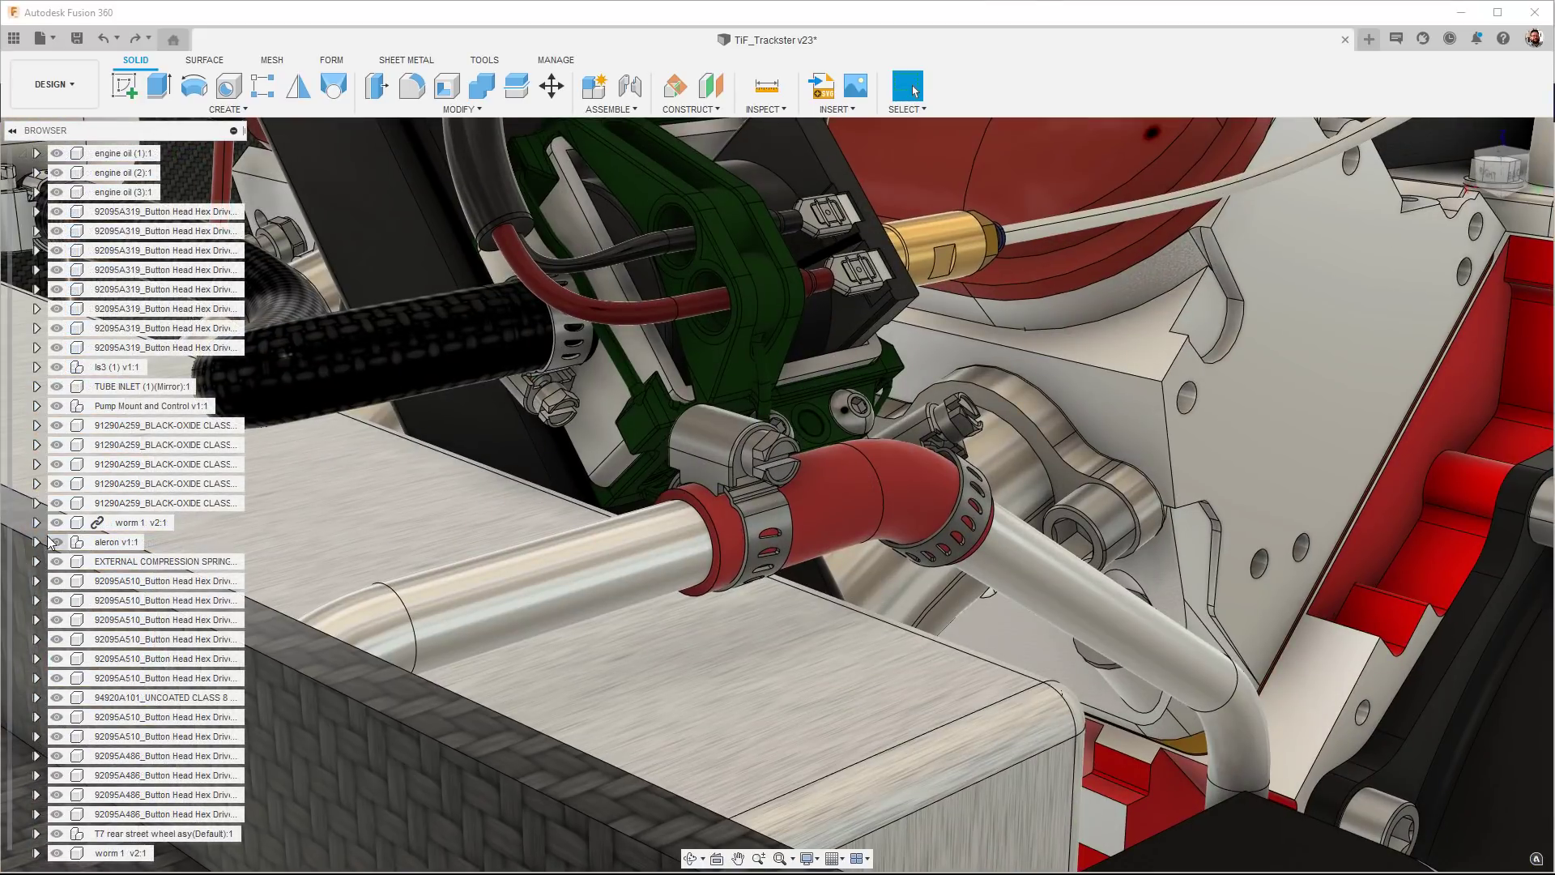
Step: Hide Body1 of the linked worm 1 v2:1 clamp component
{"action": "left_click", "coordinate": [37, 522]}
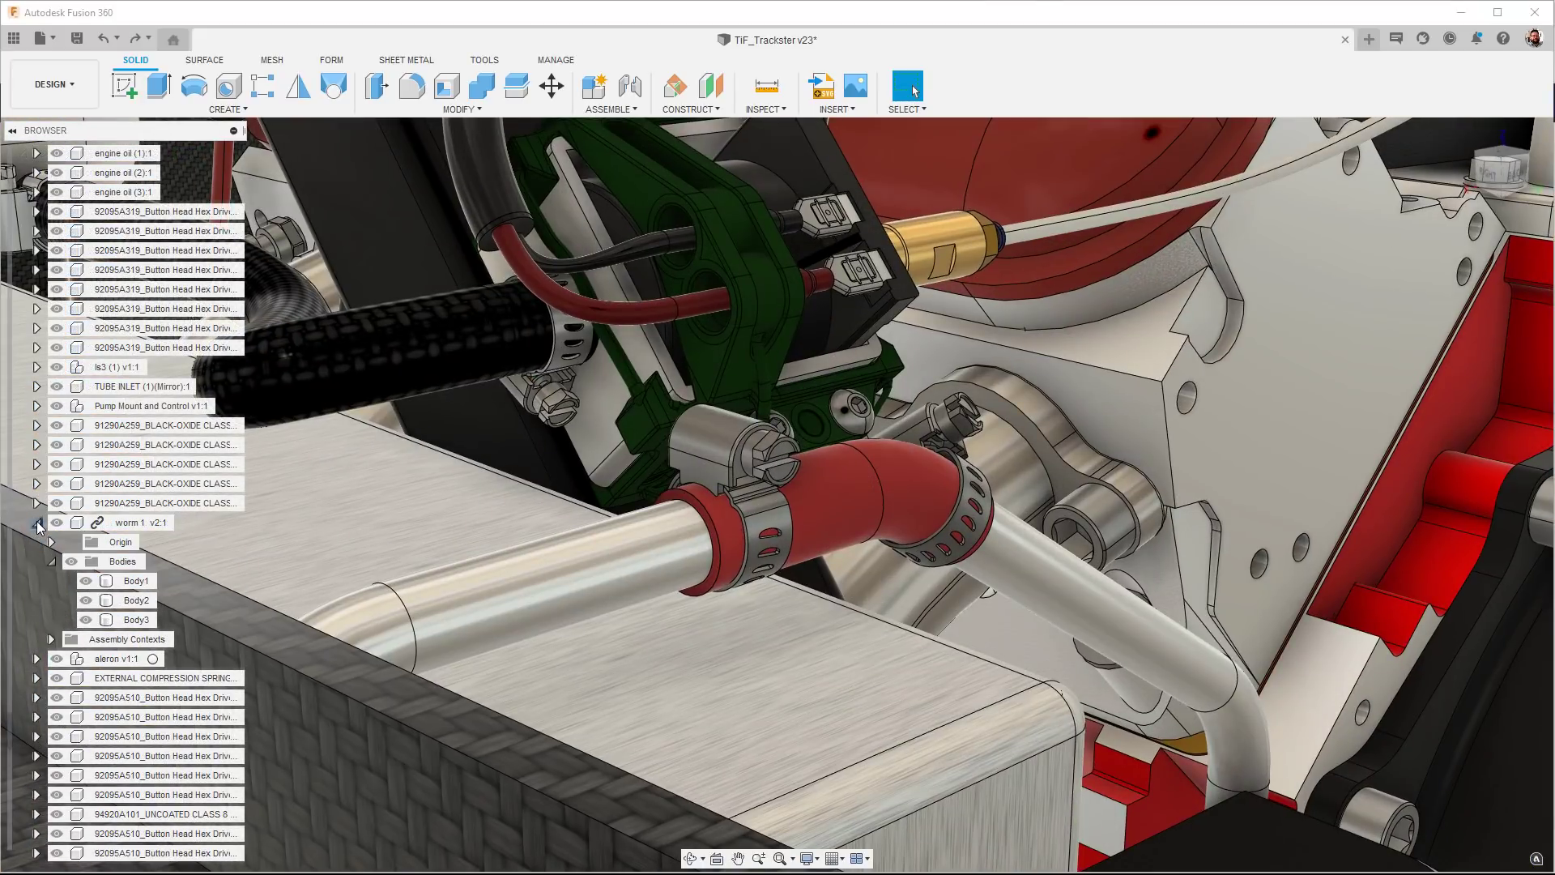
{"action": "left_click", "coordinate": [88, 585]}
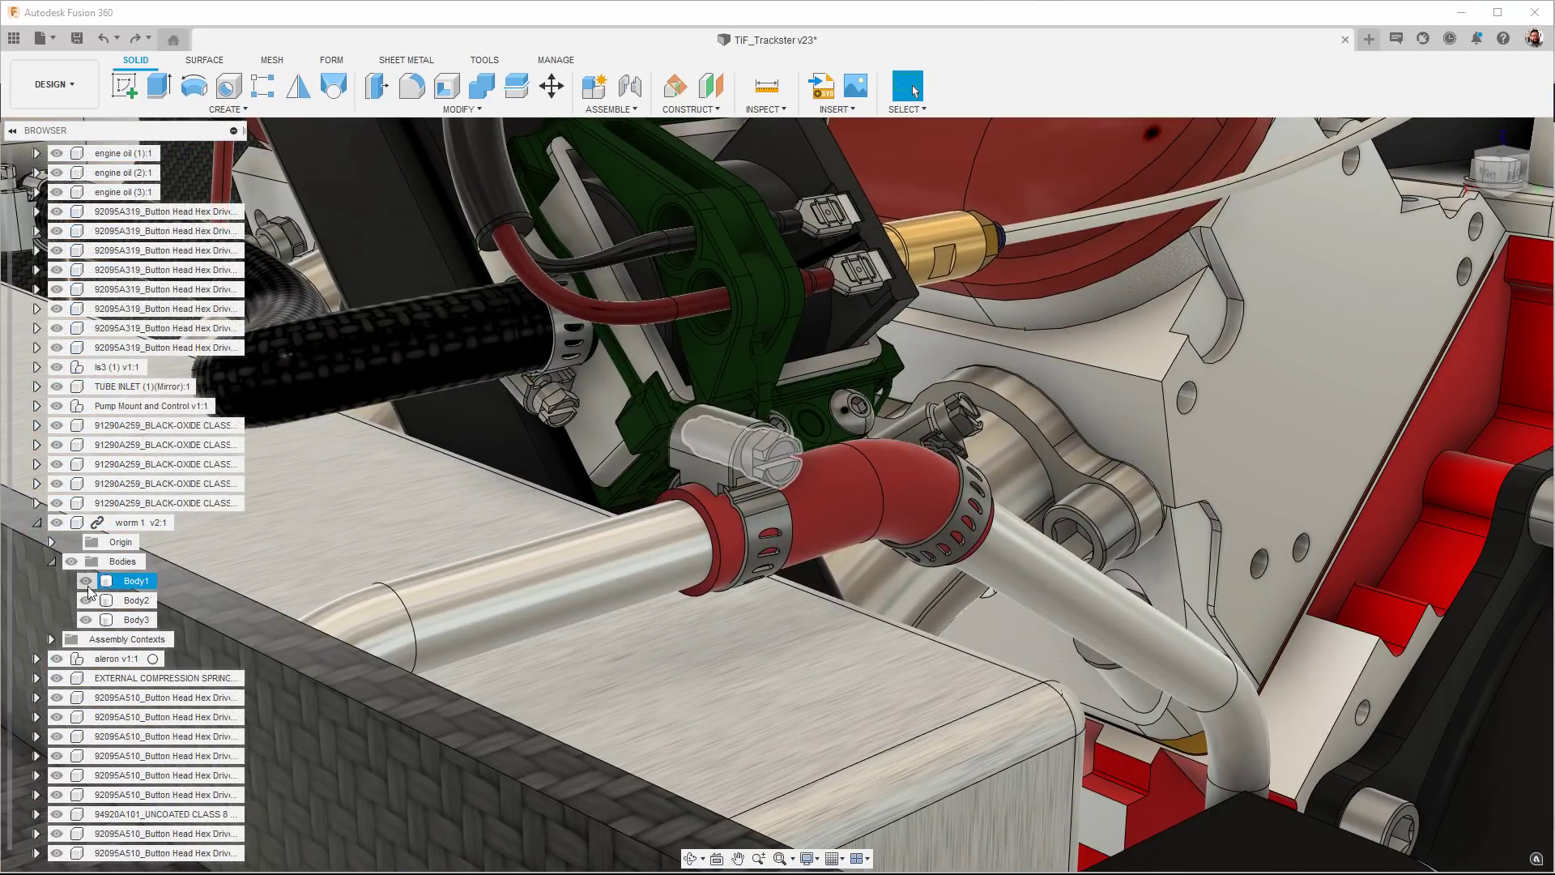
{"action": "left_click", "coordinate": [86, 582]}
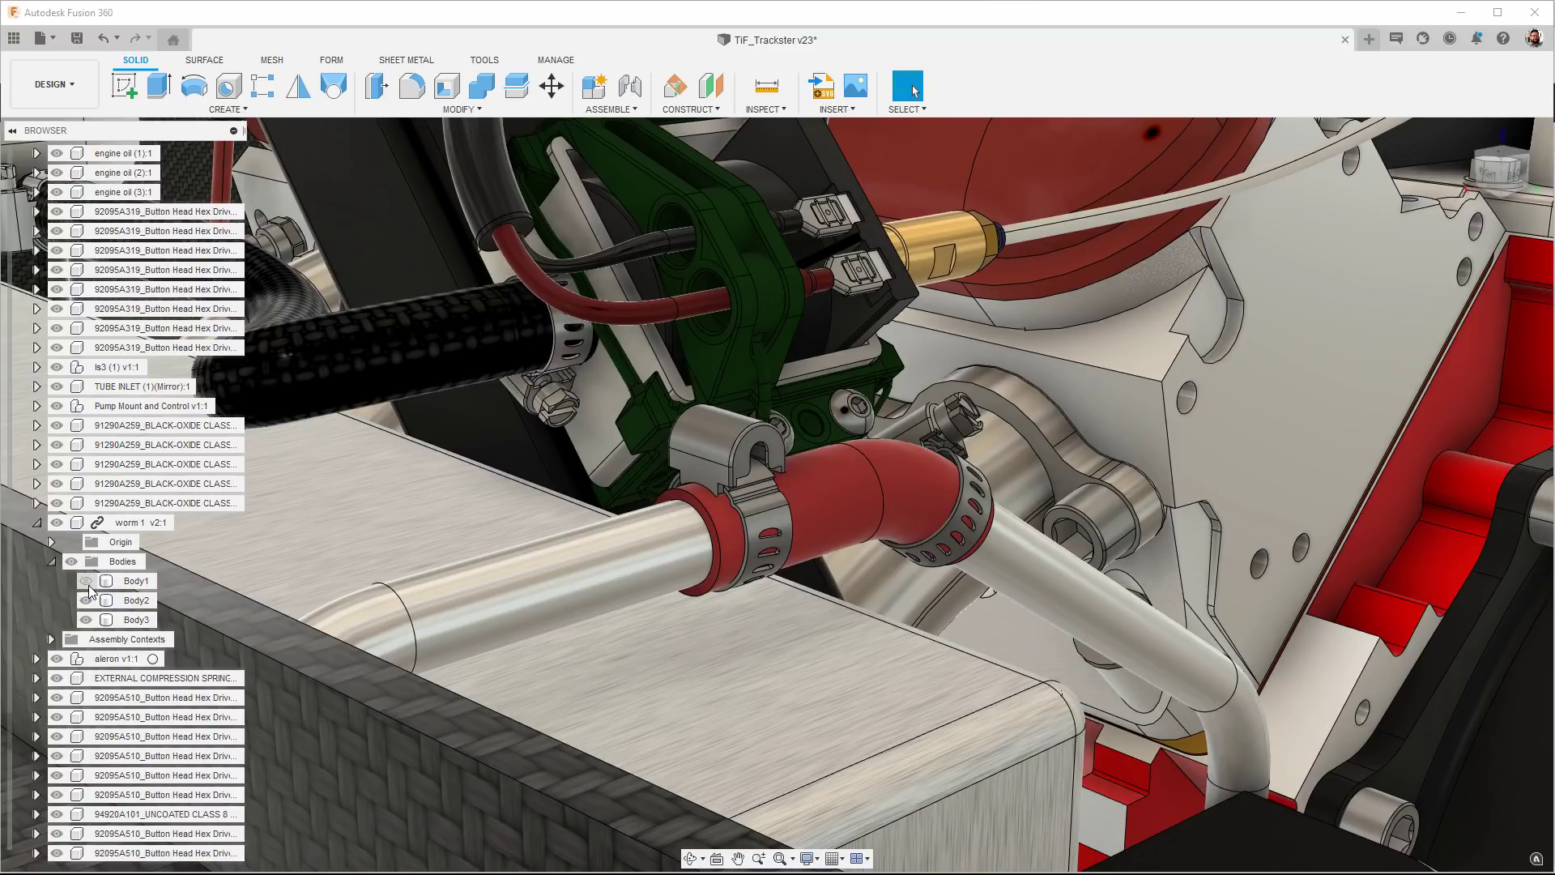
{"action": "left_click", "coordinate": [39, 522]}
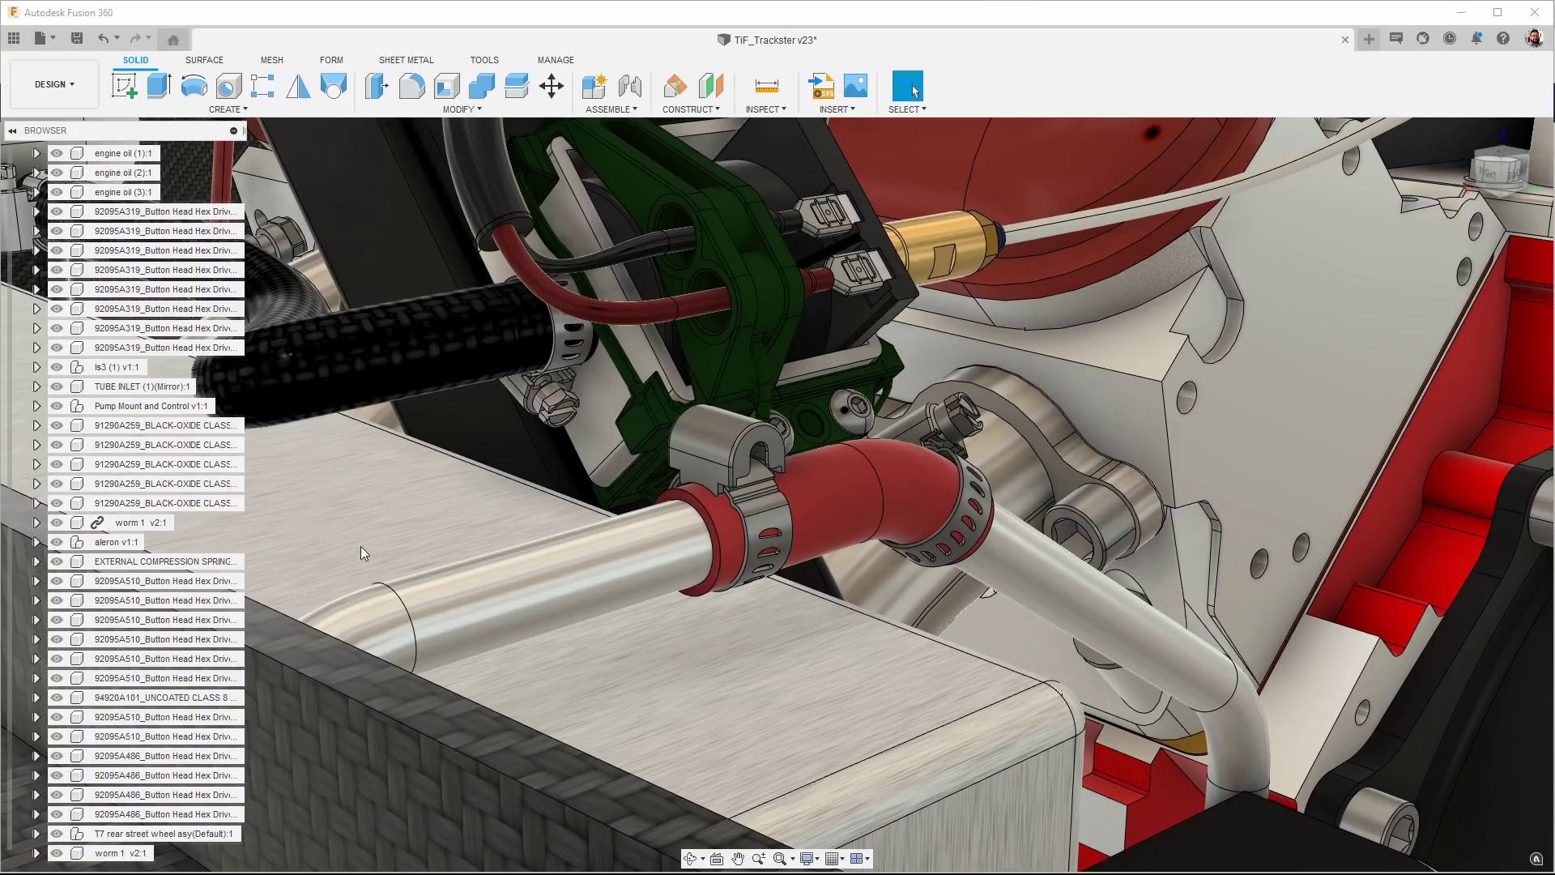
{"action": "left_click", "coordinate": [37, 522]}
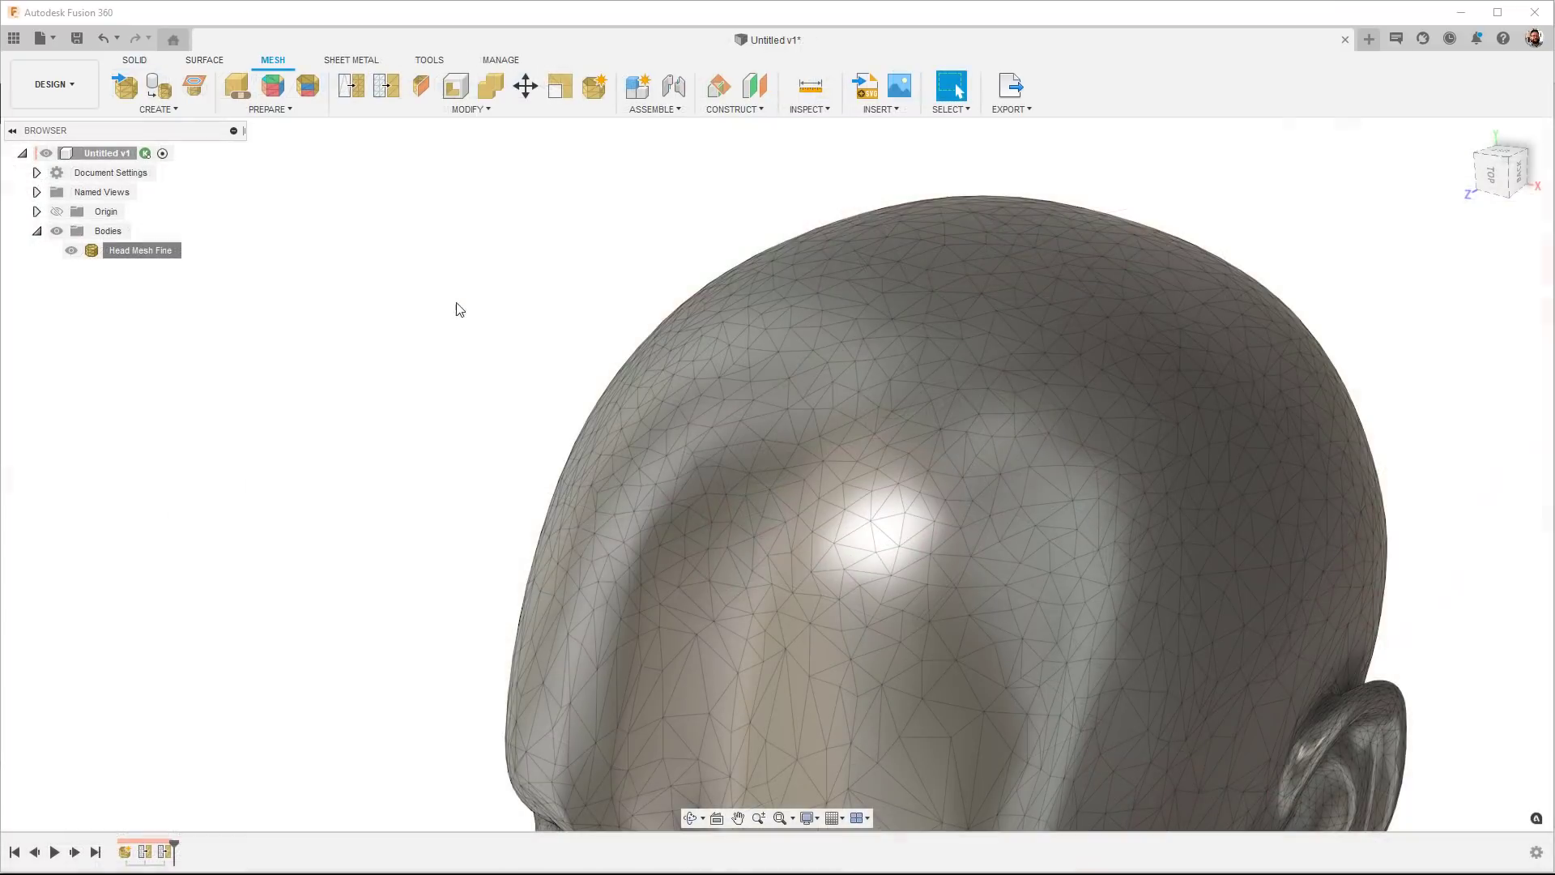
Step: Toggle flat shading for the Head Mesh Fine mesh body
{"action": "right_click", "coordinate": [172, 253]}
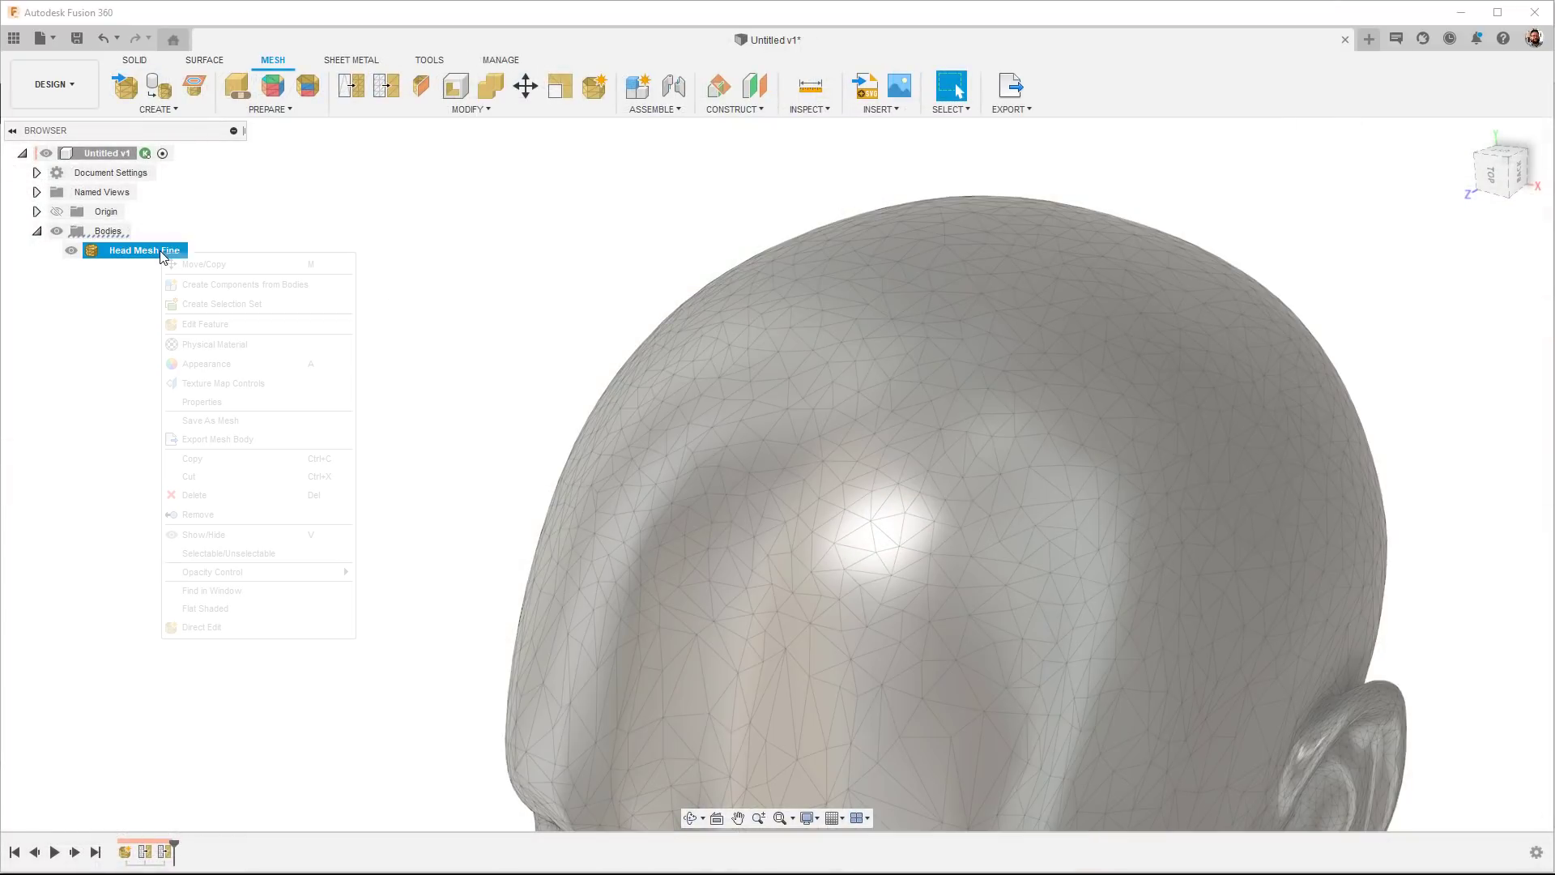
{"action": "left_click", "coordinate": [236, 609]}
{"action": "left_click", "coordinate": [332, 559]}
{"action": "middle_click_drag", "start_coordinate": [397, 515], "coordinate": [230, 424]}
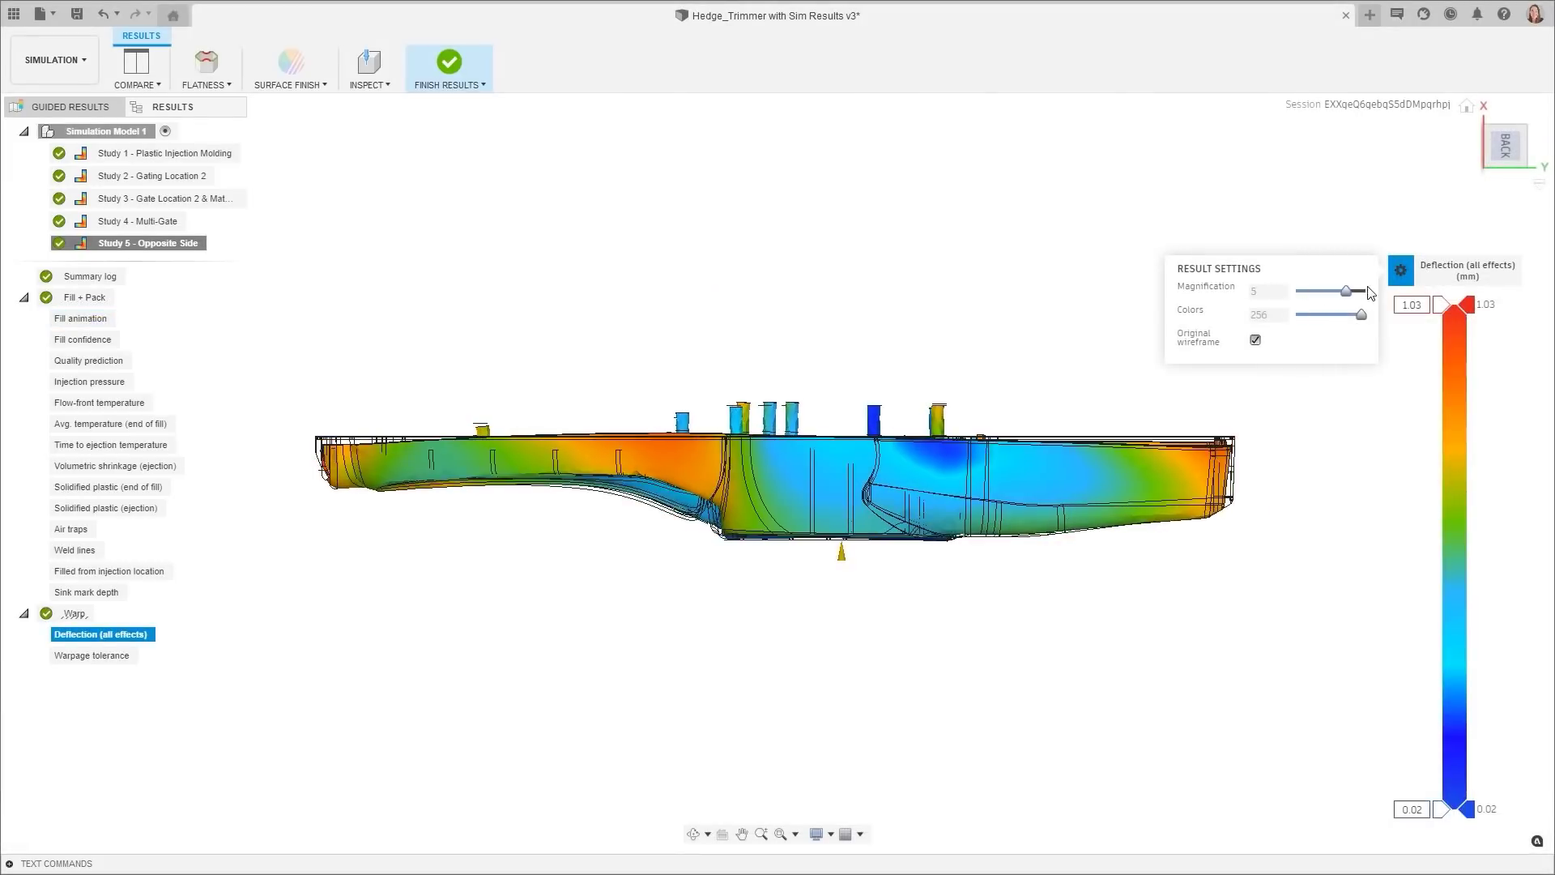
Step: Increase the displayed magnification of the Deflection (all effects) warp result
{"action": "left_click", "coordinate": [1364, 292]}
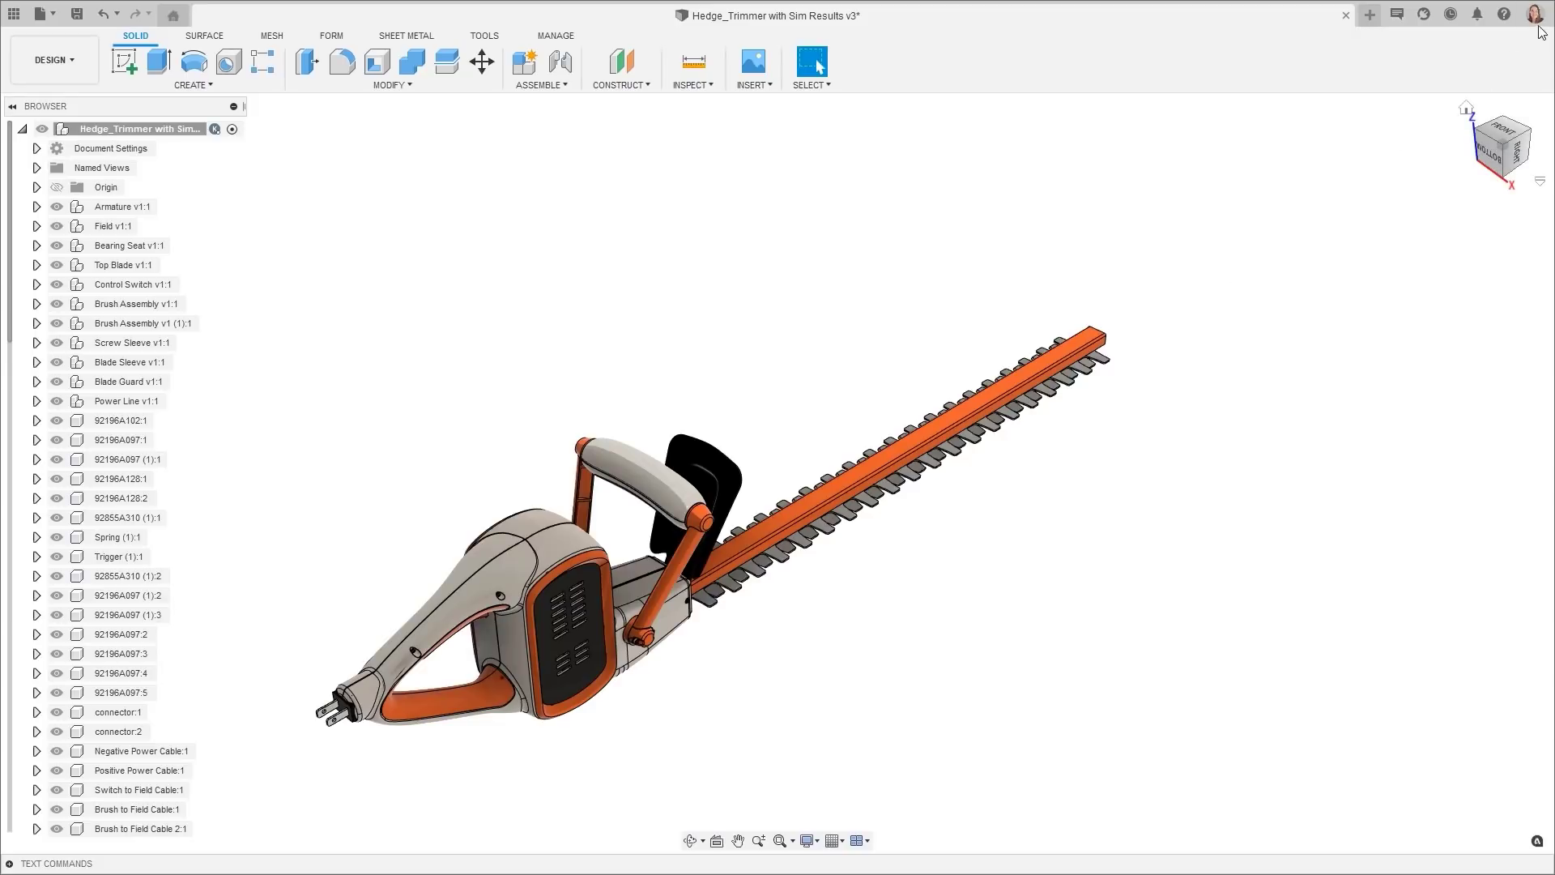
Step: Enable the Injection Molding preview feature for Simulation in the preferences
{"action": "left_click", "coordinate": [1536, 16]}
{"action": "left_click", "coordinate": [1511, 55]}
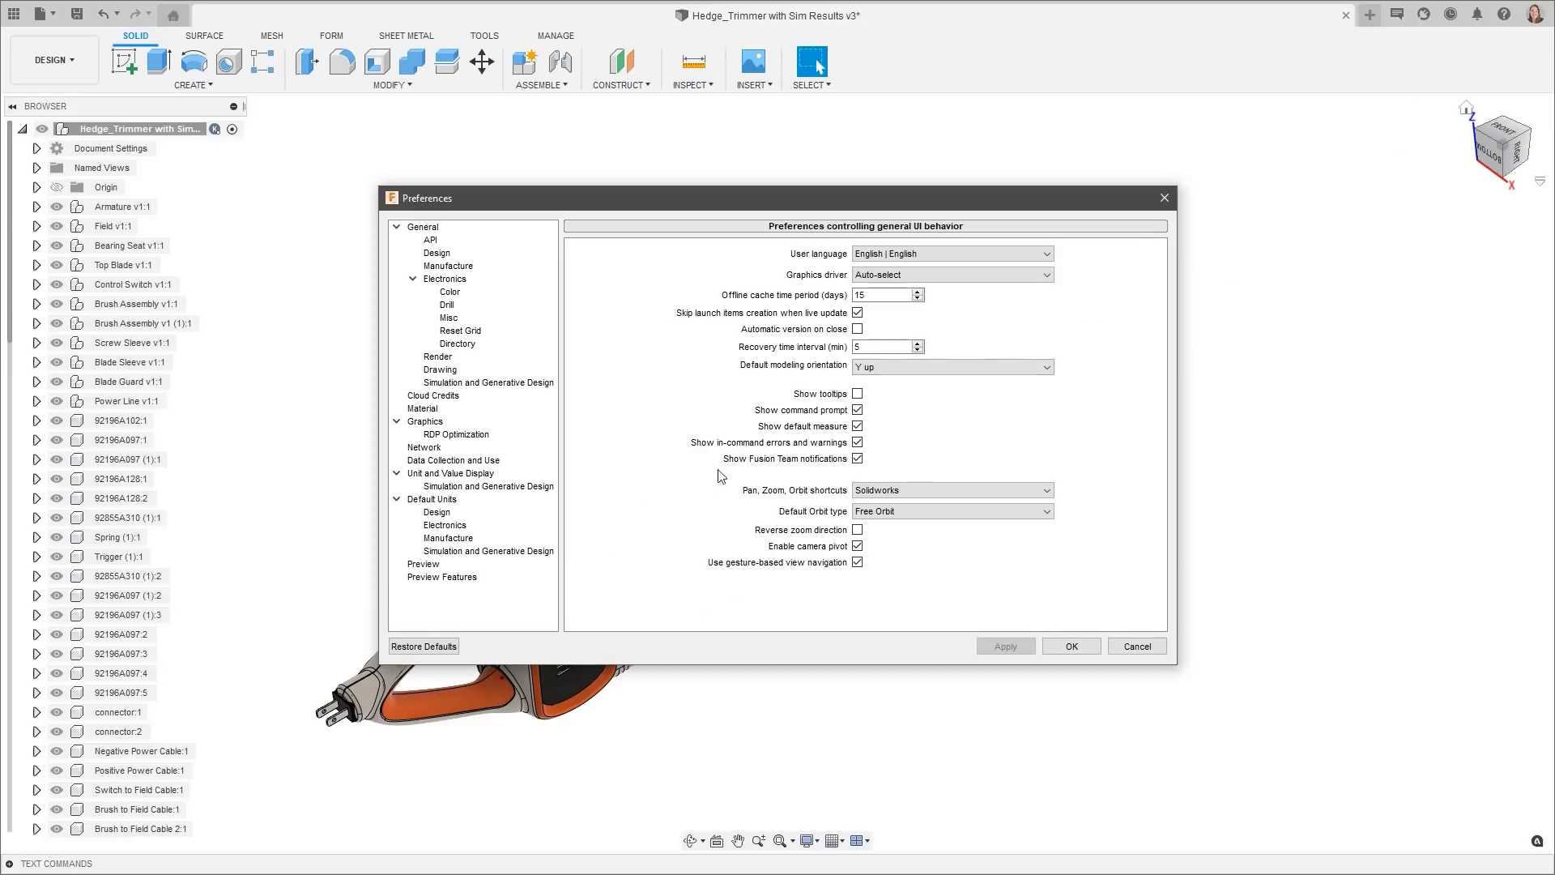
{"action": "left_click", "coordinate": [509, 576]}
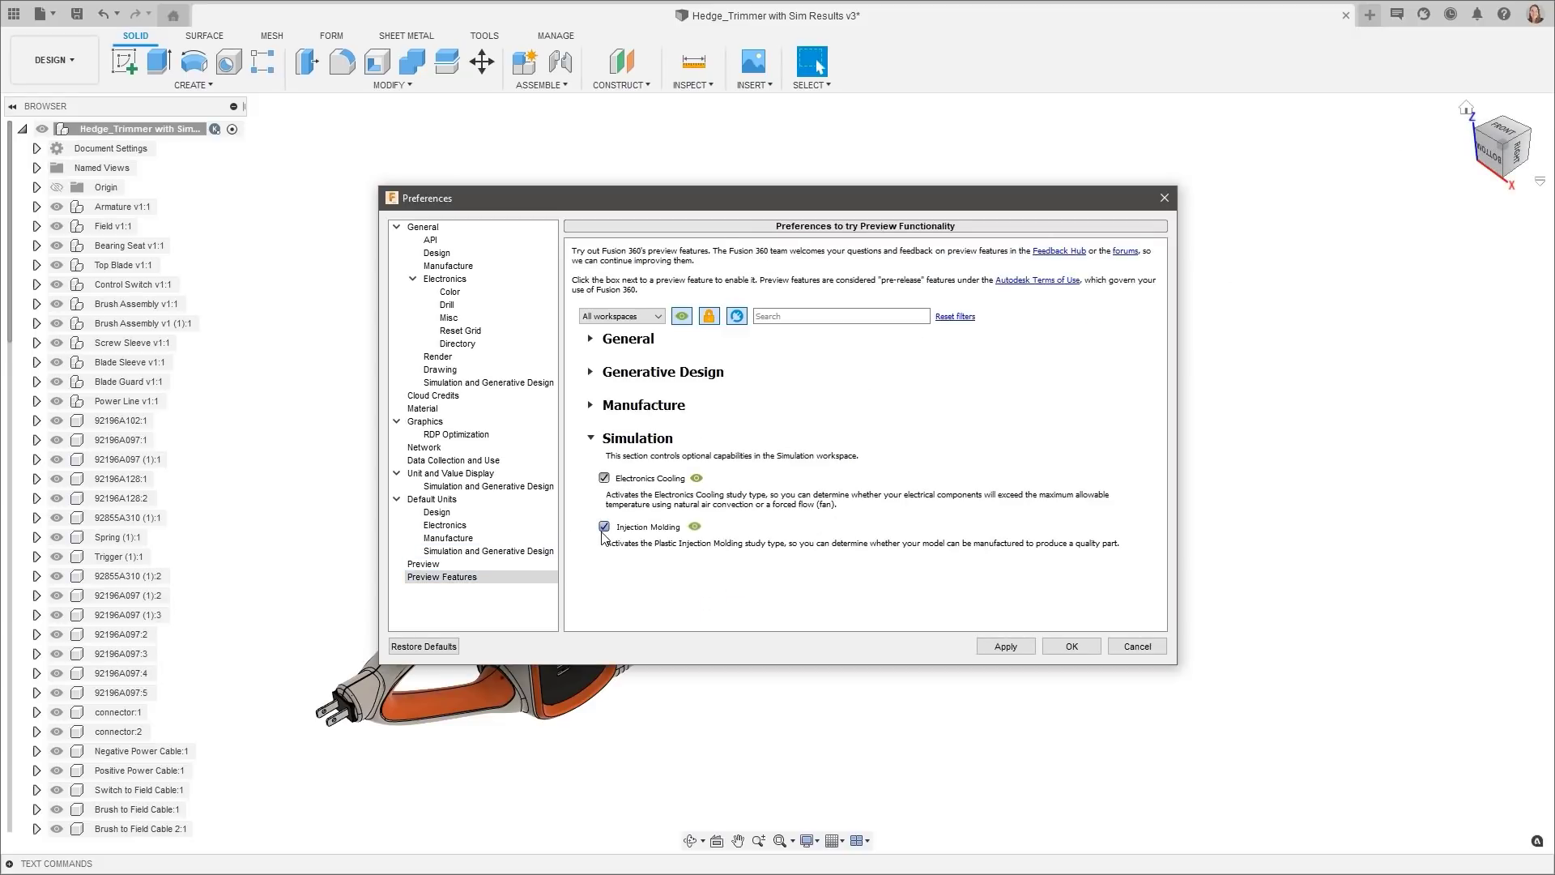
{"action": "left_click", "coordinate": [1072, 646]}
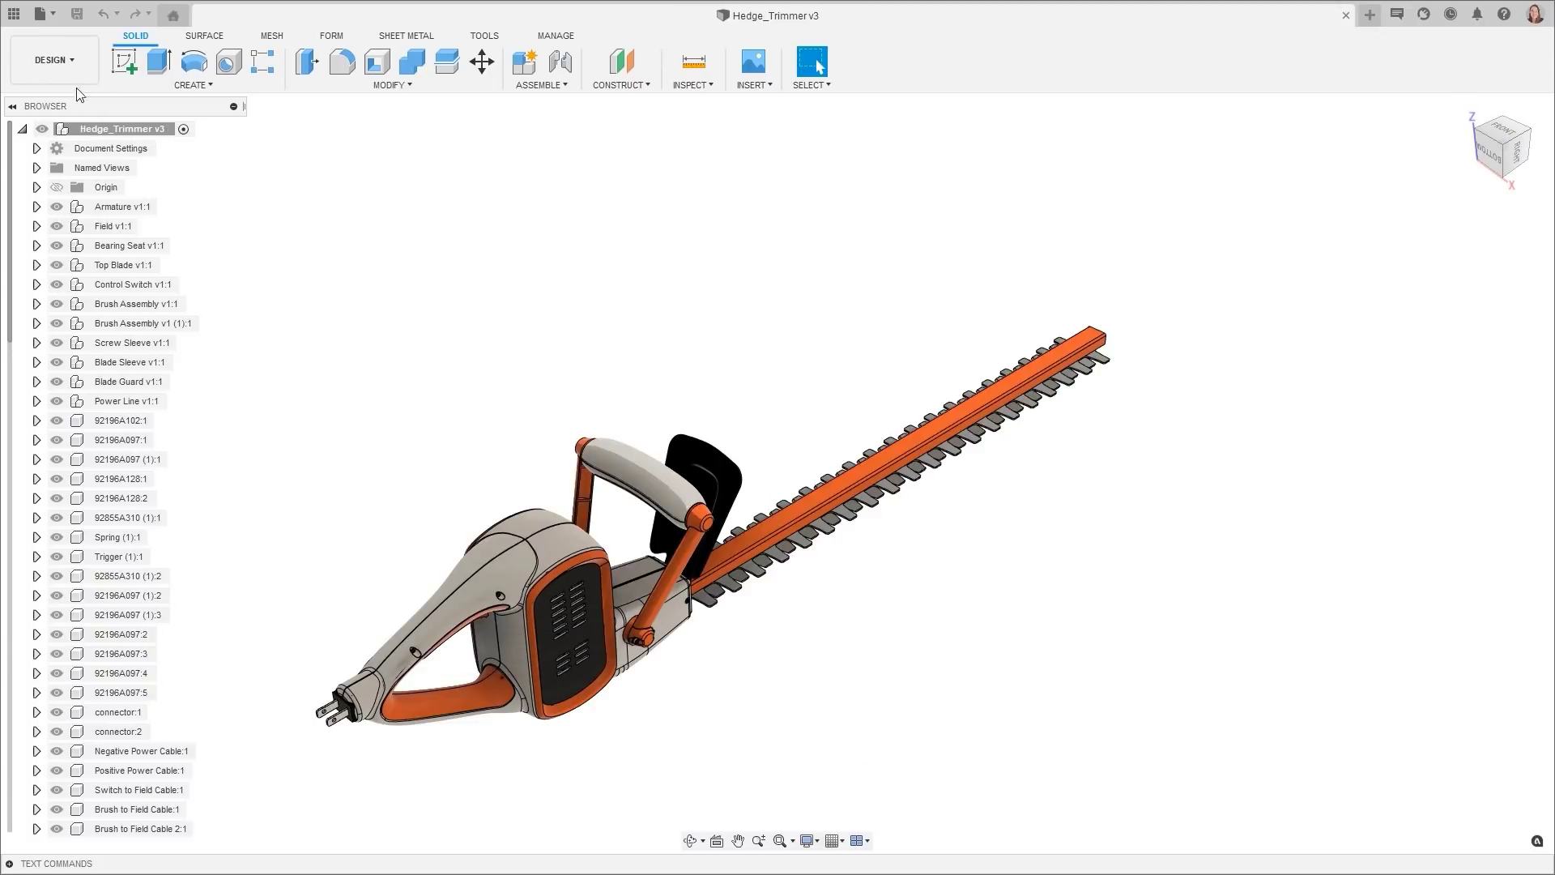
Step: Create an Injection Molding (Preview) simulation study and assign the hedge trimmer's main handle housing half as its target body
{"action": "left_click", "coordinate": [59, 70]}
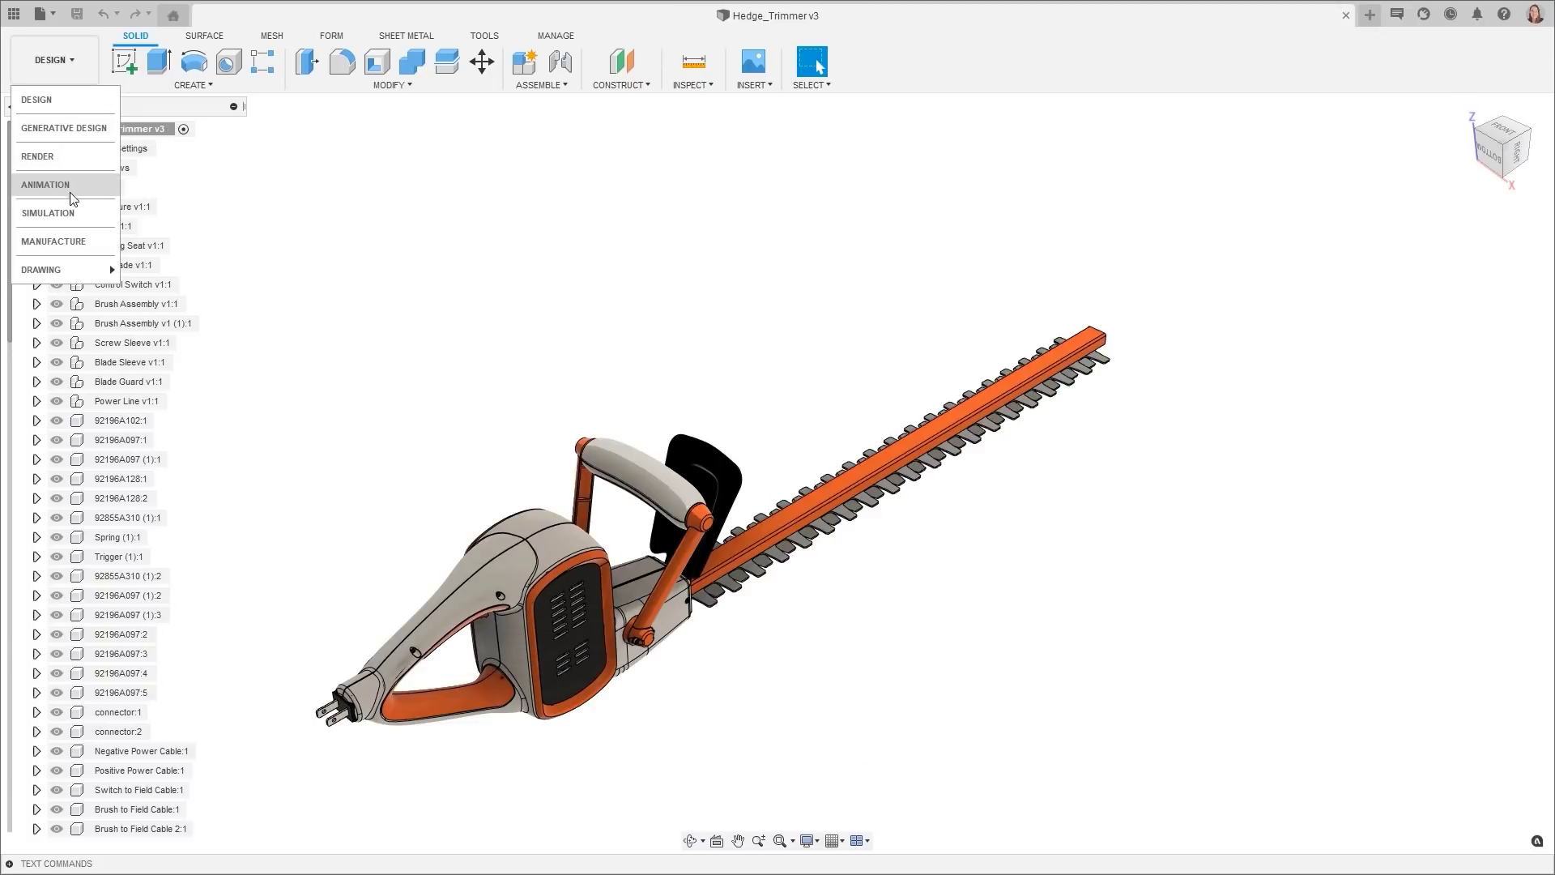
{"action": "left_click", "coordinate": [84, 217]}
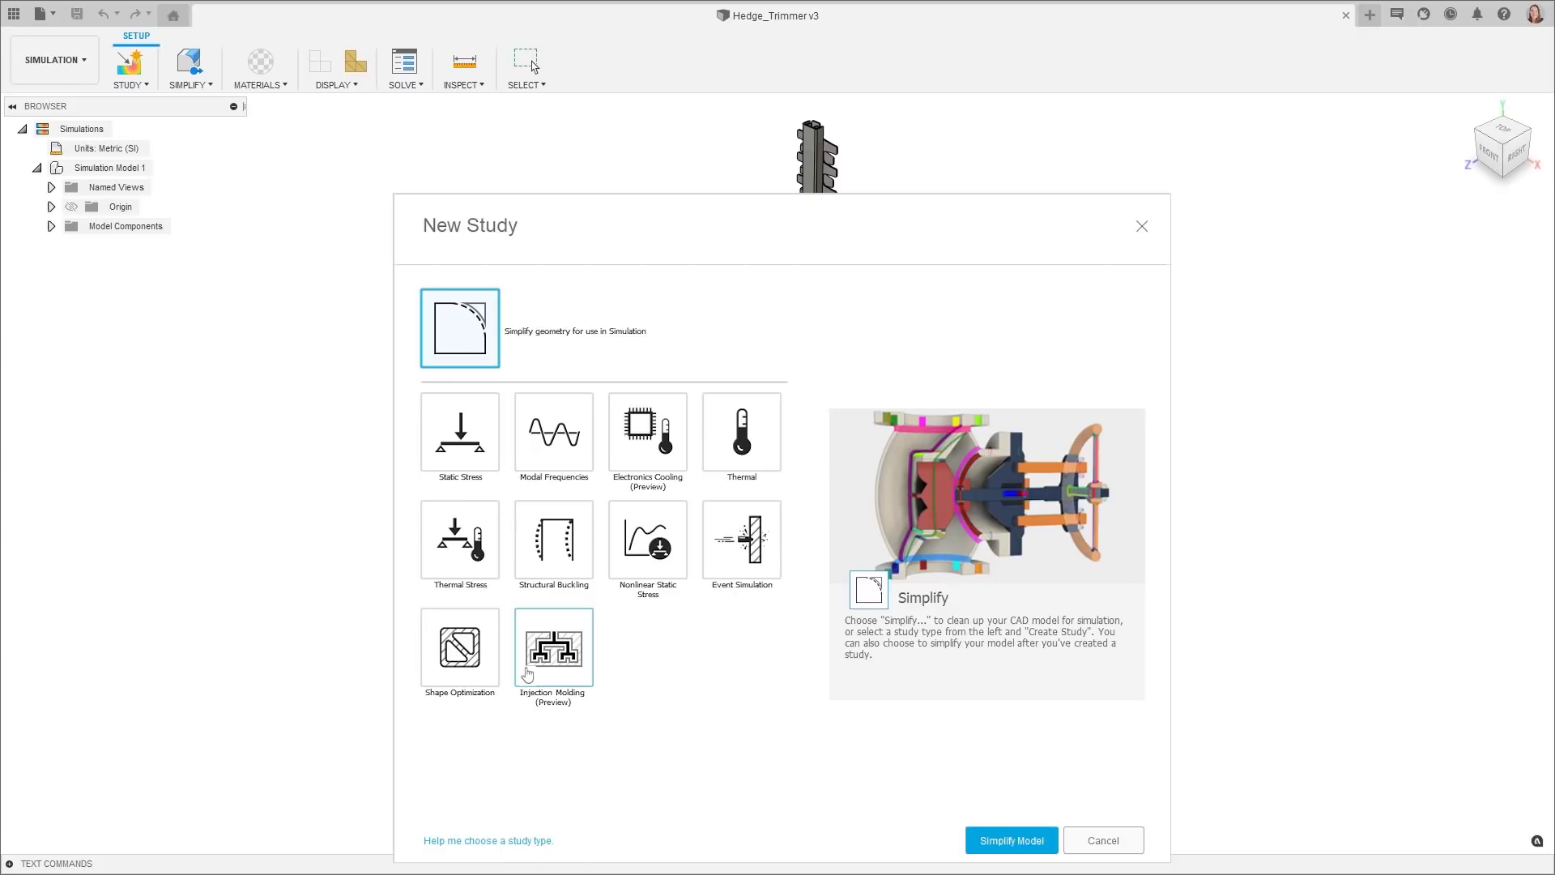
{"action": "left_click", "coordinate": [528, 674]}
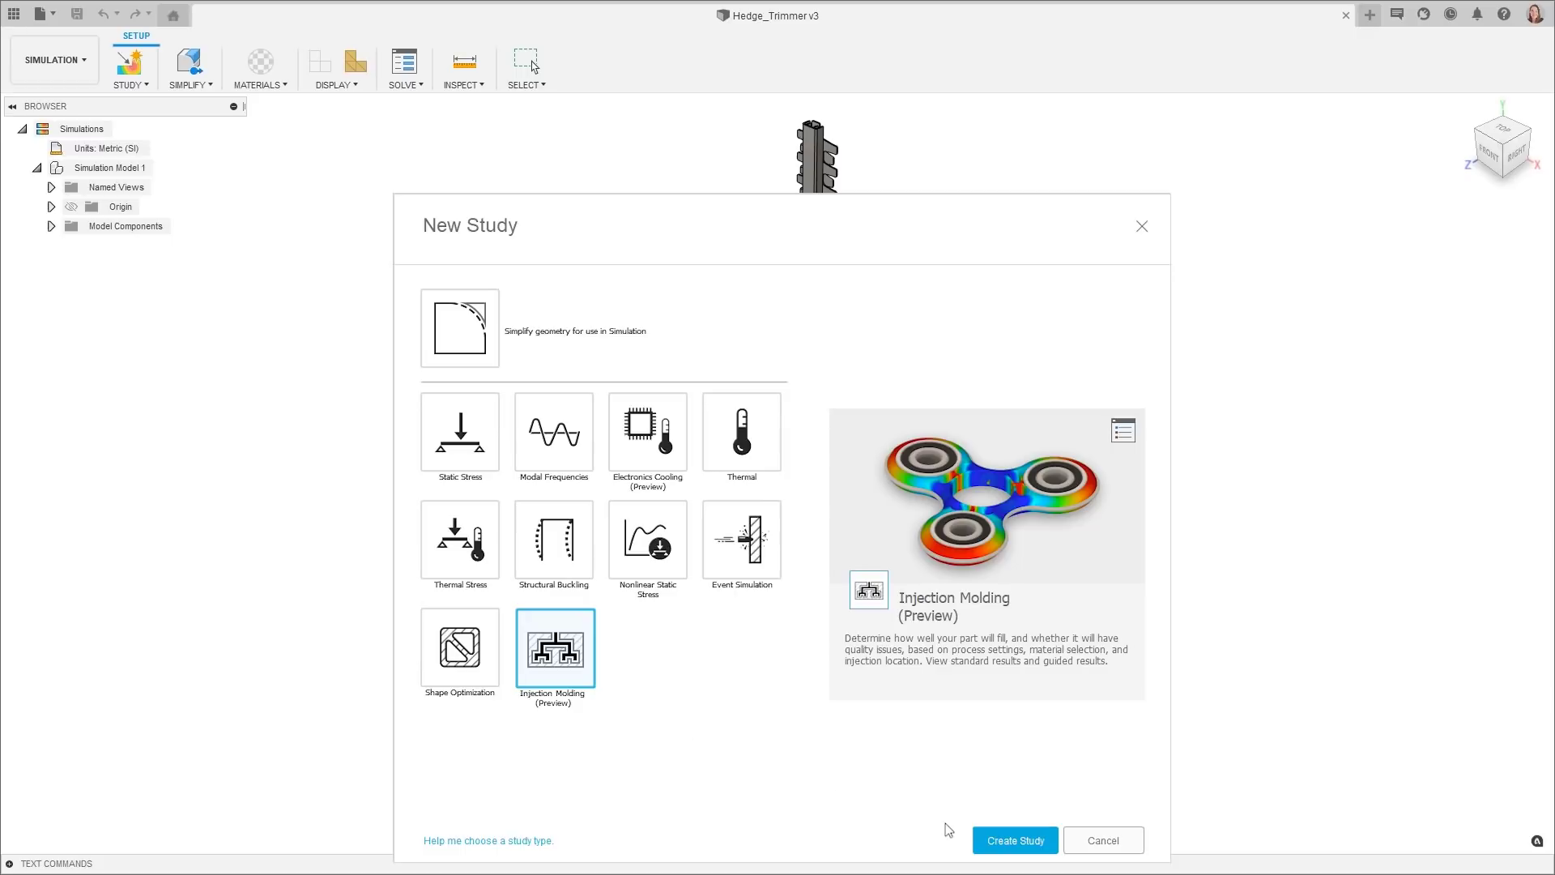
{"action": "left_click", "coordinate": [1016, 840]}
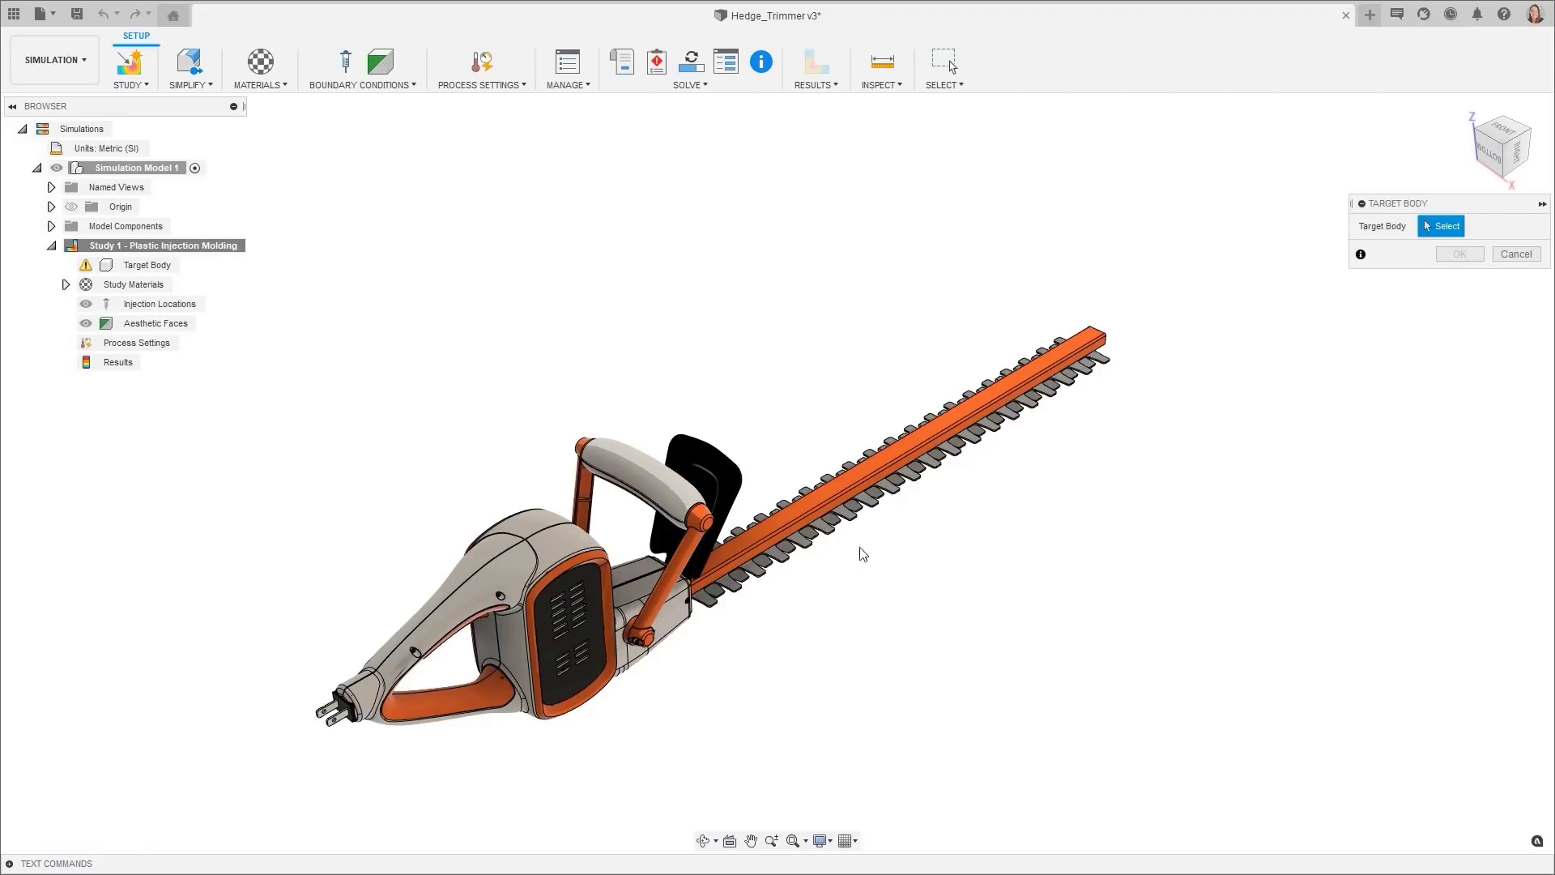
{"action": "left_click", "coordinate": [509, 527]}
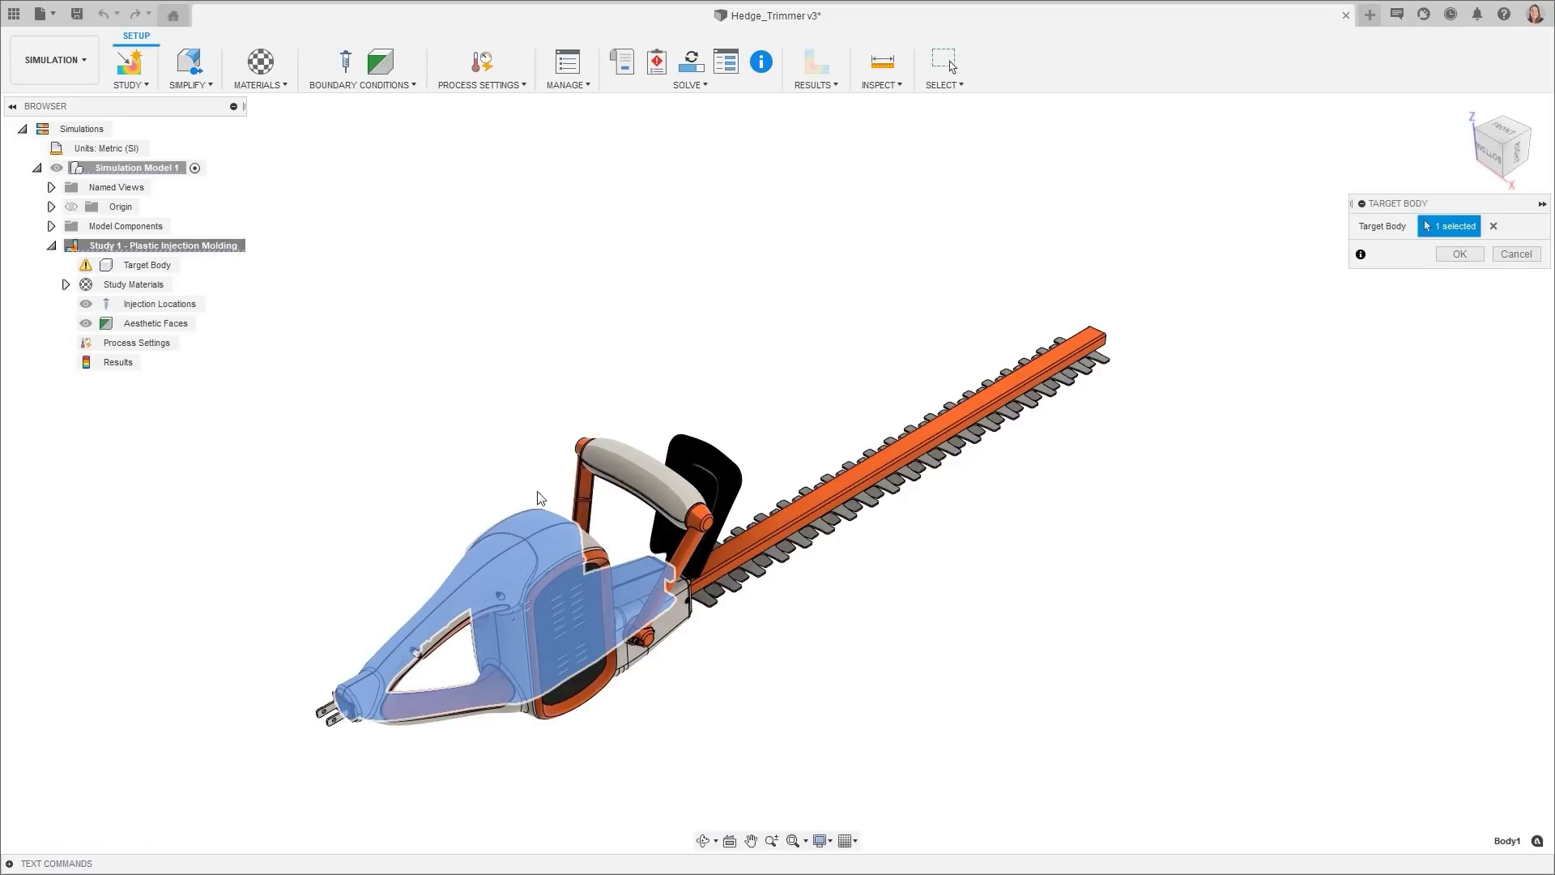
{"action": "left_click", "coordinate": [1460, 253]}
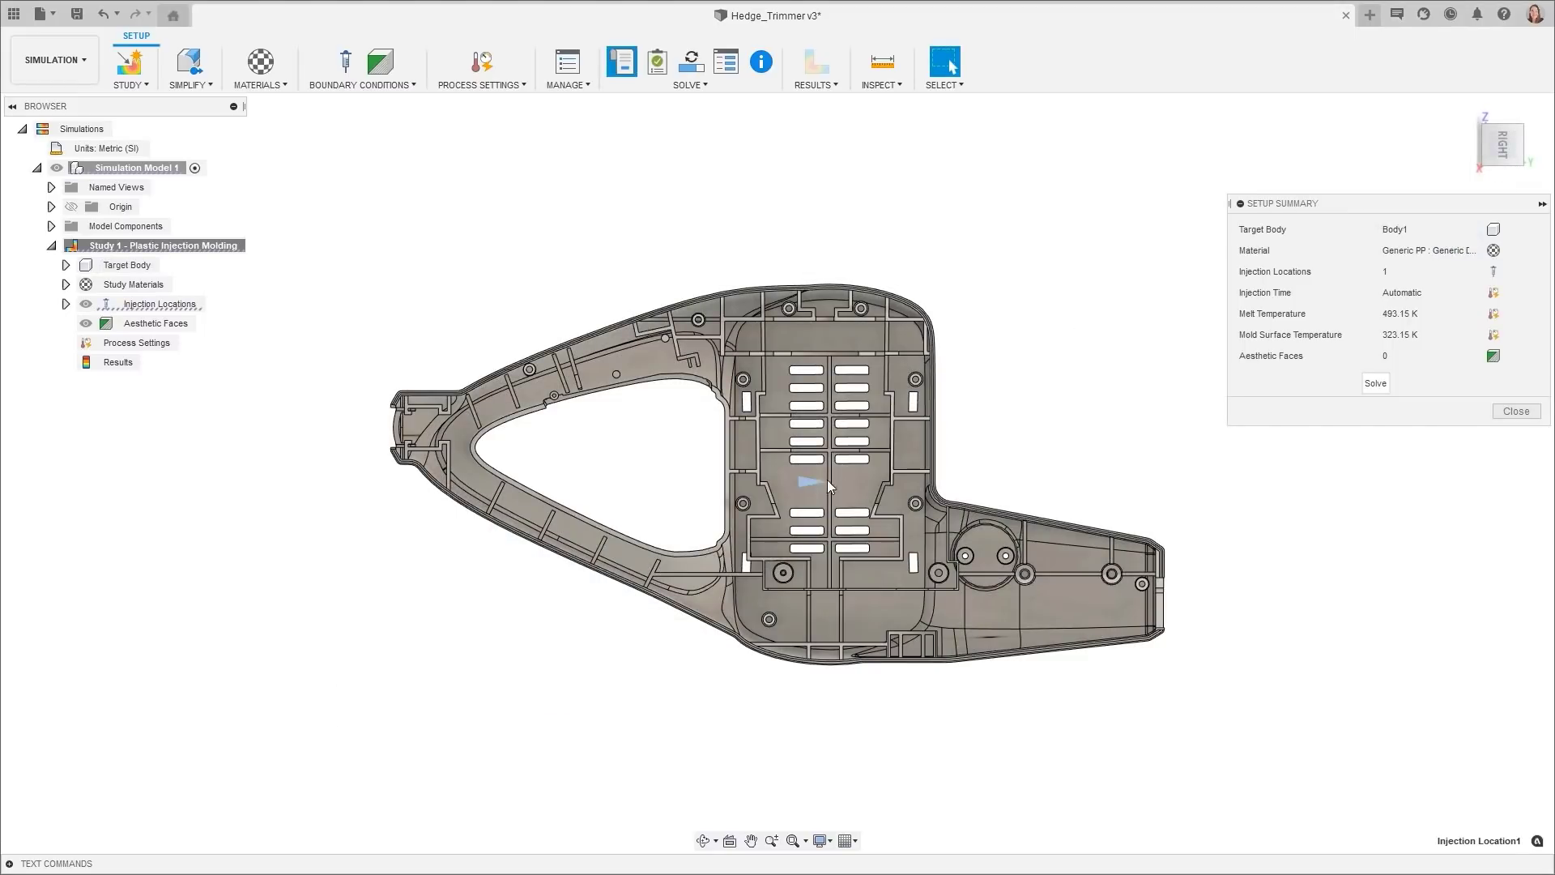
Step: Delete Injection Location1 from the study's injection locations
{"action": "left_click", "coordinate": [1494, 272]}
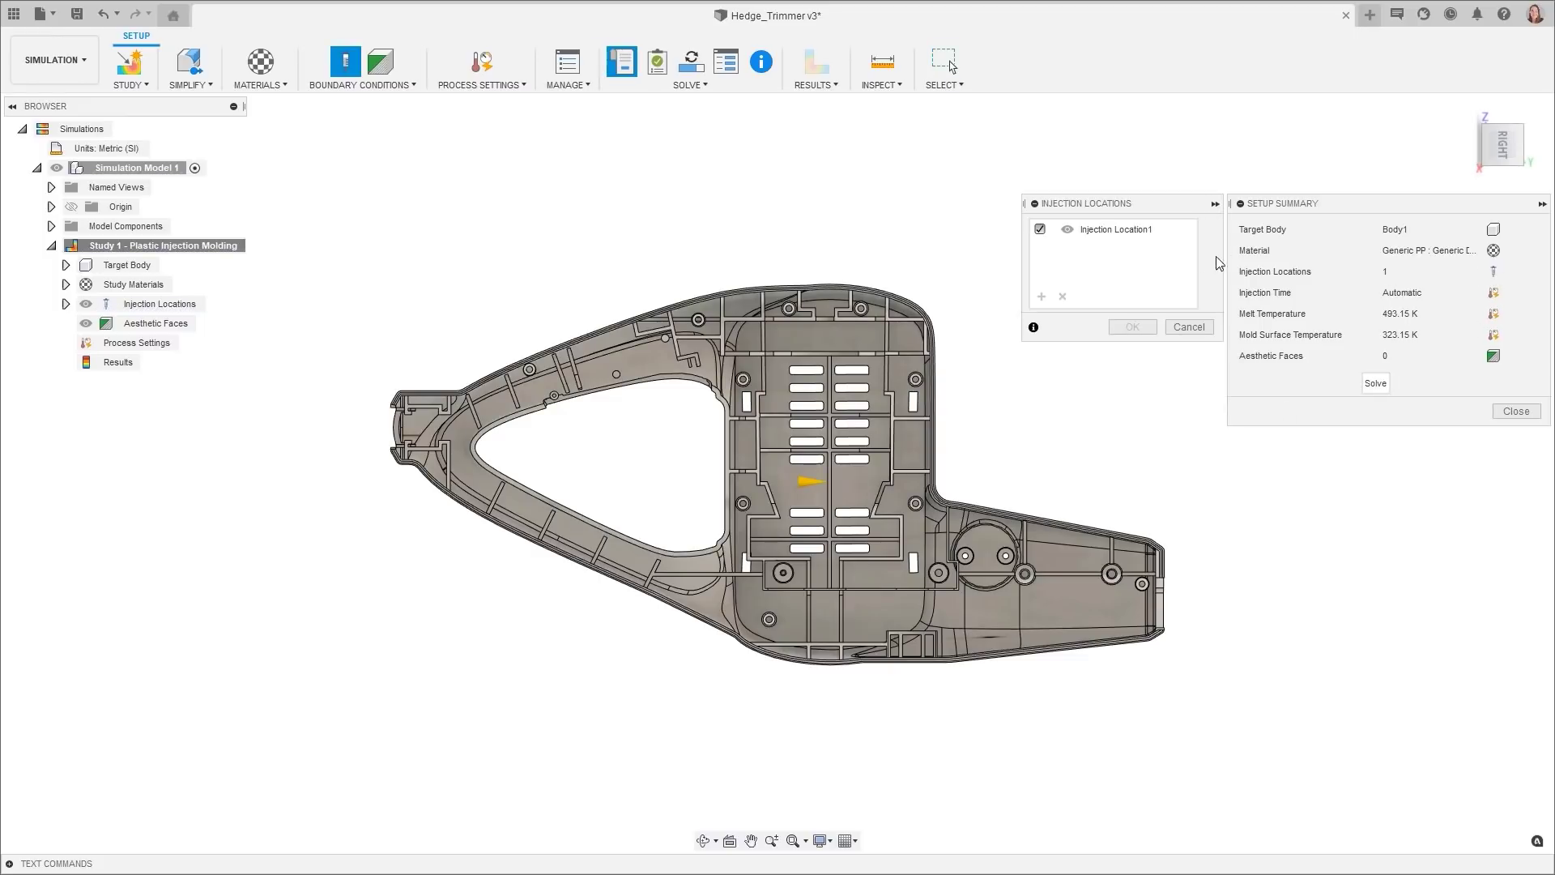
{"action": "left_click", "coordinate": [1103, 233]}
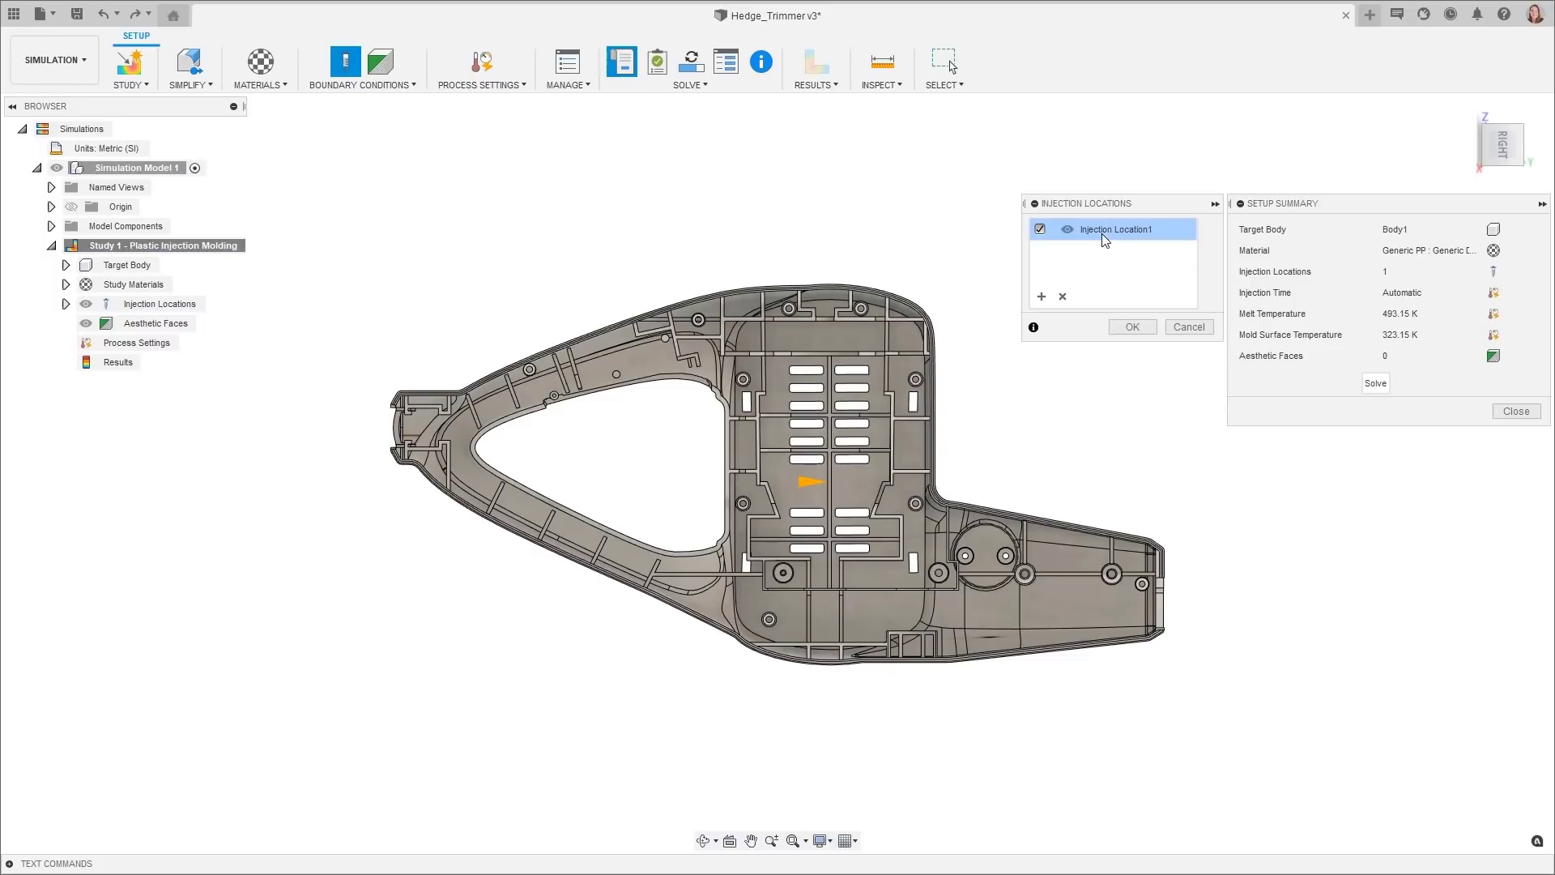
{"action": "left_click", "coordinate": [1063, 297]}
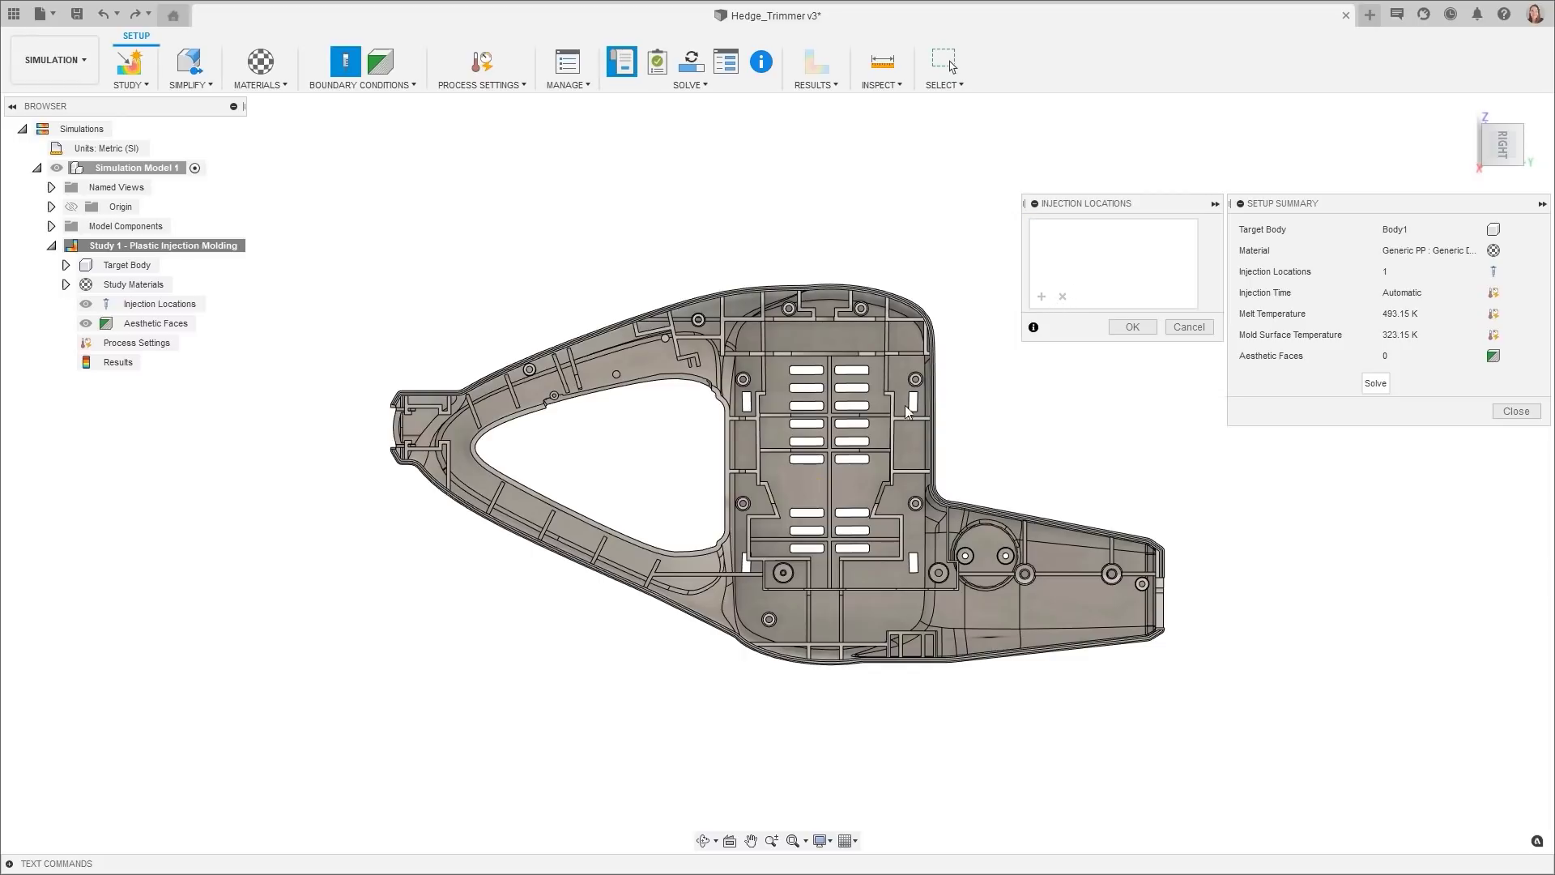
Step: Place new injection locations on the housing's outer side, at the center of the vent panel and at both ends
{"action": "middle_click_drag", "start_coordinate": [708, 462], "coordinate": [1032, 490], "text": "shift"}
{"action": "left_click", "coordinate": [761, 498]}
{"action": "left_click", "coordinate": [1116, 468]}
{"action": "middle_click_drag", "start_coordinate": [834, 522], "coordinate": [782, 528], "text": "shift"}
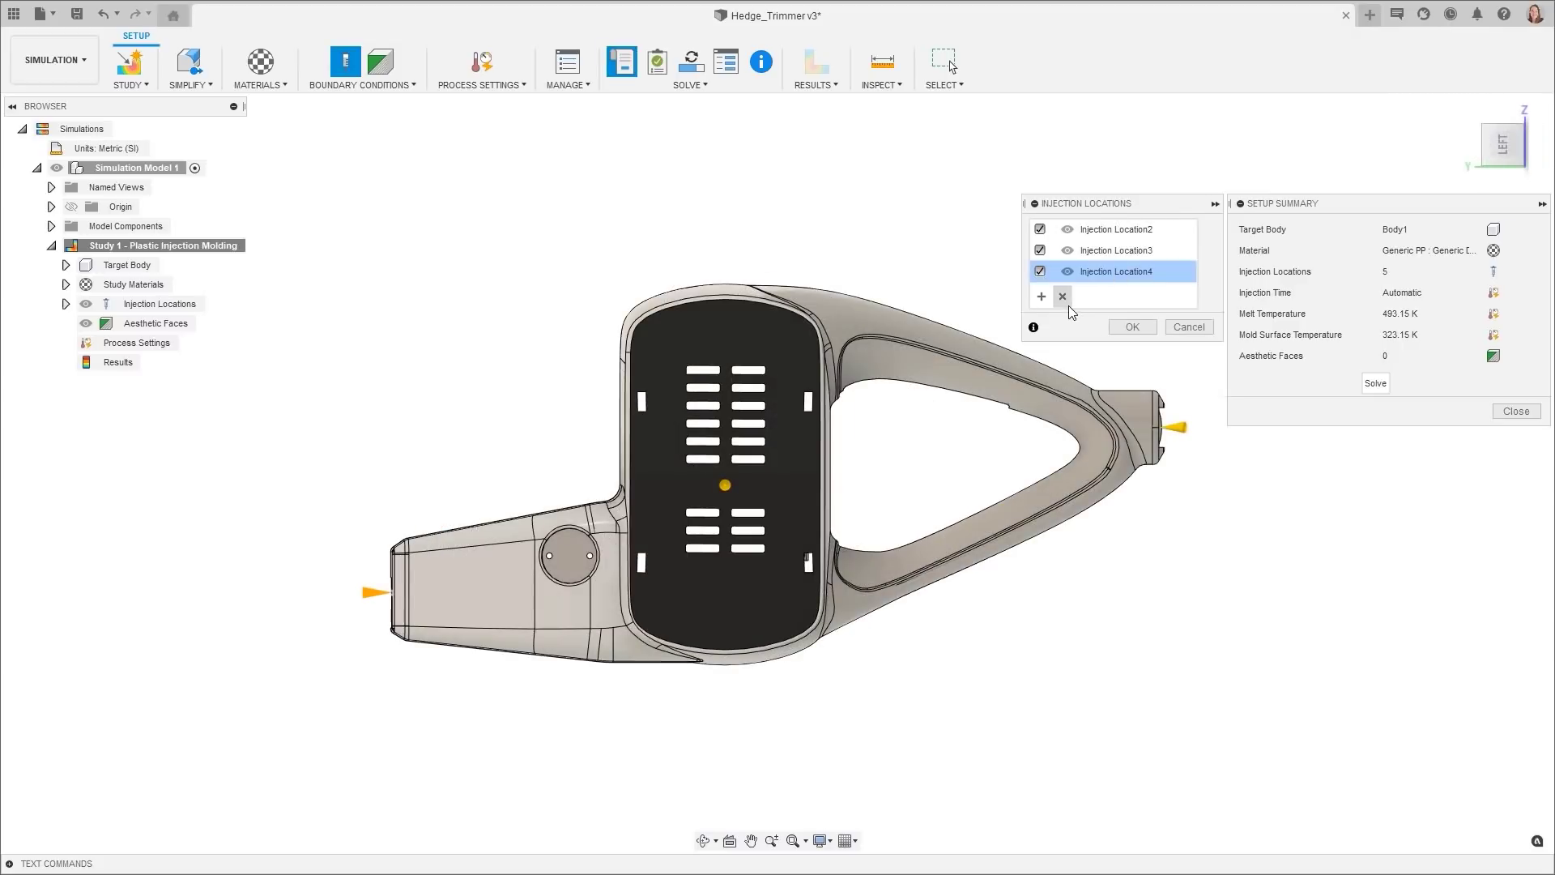
Step: Remove the extra injection locations, keeping only the one at the center of the vent panel
{"action": "left_click", "coordinate": [1065, 299]}
{"action": "left_click", "coordinate": [1063, 297]}
{"action": "left_click", "coordinate": [1132, 326]}
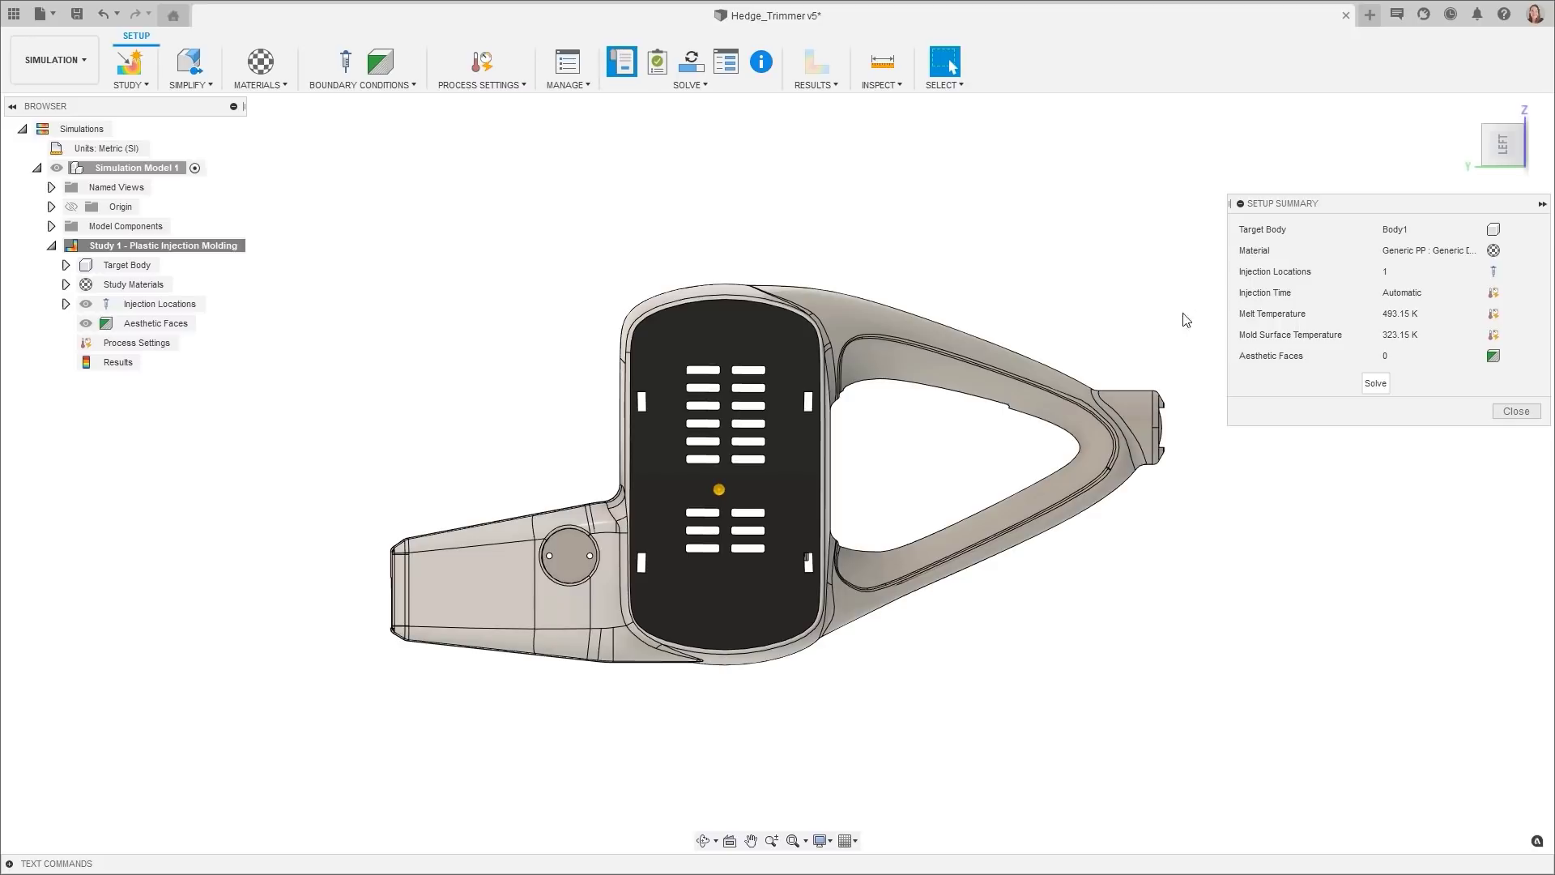
Step: Examine the injection time options and the melt and mold surface temperatures in the process settings without changing them
{"action": "left_click", "coordinate": [1494, 292]}
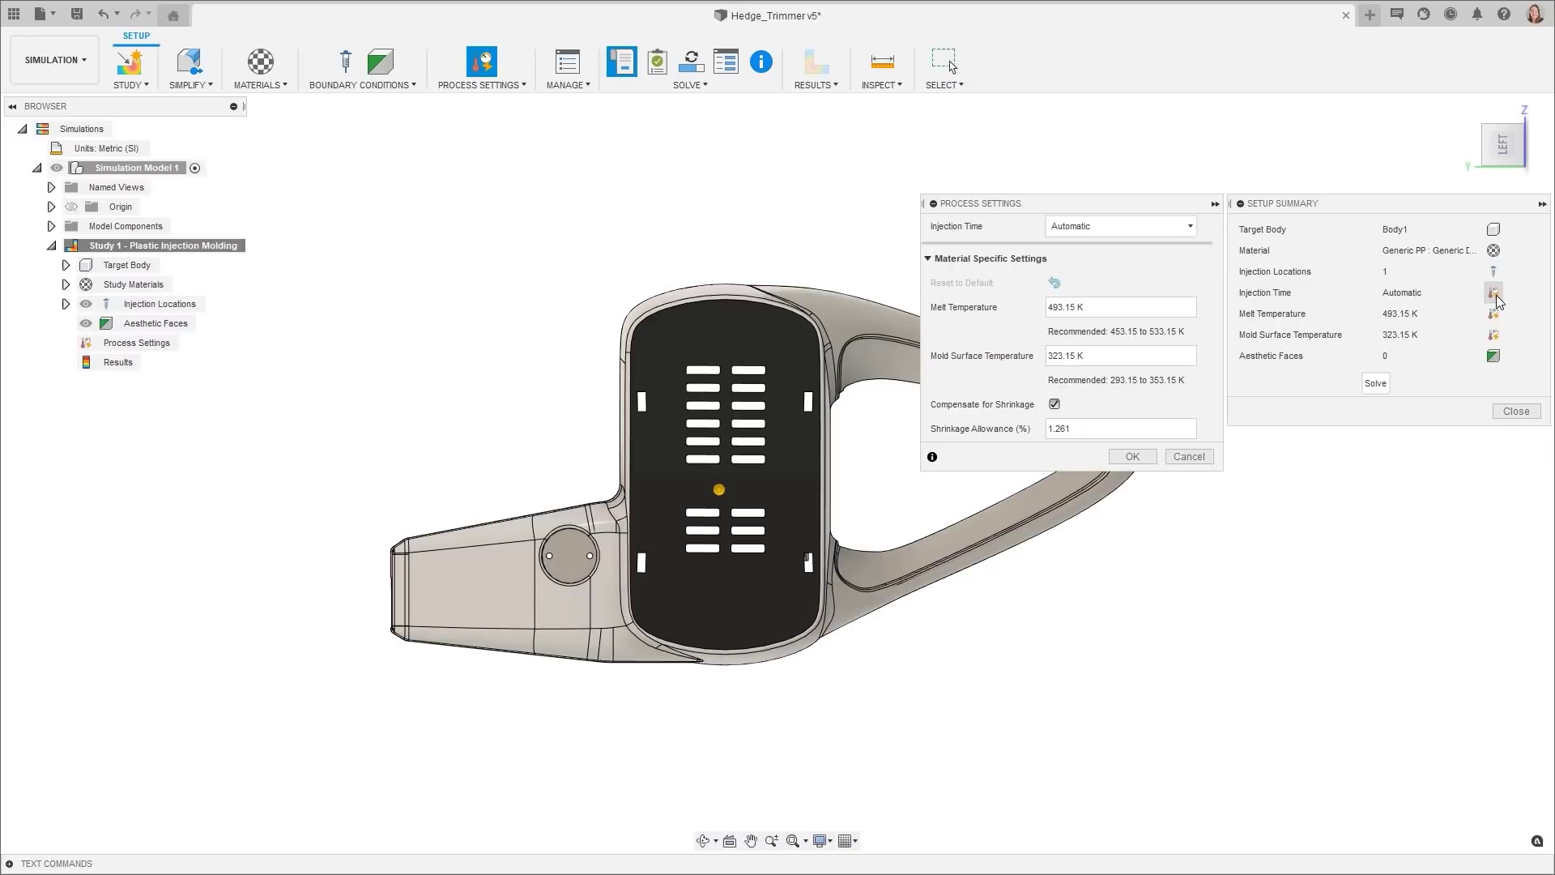
{"action": "left_click", "coordinate": [1182, 228]}
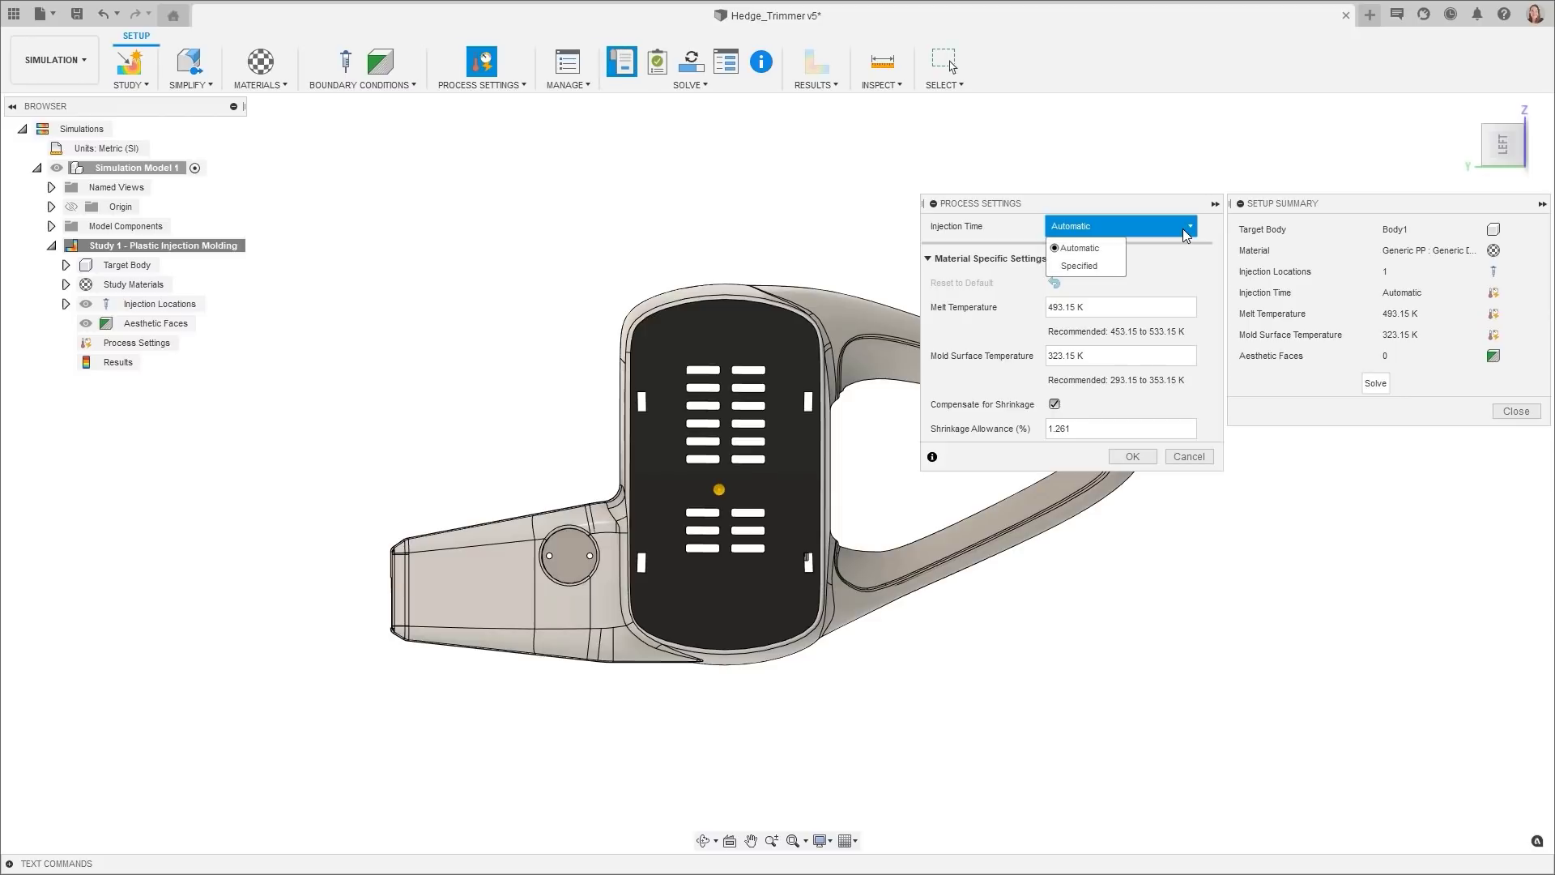
{"action": "left_click", "coordinate": [1183, 229]}
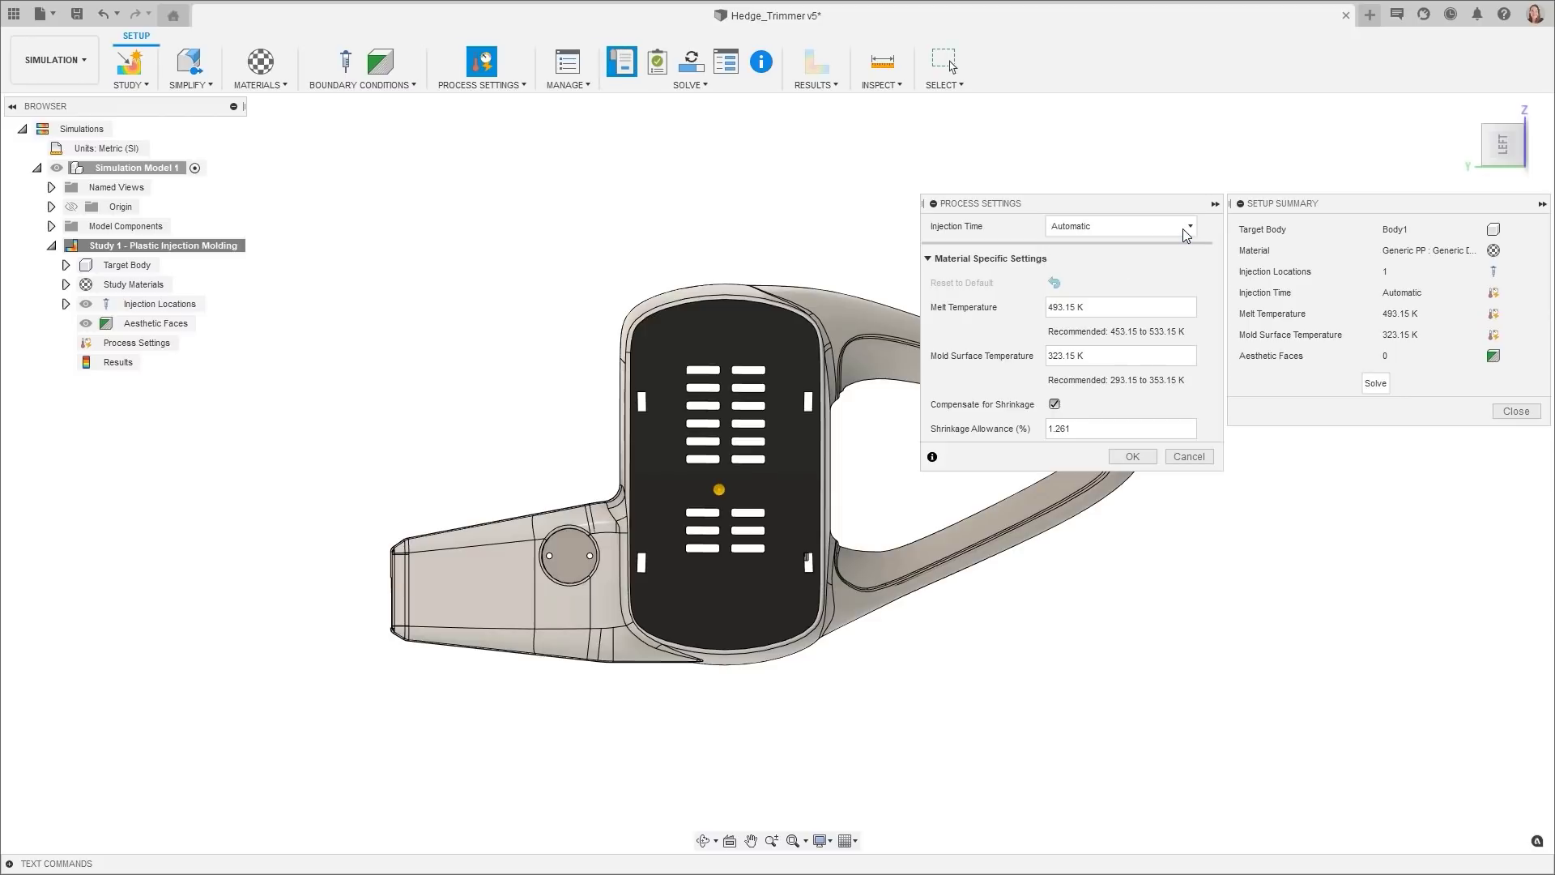
{"action": "left_click", "coordinate": [1204, 309]}
{"action": "left_click", "coordinate": [1205, 310]}
{"action": "left_click", "coordinate": [1205, 358]}
{"action": "left_click", "coordinate": [1205, 358]}
{"action": "left_click", "coordinate": [1190, 458]}
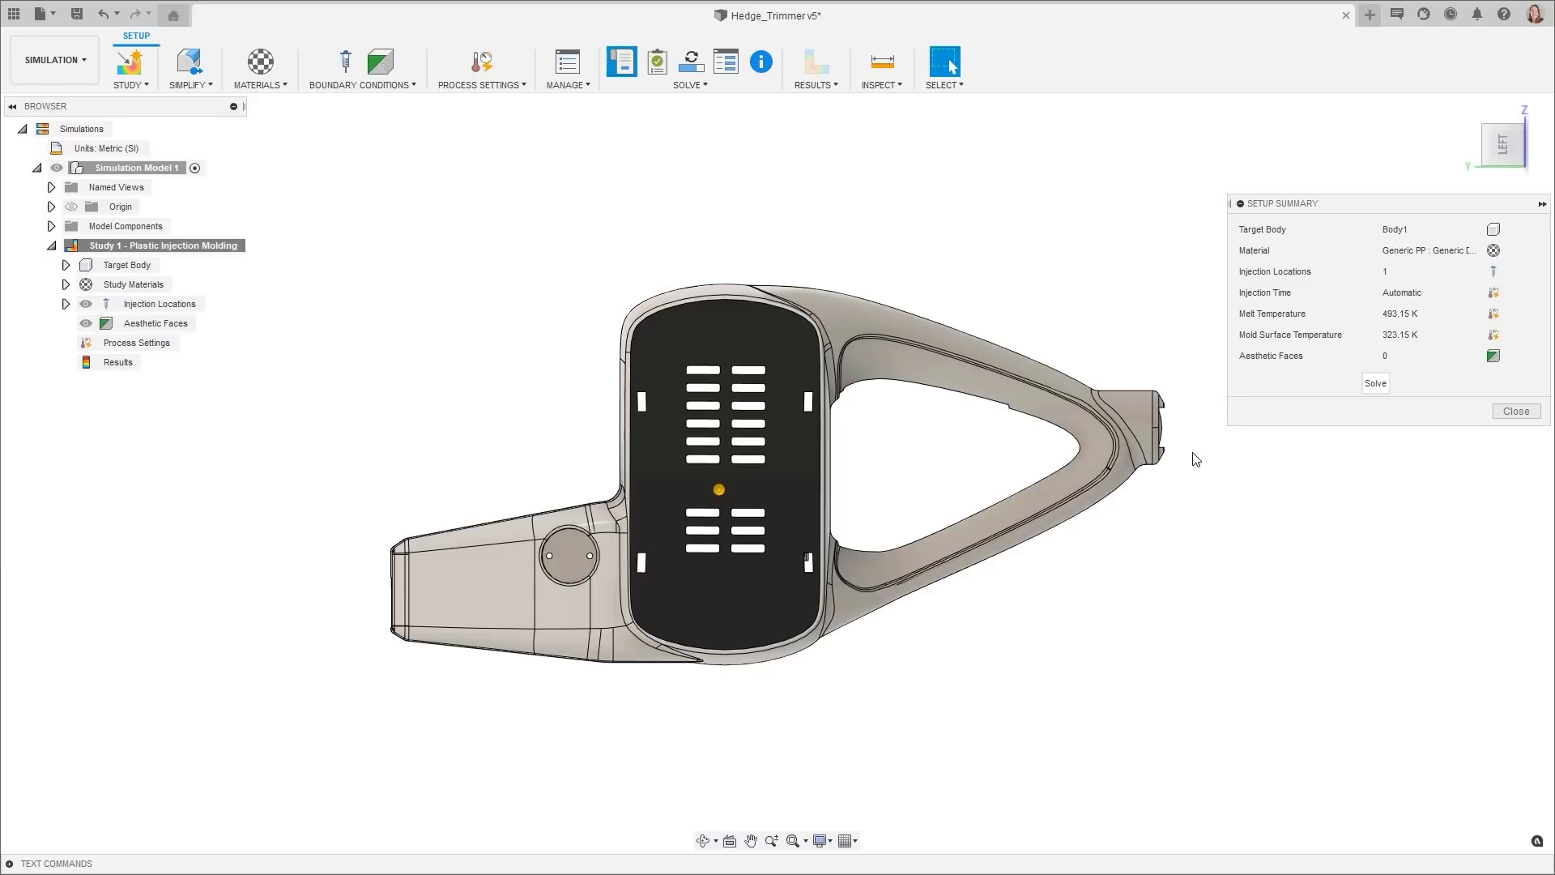
Step: Solve Study 1 - Plastic Injection Molding on the cloud
{"action": "left_click", "coordinate": [1376, 384]}
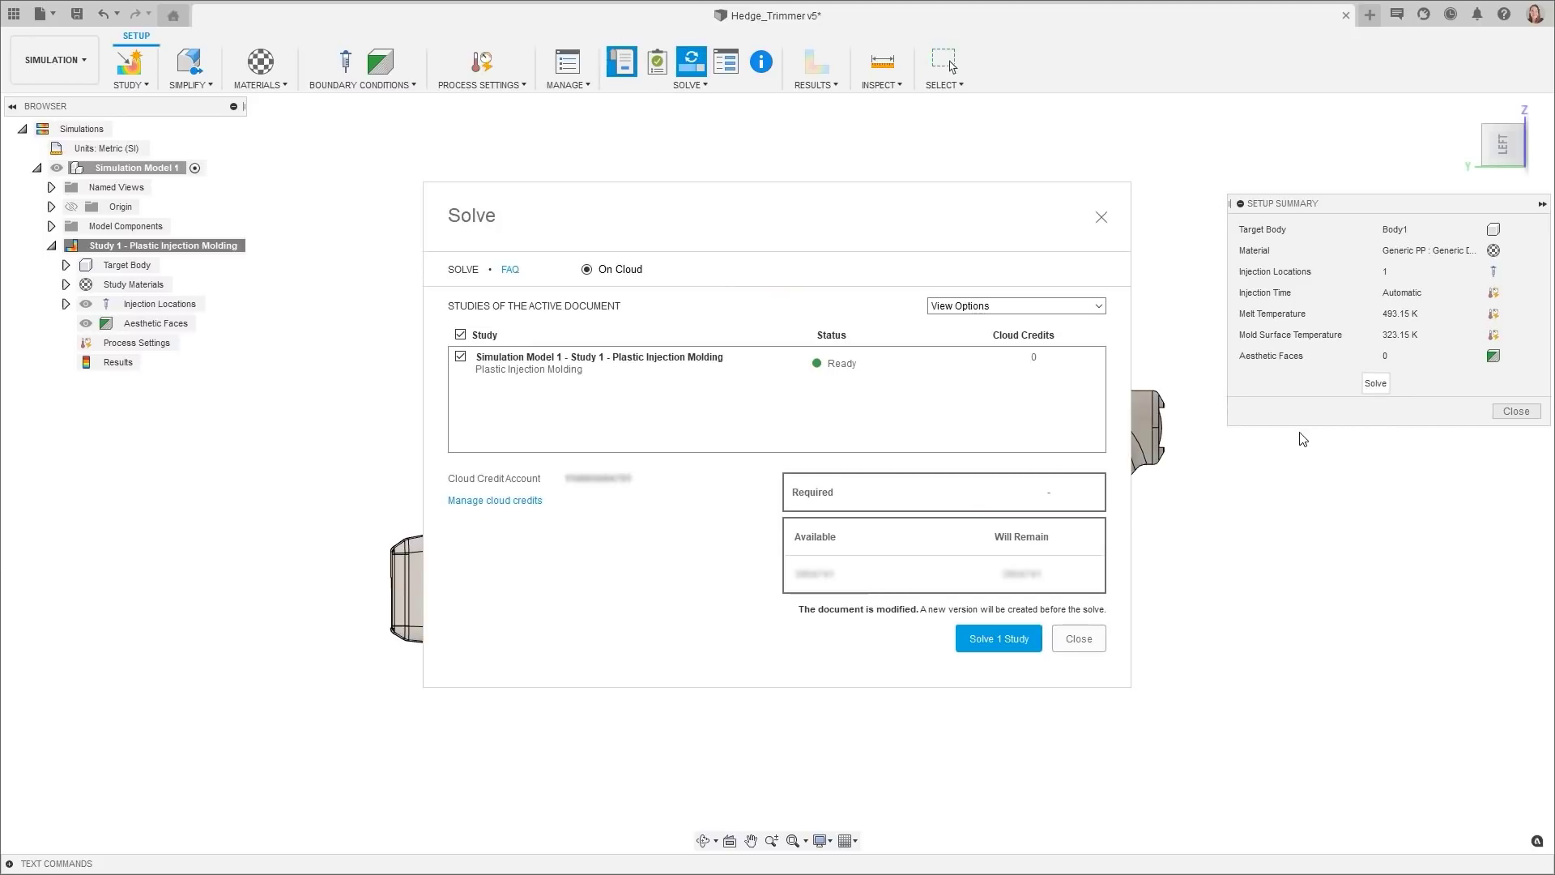
{"action": "left_click", "coordinate": [998, 646]}
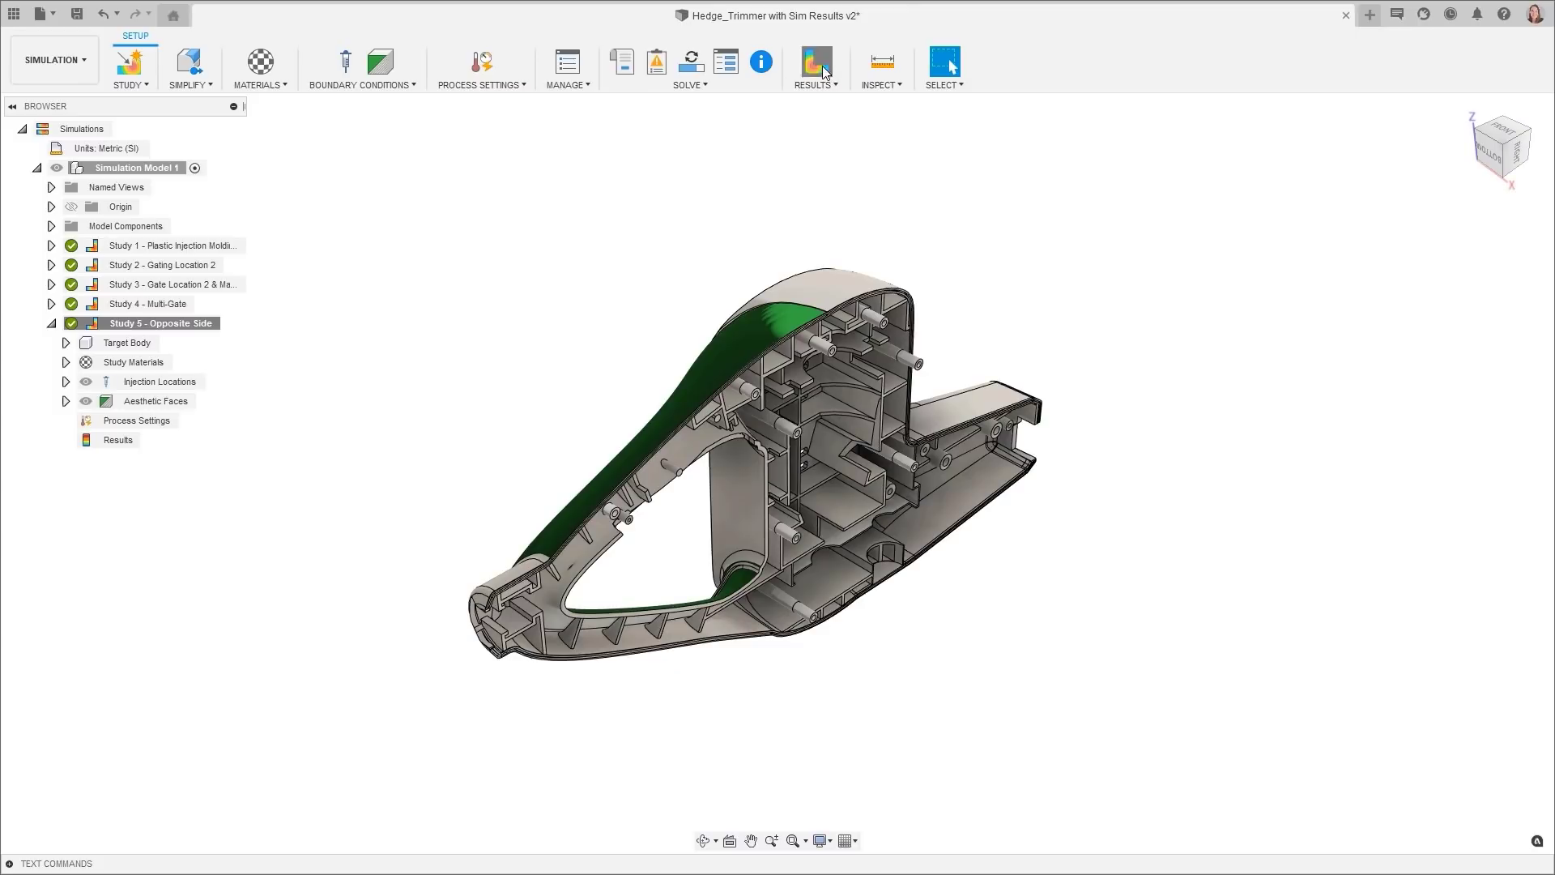
Step: Examine the guided fill, visual defects and warpage results of Study 5 - Opposite Side
{"action": "left_click", "coordinate": [817, 63]}
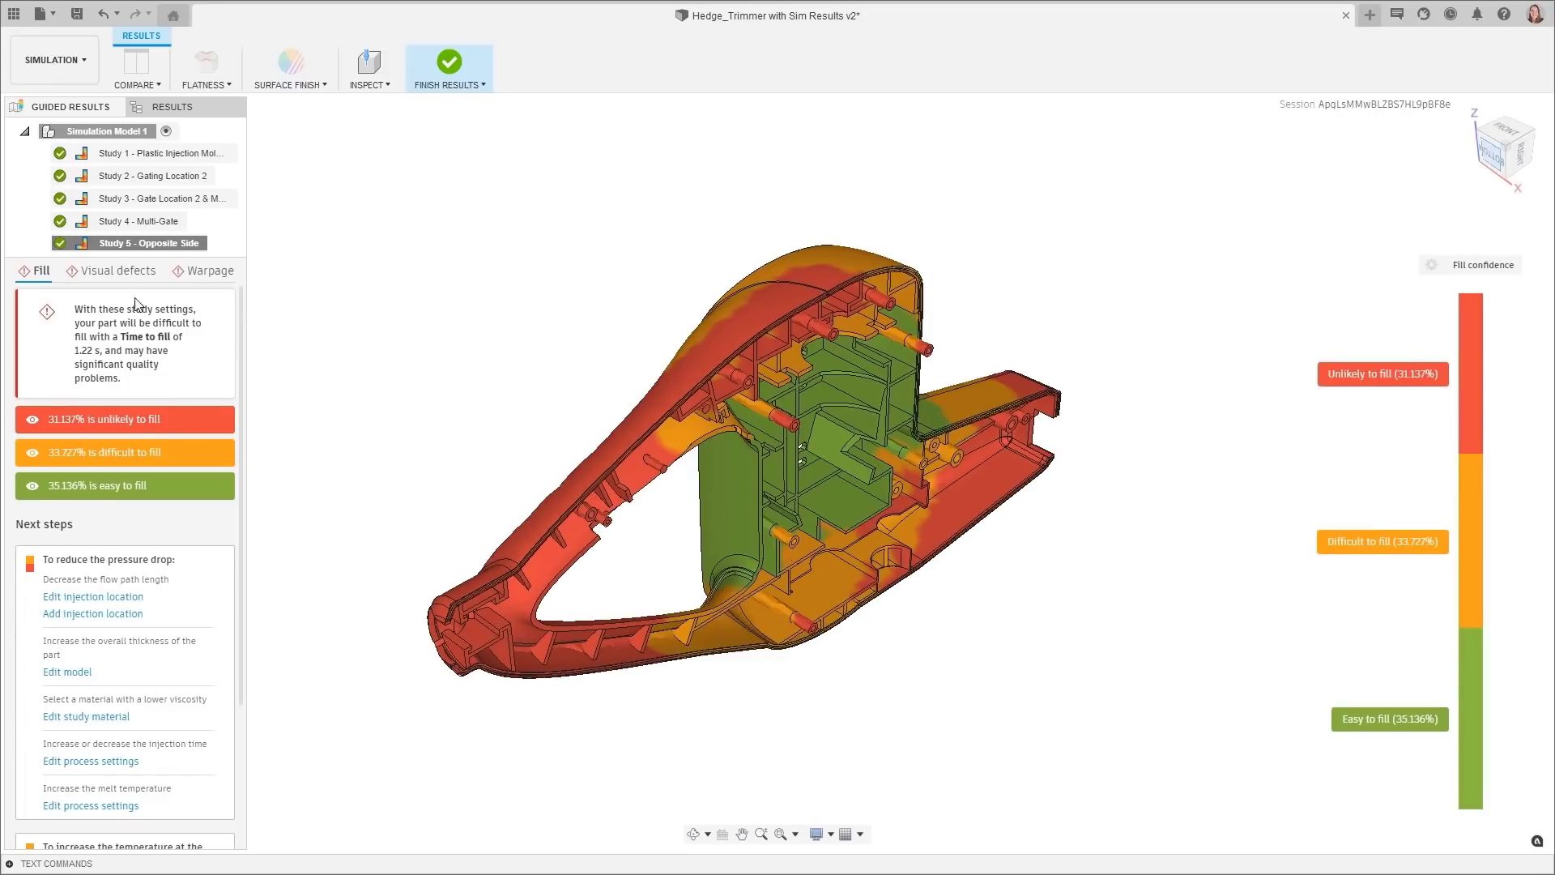
{"action": "left_click", "coordinate": [106, 273]}
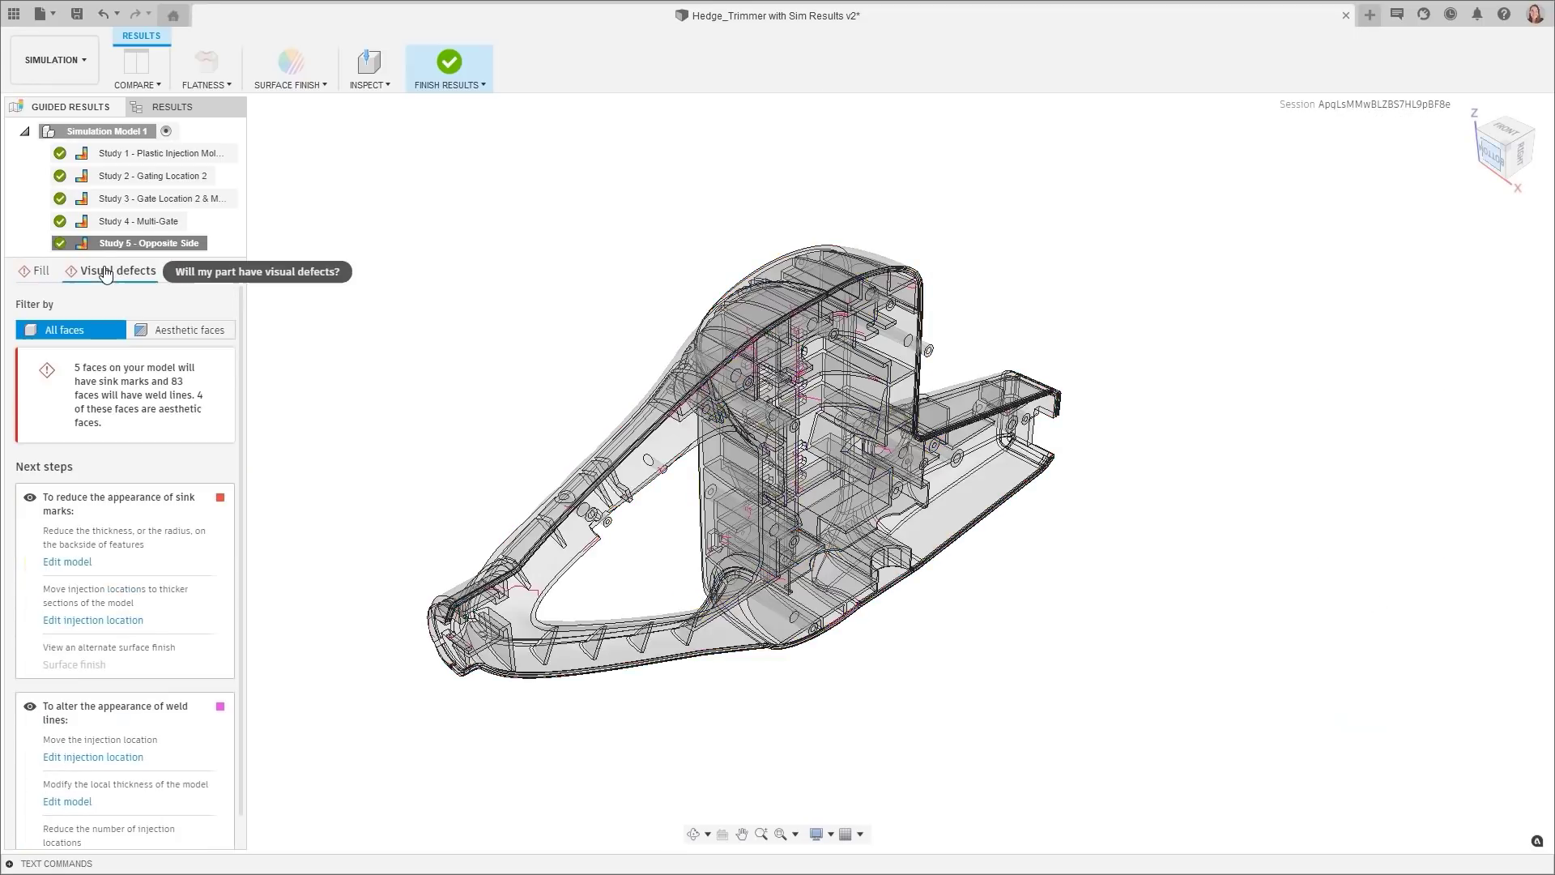
{"action": "left_click", "coordinate": [1482, 151]}
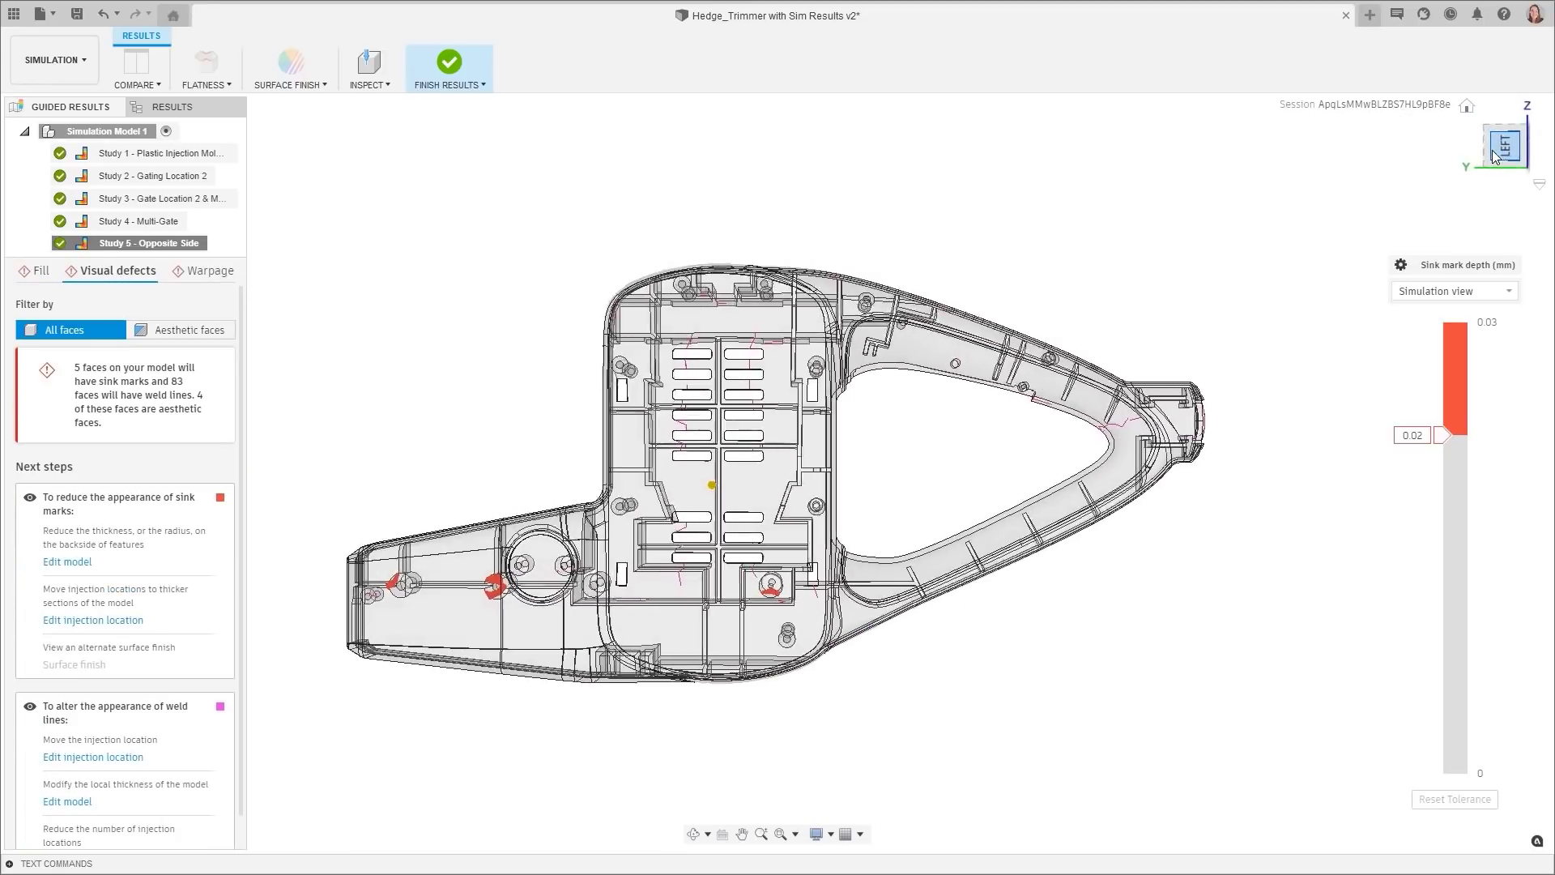
{"action": "left_click", "coordinate": [1465, 106]}
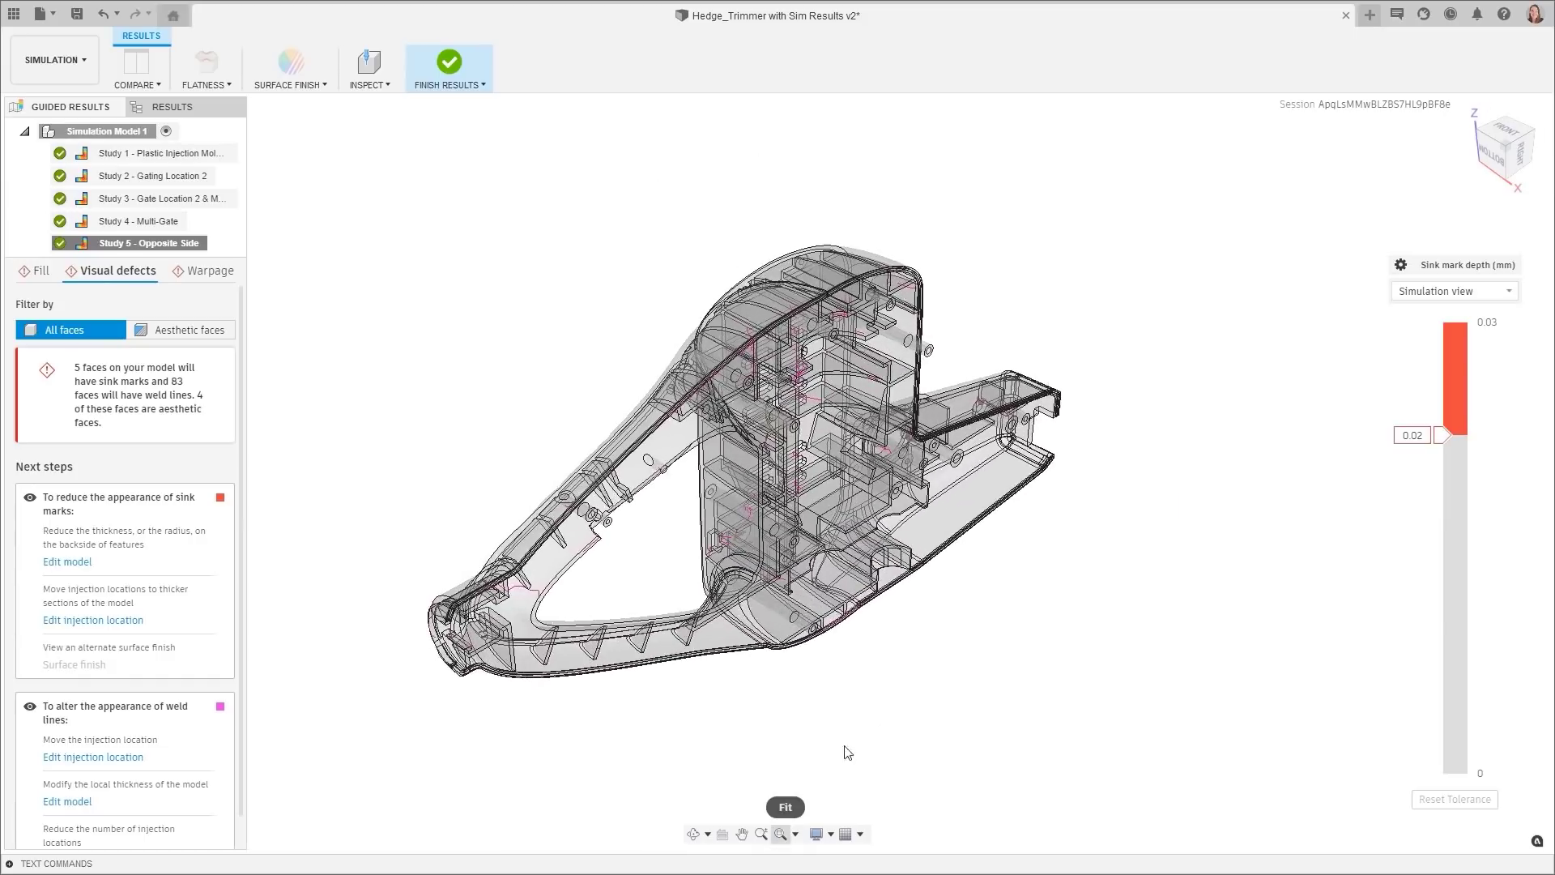
{"action": "left_click", "coordinate": [208, 273]}
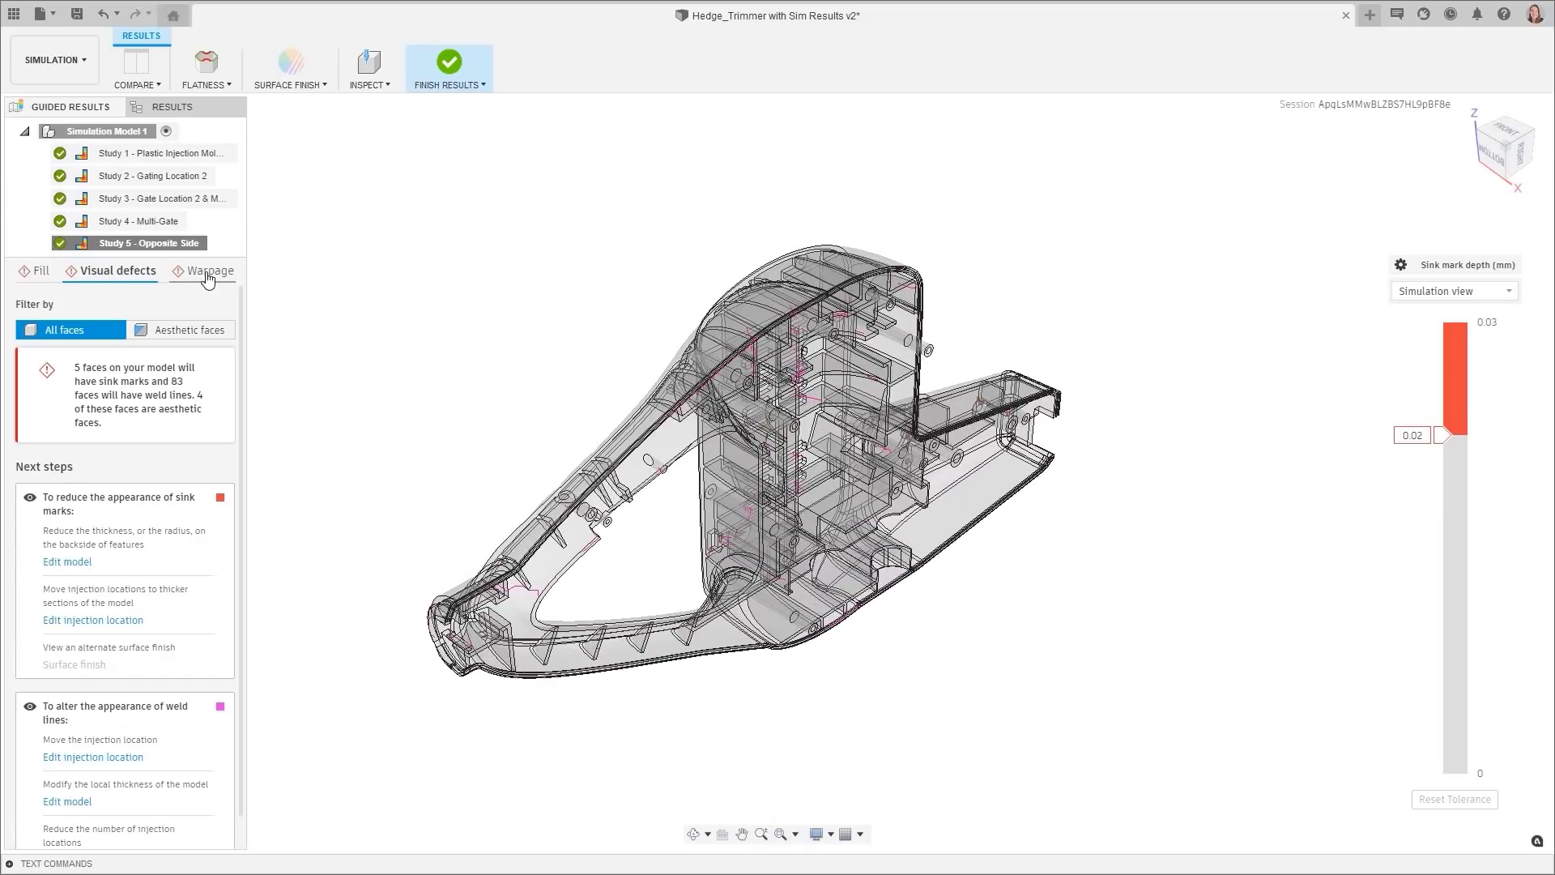
Step: Examine the deformation magnification and original wireframe settings of the warpage result for Study 5 - Opposite Side
{"action": "left_click", "coordinate": [1393, 266]}
{"action": "mouse_move", "coordinate": [1296, 294]}
{"action": "left_mouse_down"}
{"action": "mouse_move", "coordinate": [1354, 292]}
{"action": "mouse_move", "coordinate": [1288, 289]}
{"action": "left_mouse_up"}
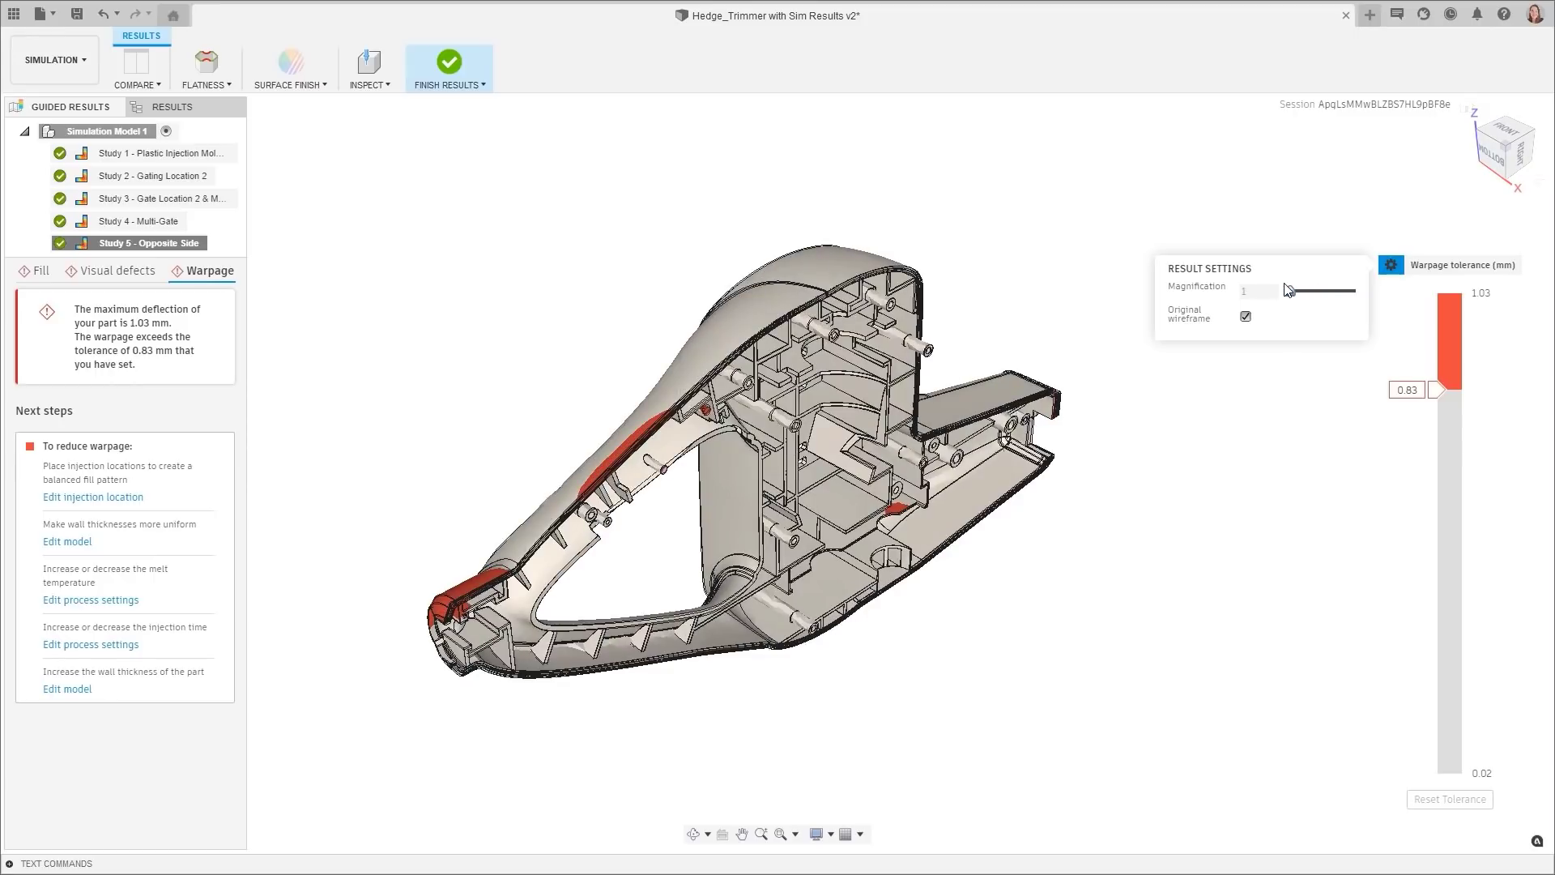
{"action": "left_click", "coordinate": [1391, 266]}
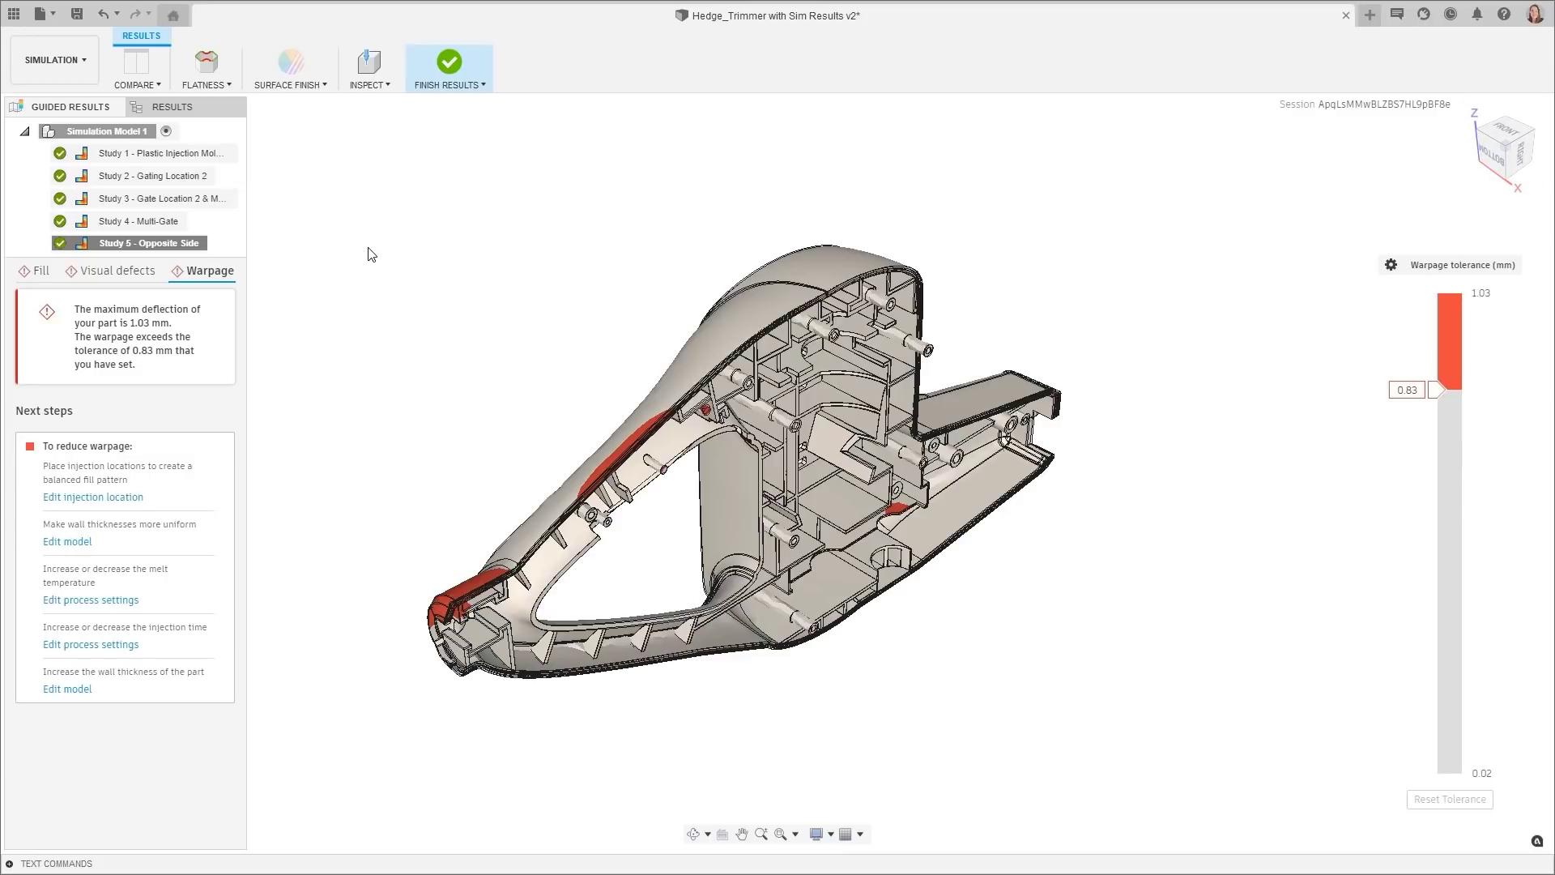
Step: Review the detailed results of Study 5, playing the summary log timeline and the fill animation
{"action": "left_click", "coordinate": [188, 112]}
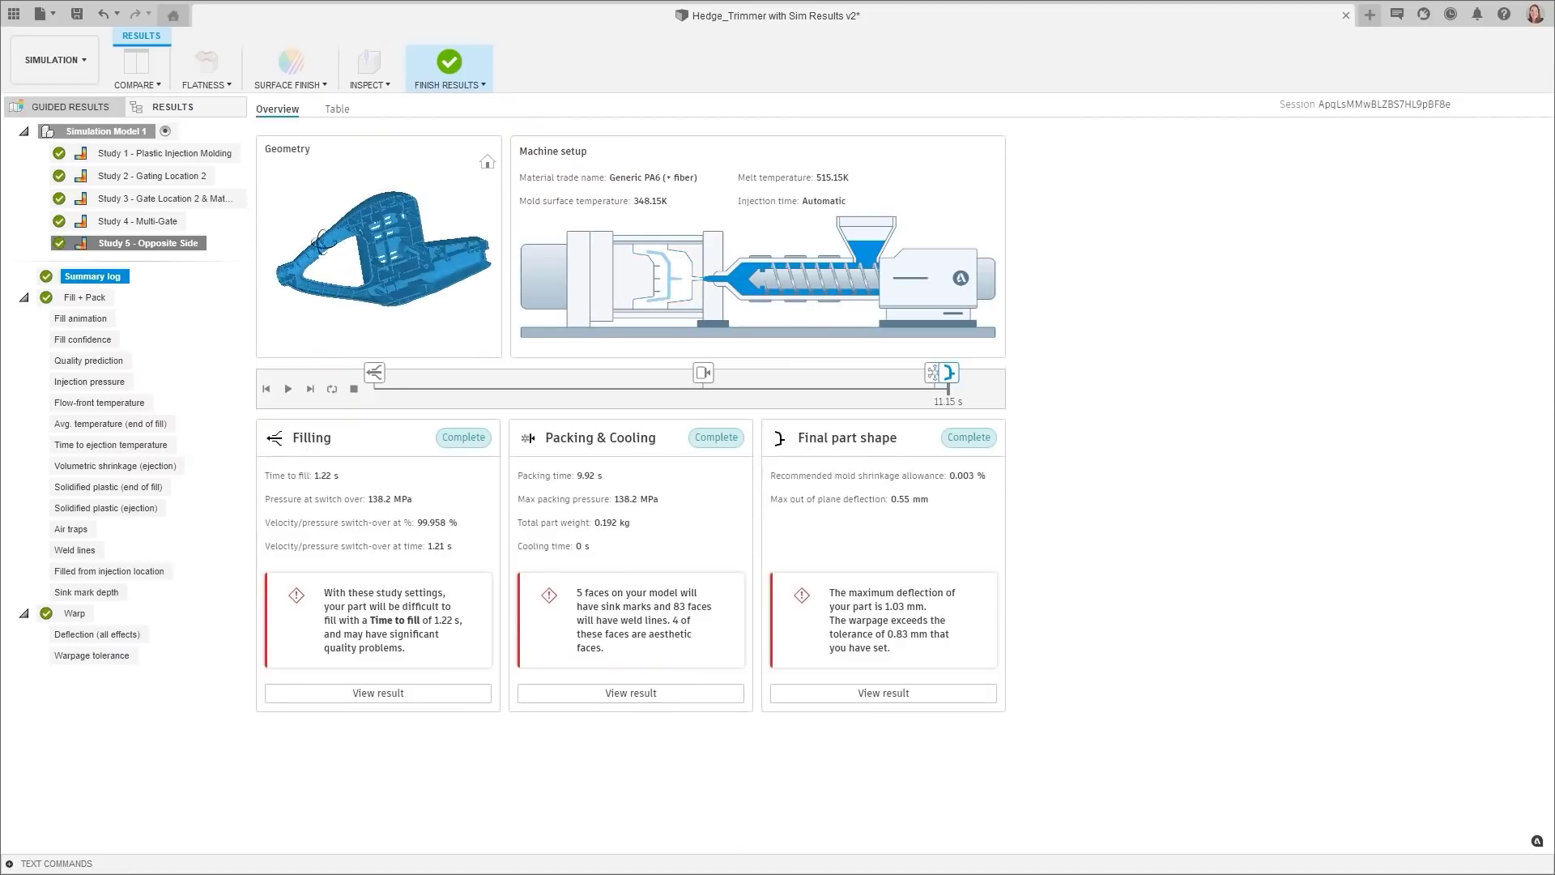
{"action": "left_click", "coordinate": [289, 391]}
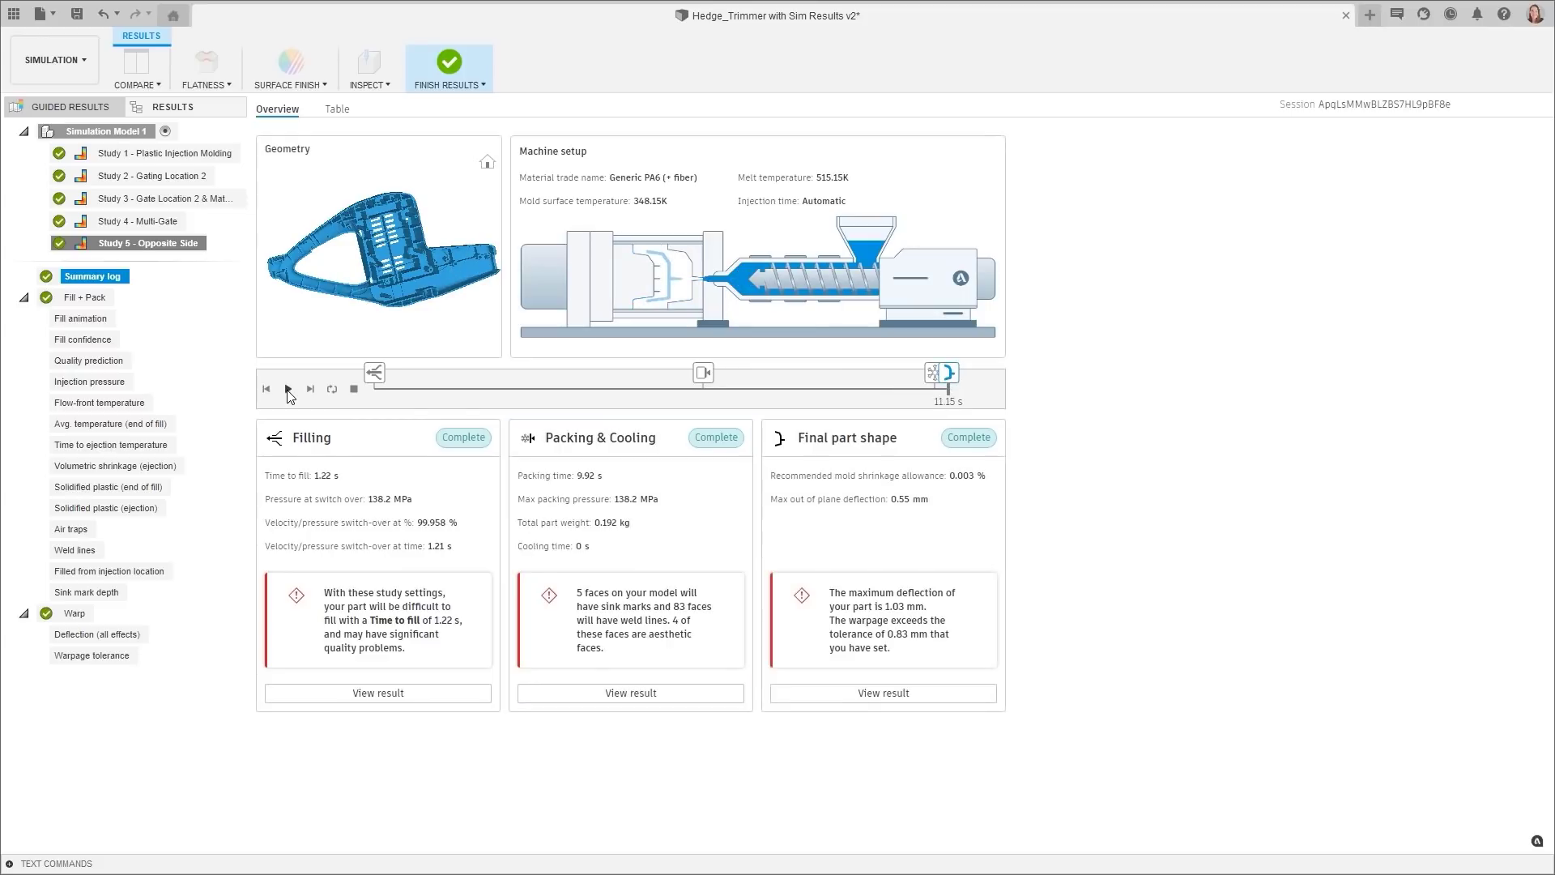
{"action": "left_click", "coordinate": [83, 318]}
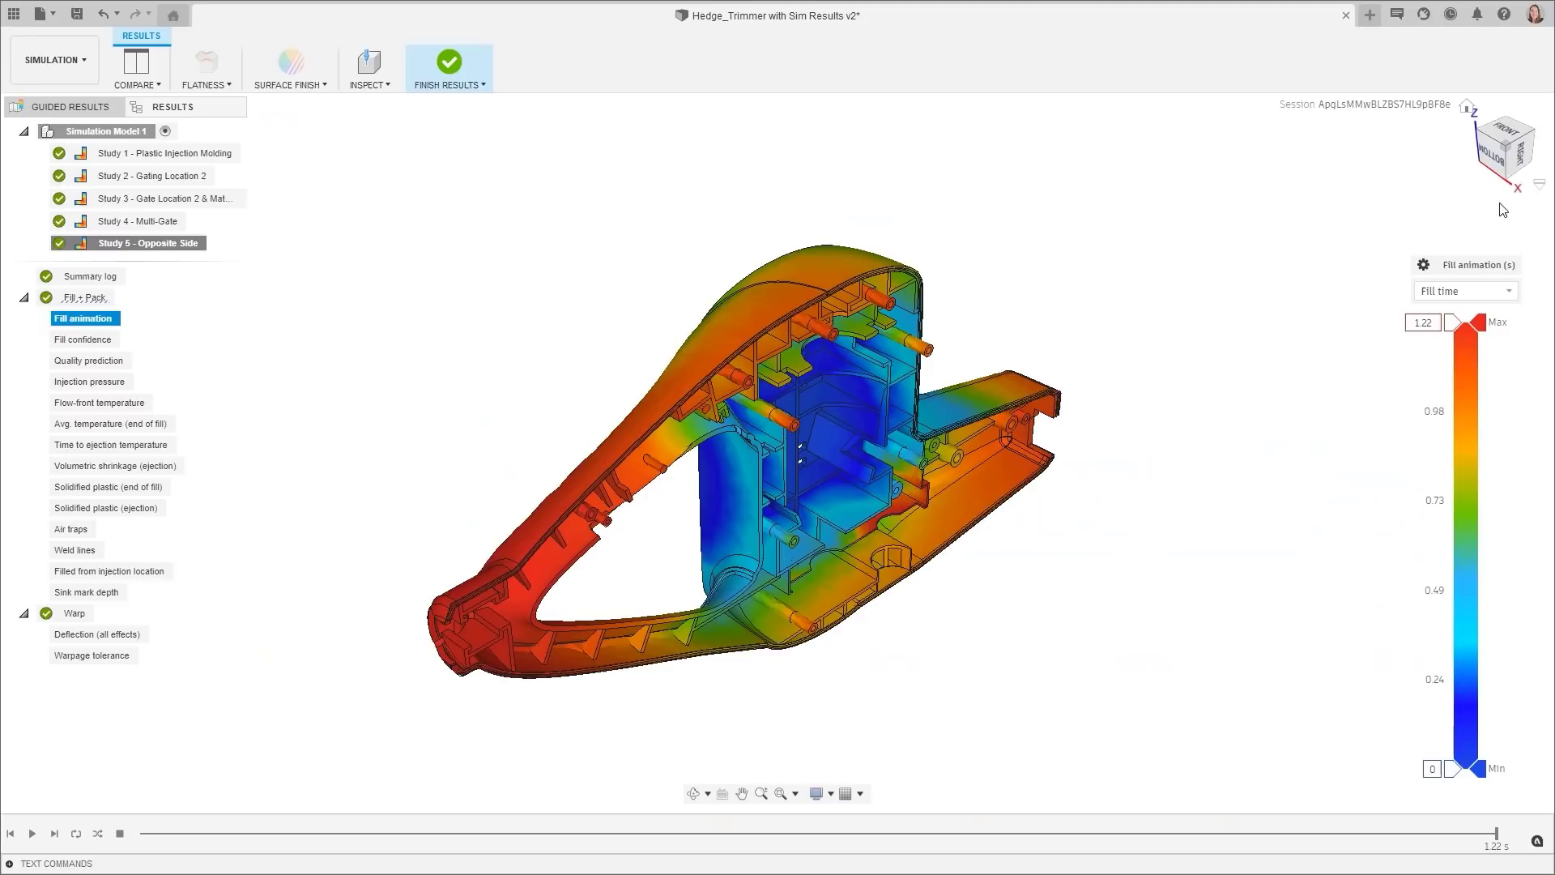
{"action": "left_click", "coordinate": [31, 834]}
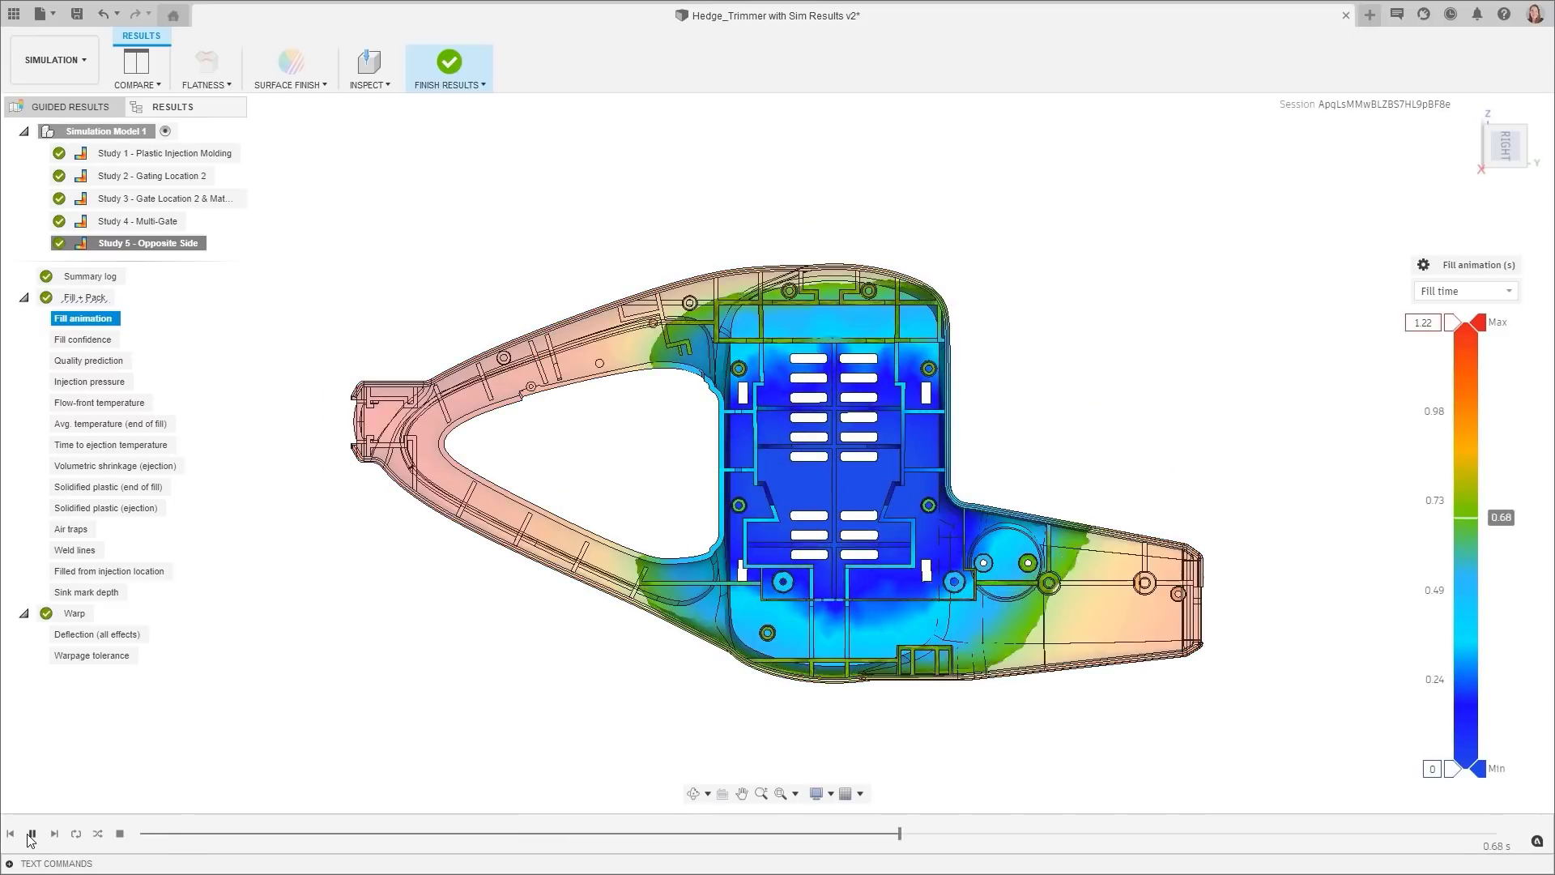
Step: Probe the fill confidence result at several points on the housing's upper edge, handle end, lower edge and vent panel
{"action": "left_click", "coordinate": [85, 340]}
{"action": "left_click", "coordinate": [368, 62]}
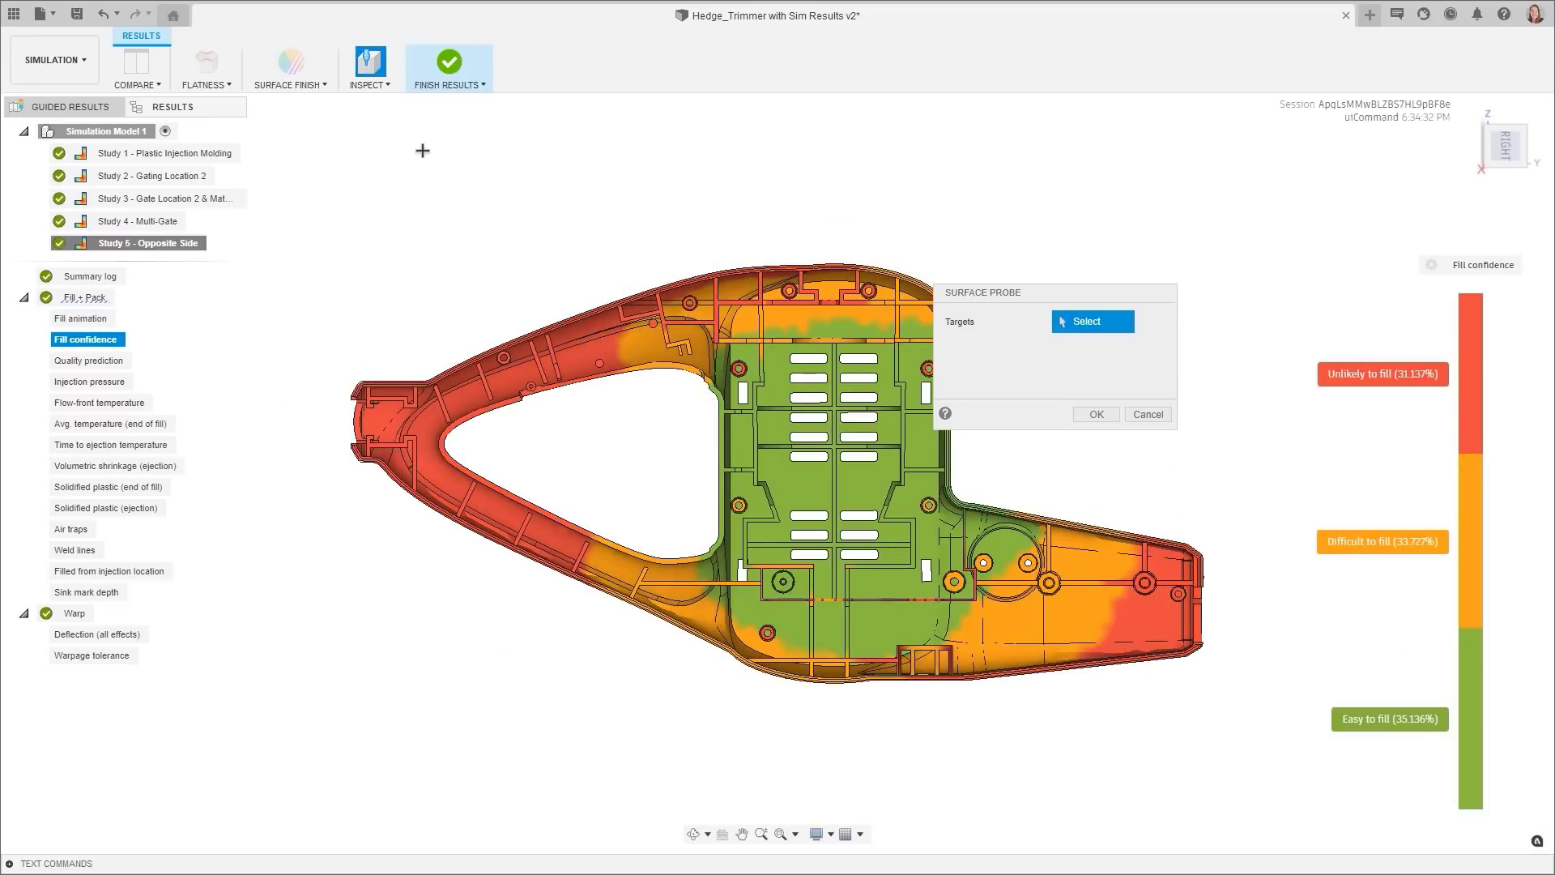
{"action": "left_click", "coordinate": [830, 338]}
{"action": "left_click", "coordinate": [386, 472]}
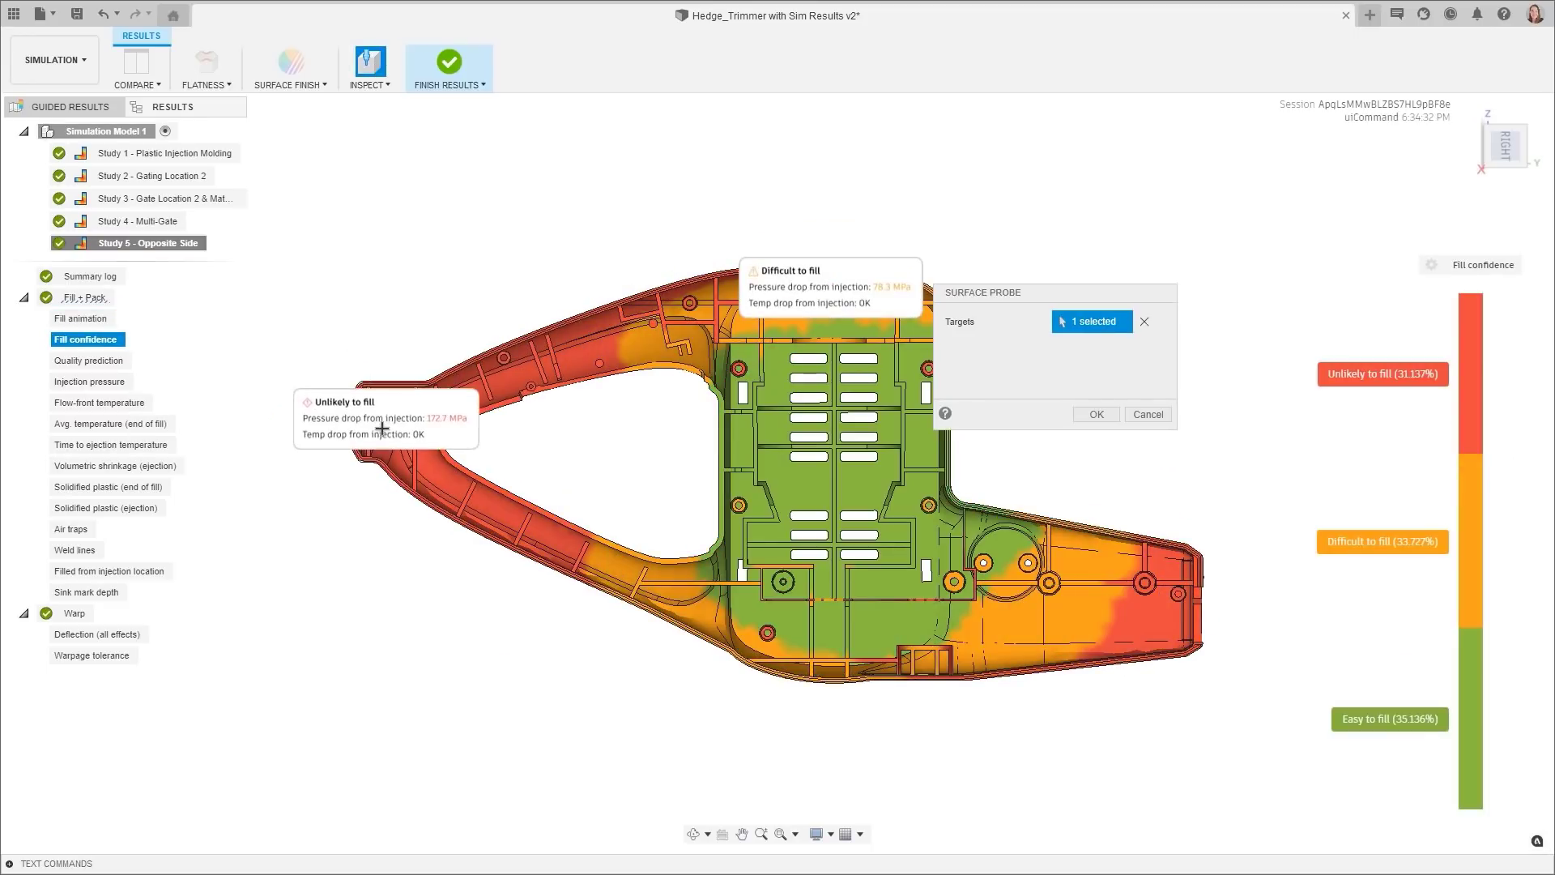
{"action": "left_click", "coordinate": [826, 676]}
{"action": "left_click", "coordinate": [826, 486]}
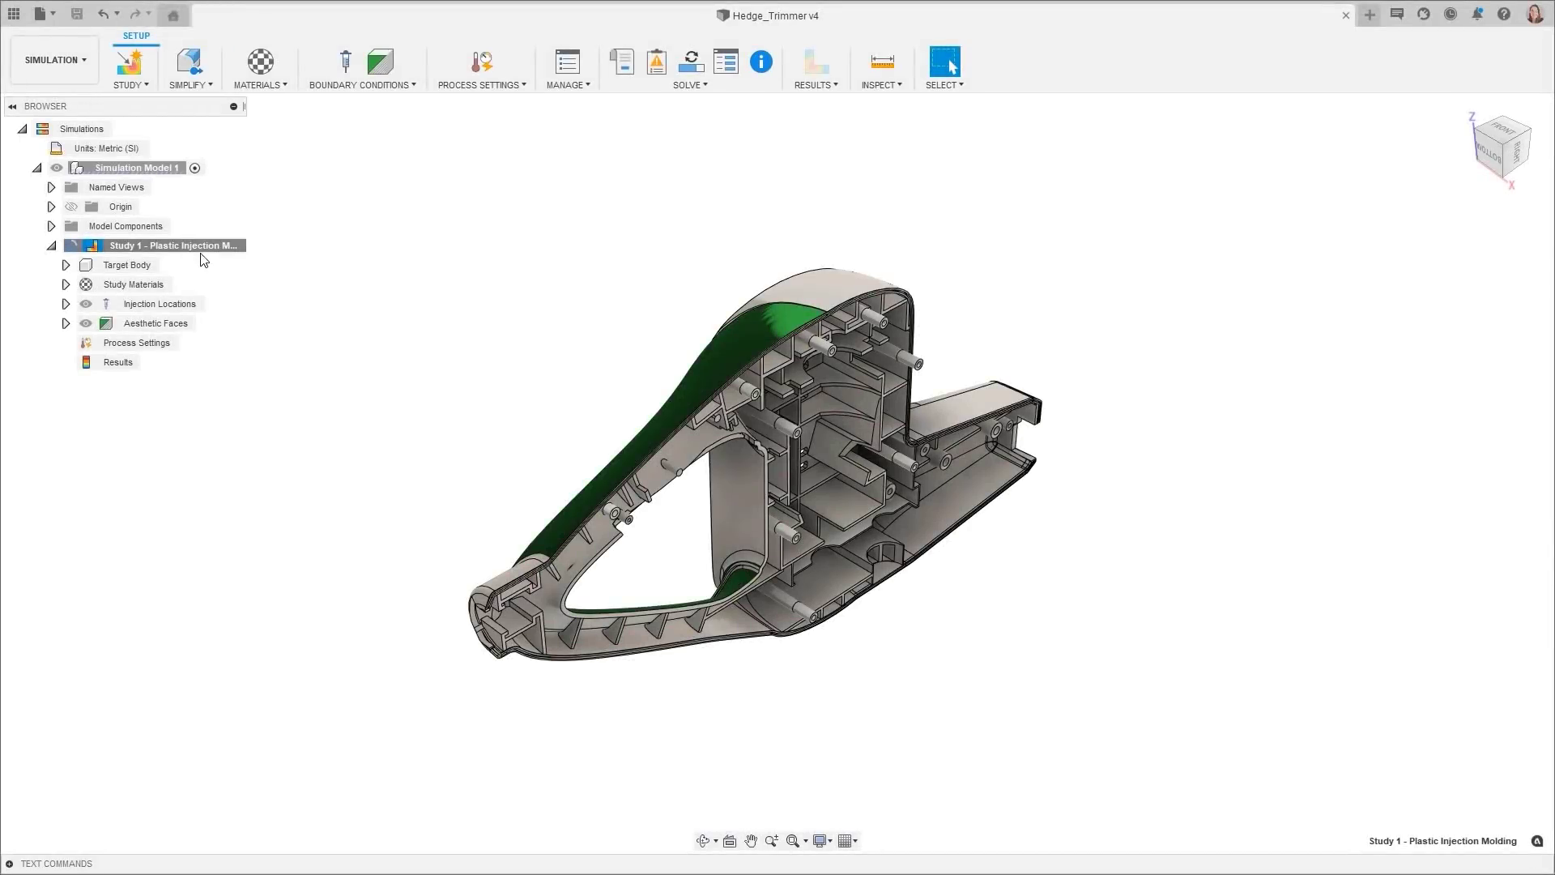
Step: Clone Study 1 - Plastic Injection Molding within Simulation Model 1
{"action": "right_click", "coordinate": [202, 247]}
{"action": "left_click", "coordinate": [280, 262]}
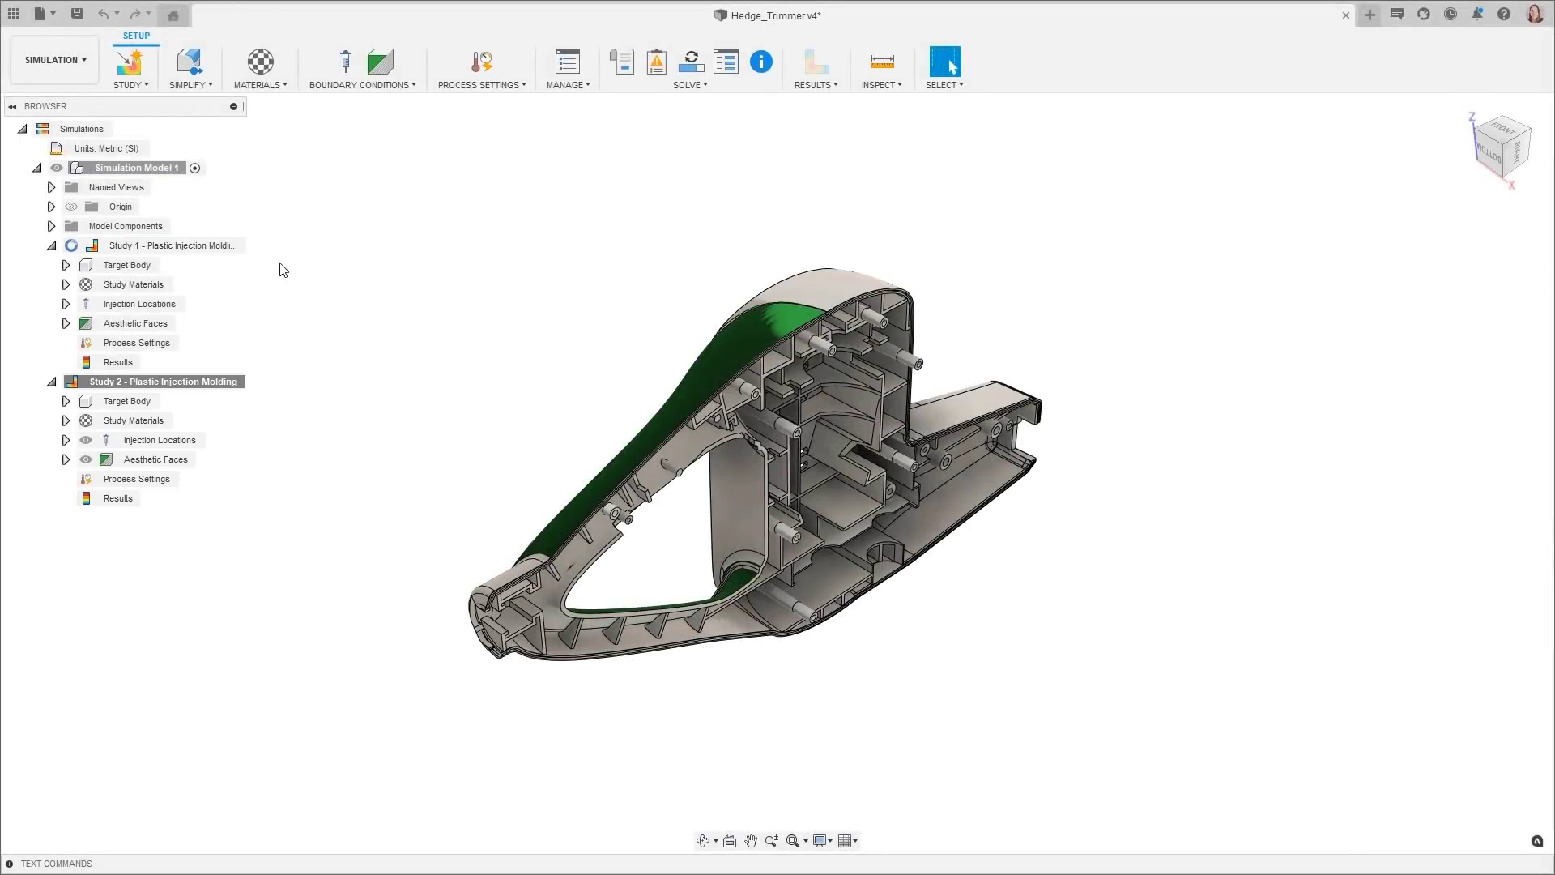
Step: Create a new Injection Molding (Preview) study and choose the hedge trimmer's housing as its target body
{"action": "left_click", "coordinate": [139, 86]}
{"action": "left_click", "coordinate": [158, 103]}
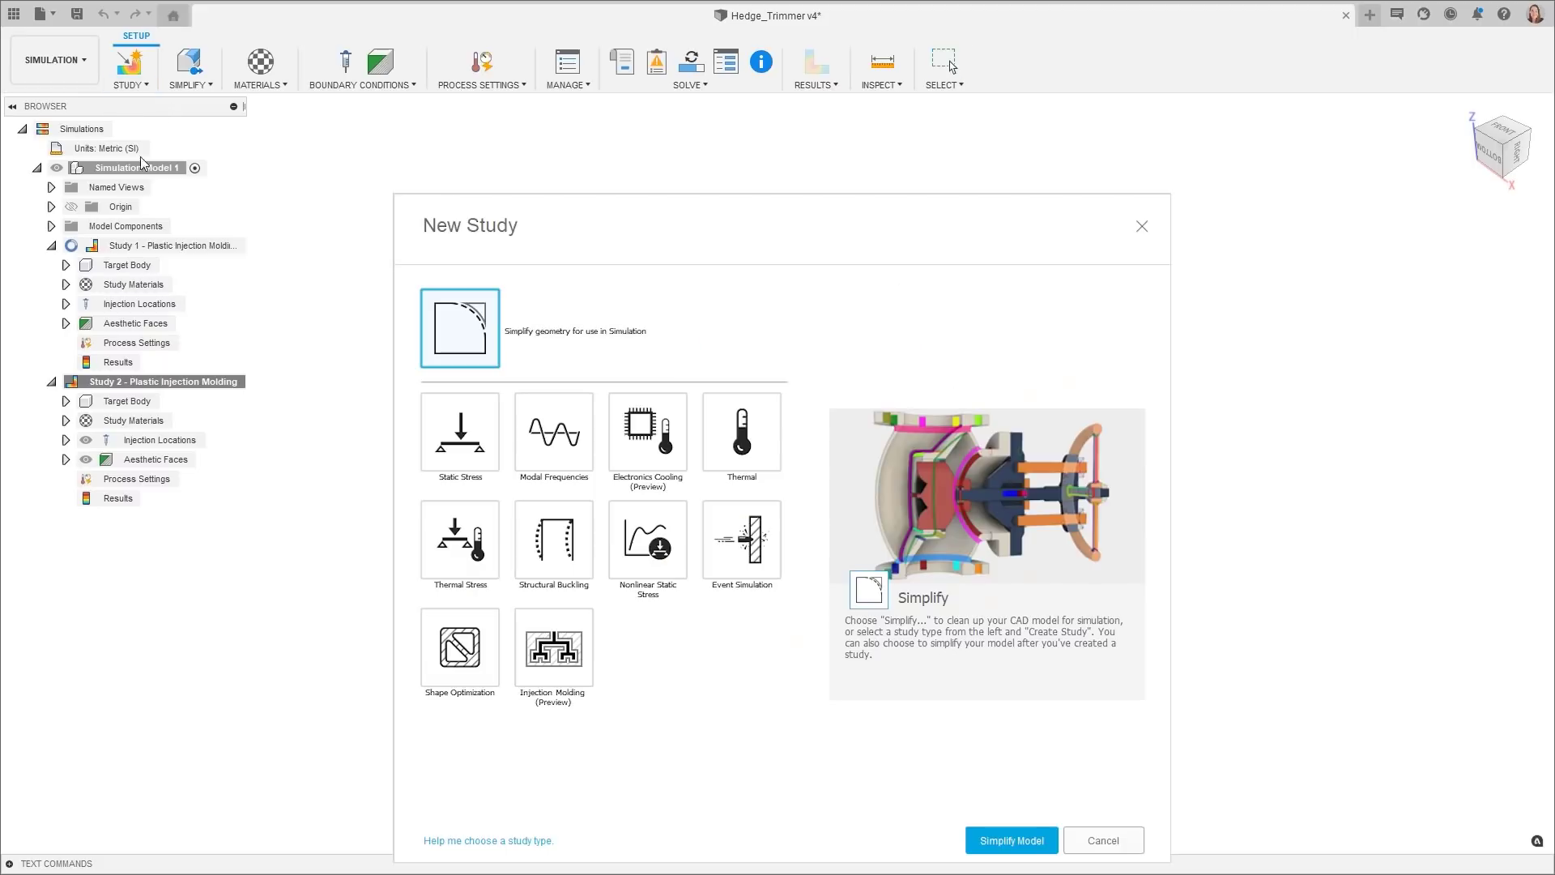
{"action": "left_click", "coordinate": [552, 811]}
{"action": "left_click", "coordinate": [1010, 836]}
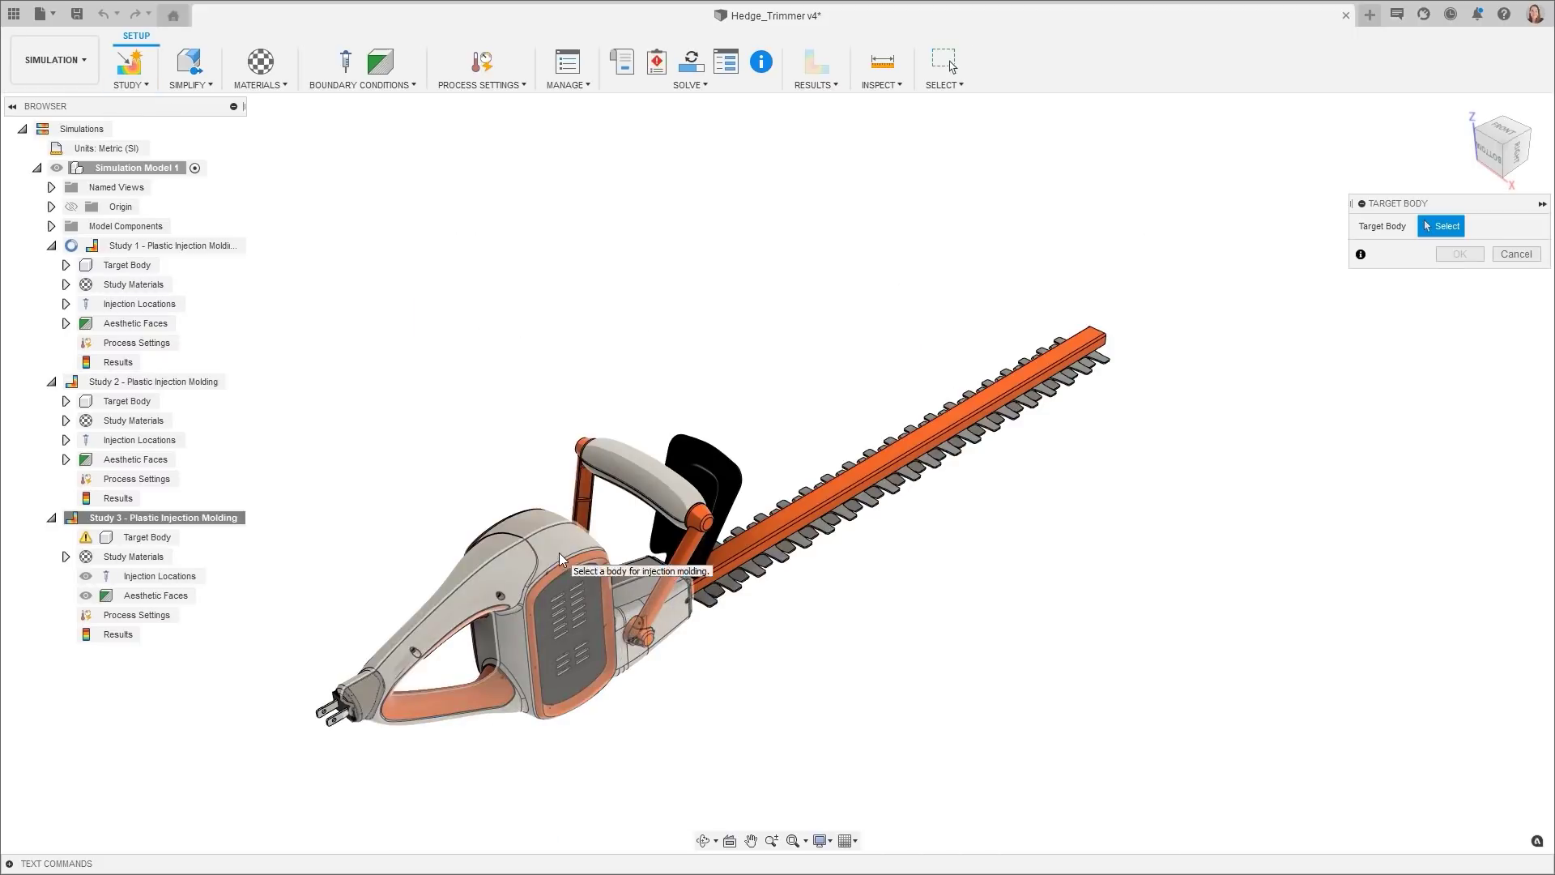
{"action": "left_click", "coordinate": [603, 567]}
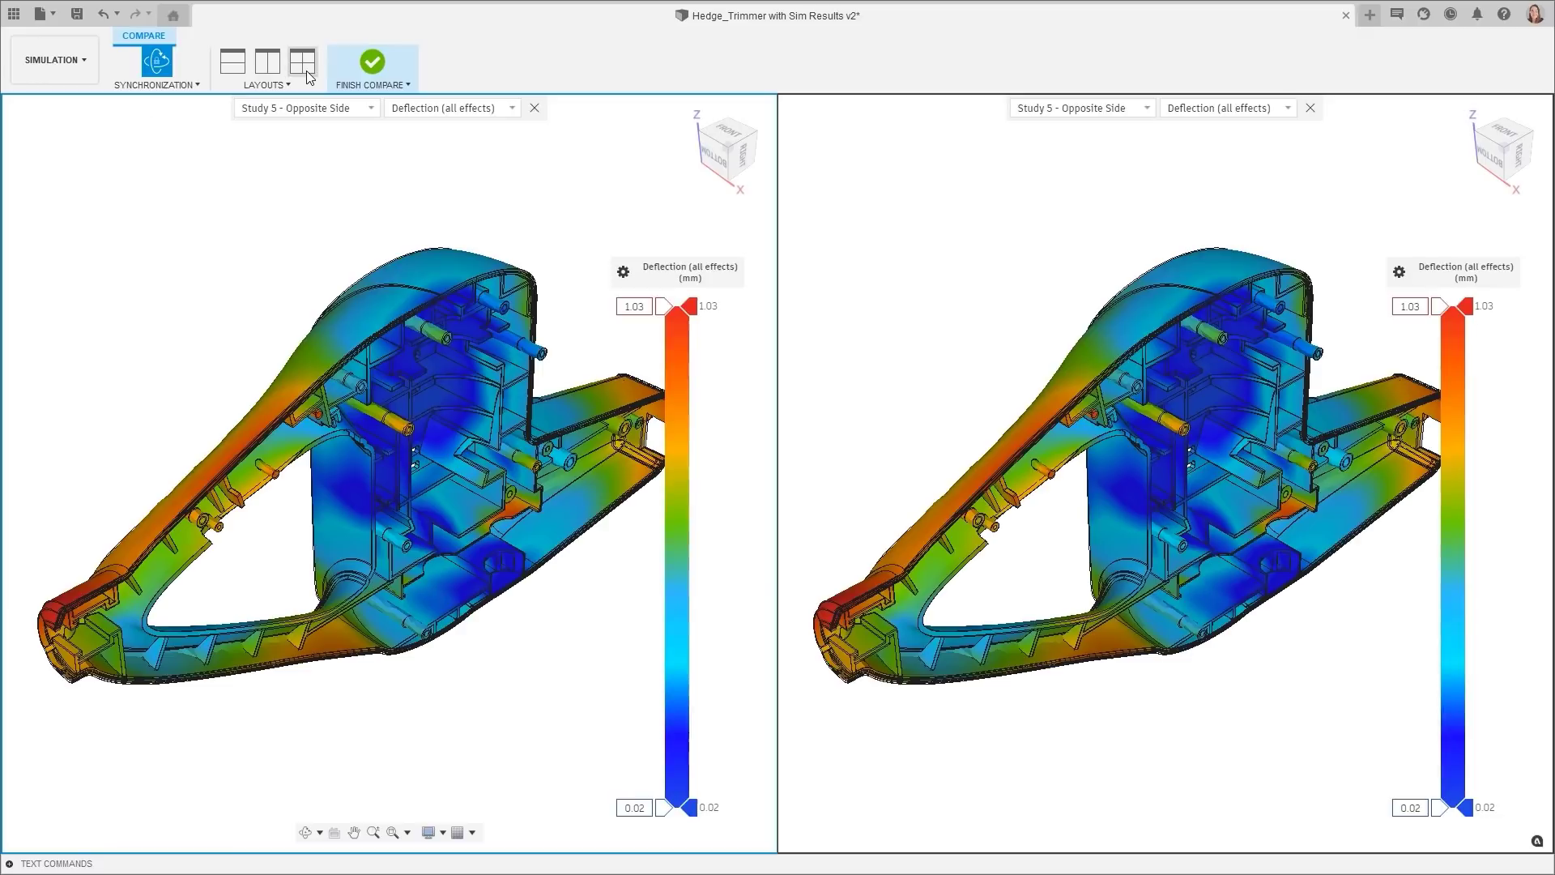
Step: Arrange the deflection comparison in four panes and load Study 1, Study 2 and Study 4 alongside Study 5
{"action": "left_click", "coordinate": [302, 62]}
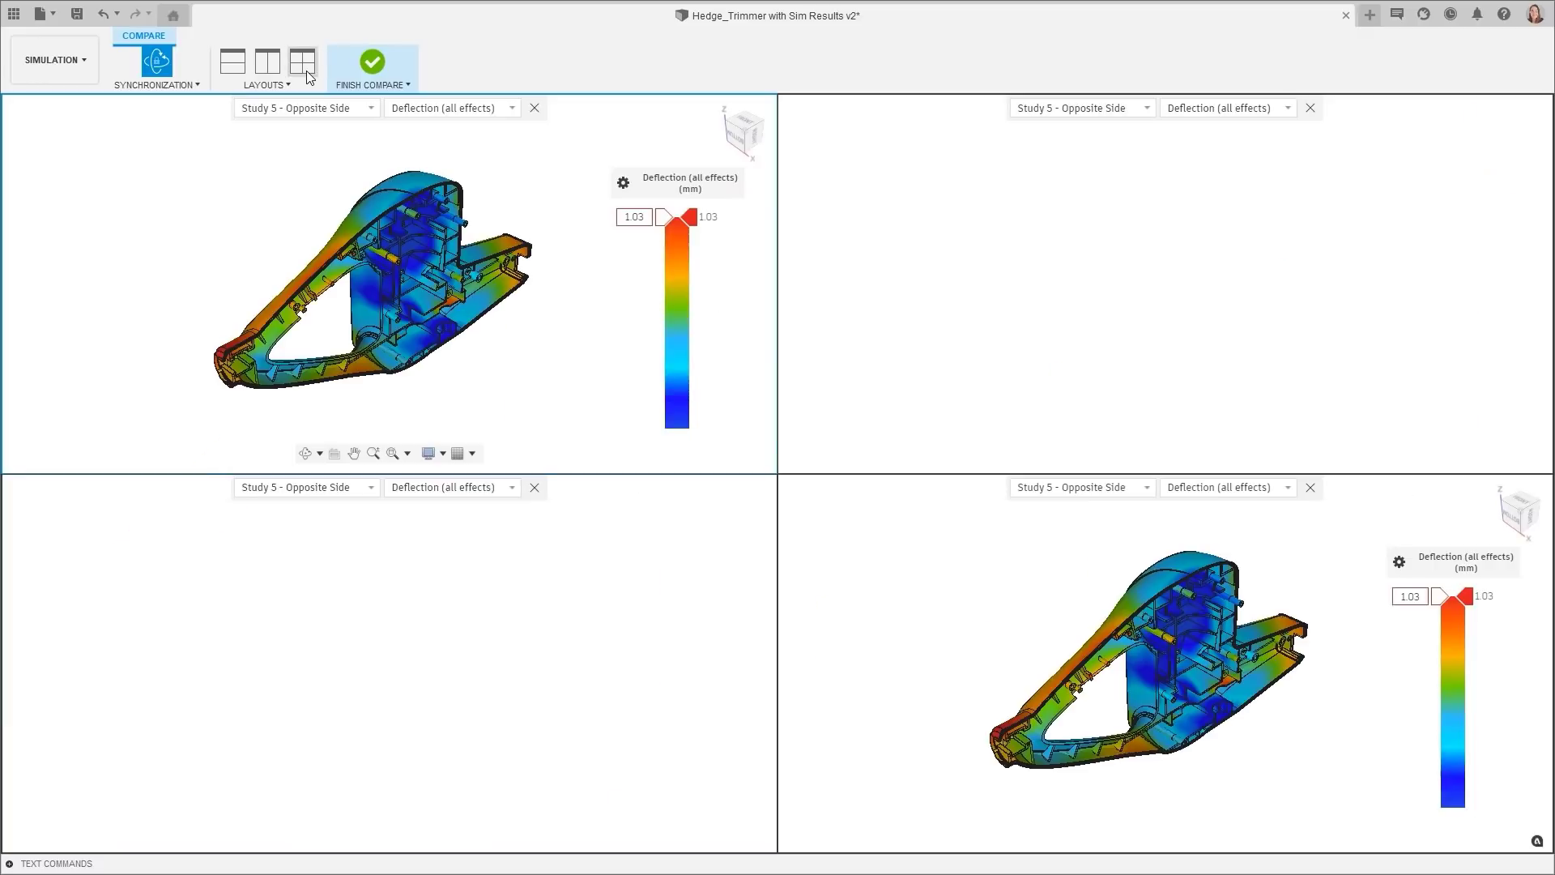
{"action": "left_click", "coordinate": [1147, 107]}
{"action": "key", "text": "Escape"}
{"action": "left_click", "coordinate": [368, 488]}
{"action": "left_click", "coordinate": [368, 551]}
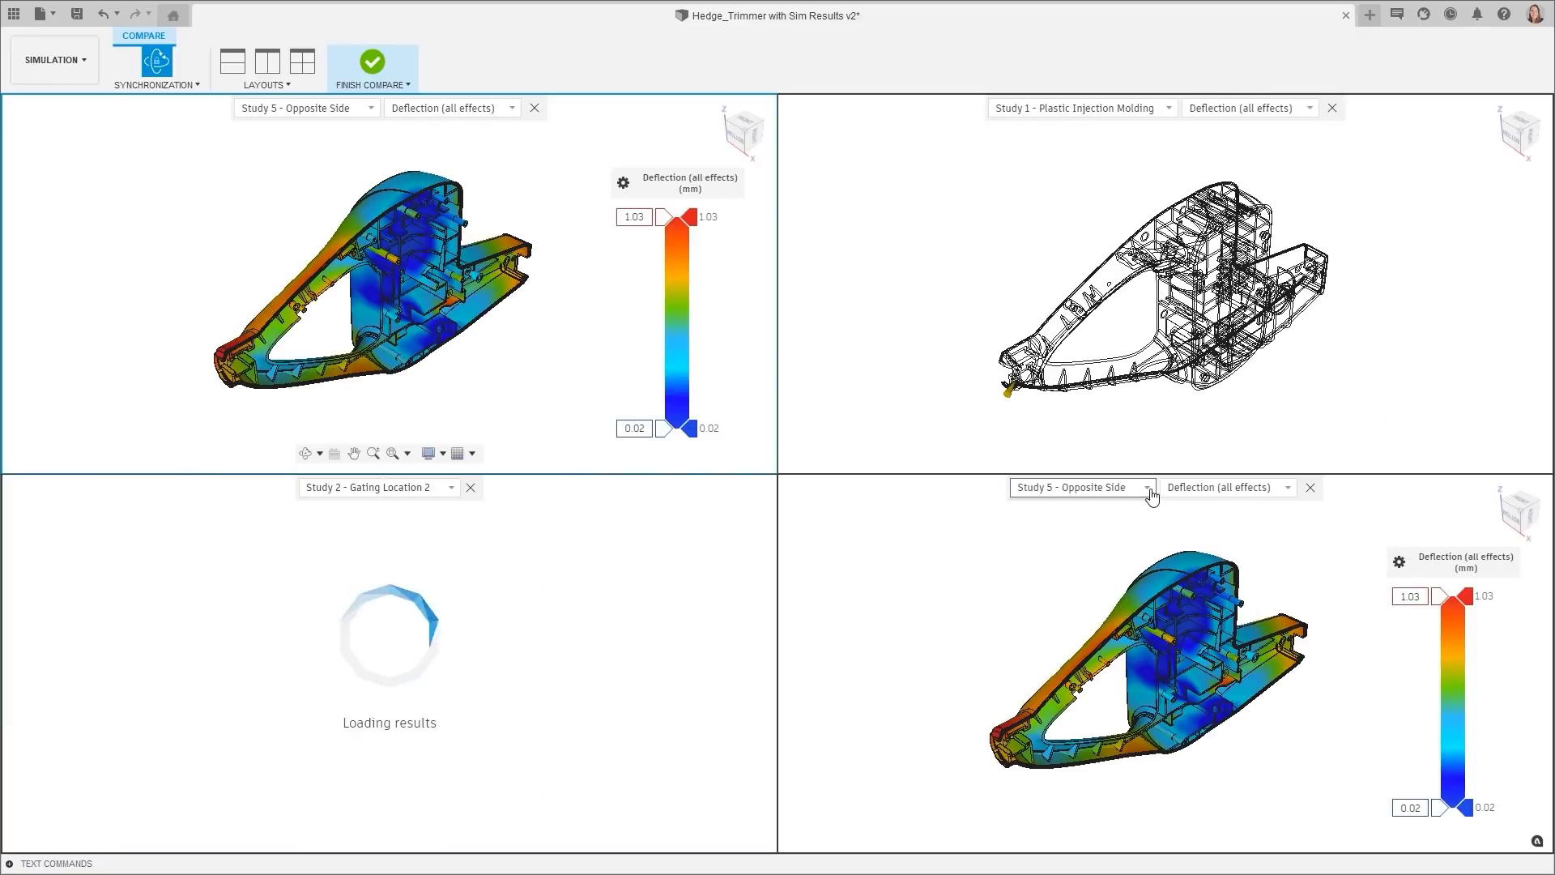
{"action": "left_click", "coordinate": [1147, 489]}
{"action": "left_click", "coordinate": [1081, 586]}
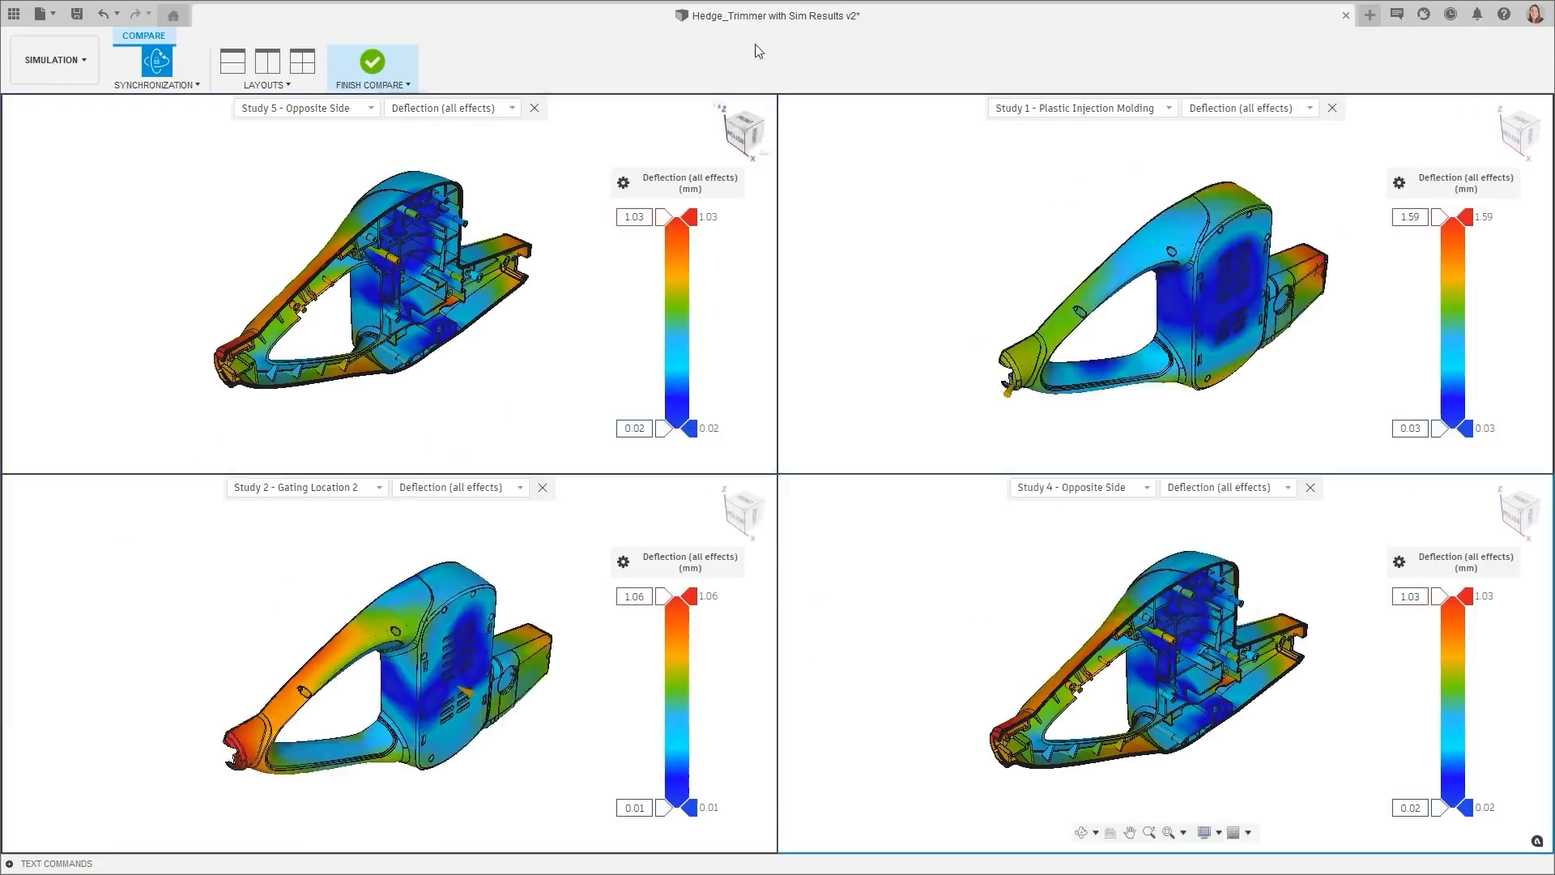
Step: Compare the four studies' deflection in synchronized side and end views, adjusting the deflection result settings
{"action": "middle_click_drag", "start_coordinate": [567, 162], "coordinate": [507, 253], "text": "shift"}
{"action": "left_click", "coordinate": [746, 138]}
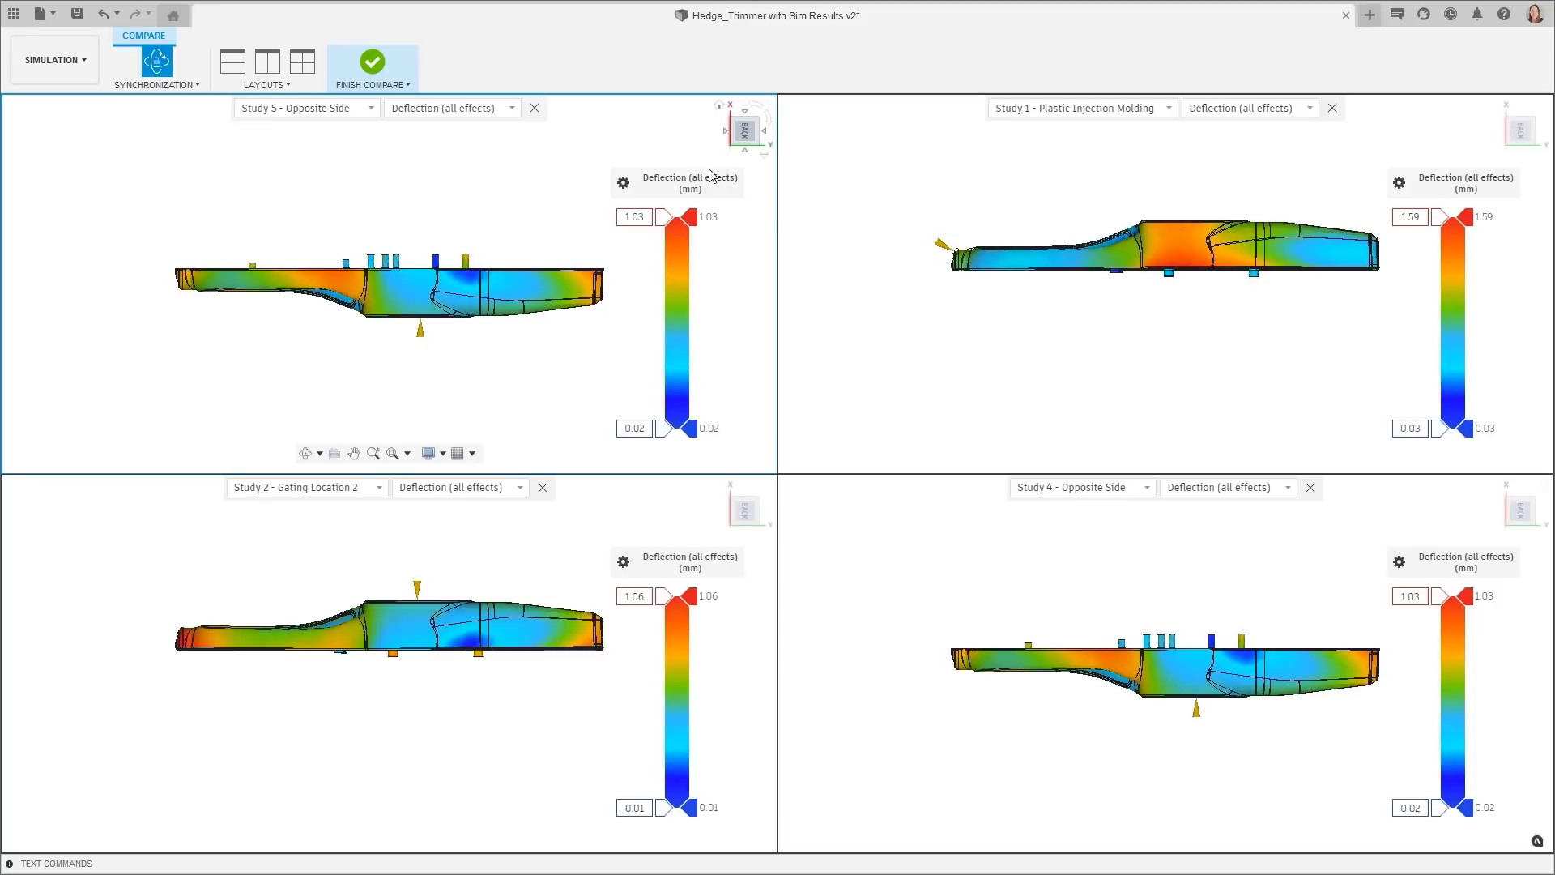
{"action": "left_click", "coordinate": [623, 182]}
{"action": "mouse_move", "coordinate": [579, 203]}
{"action": "left_mouse_down"}
{"action": "mouse_move", "coordinate": [531, 204]}
{"action": "mouse_move", "coordinate": [569, 204]}
{"action": "left_mouse_up"}
{"action": "left_click", "coordinate": [766, 133]}
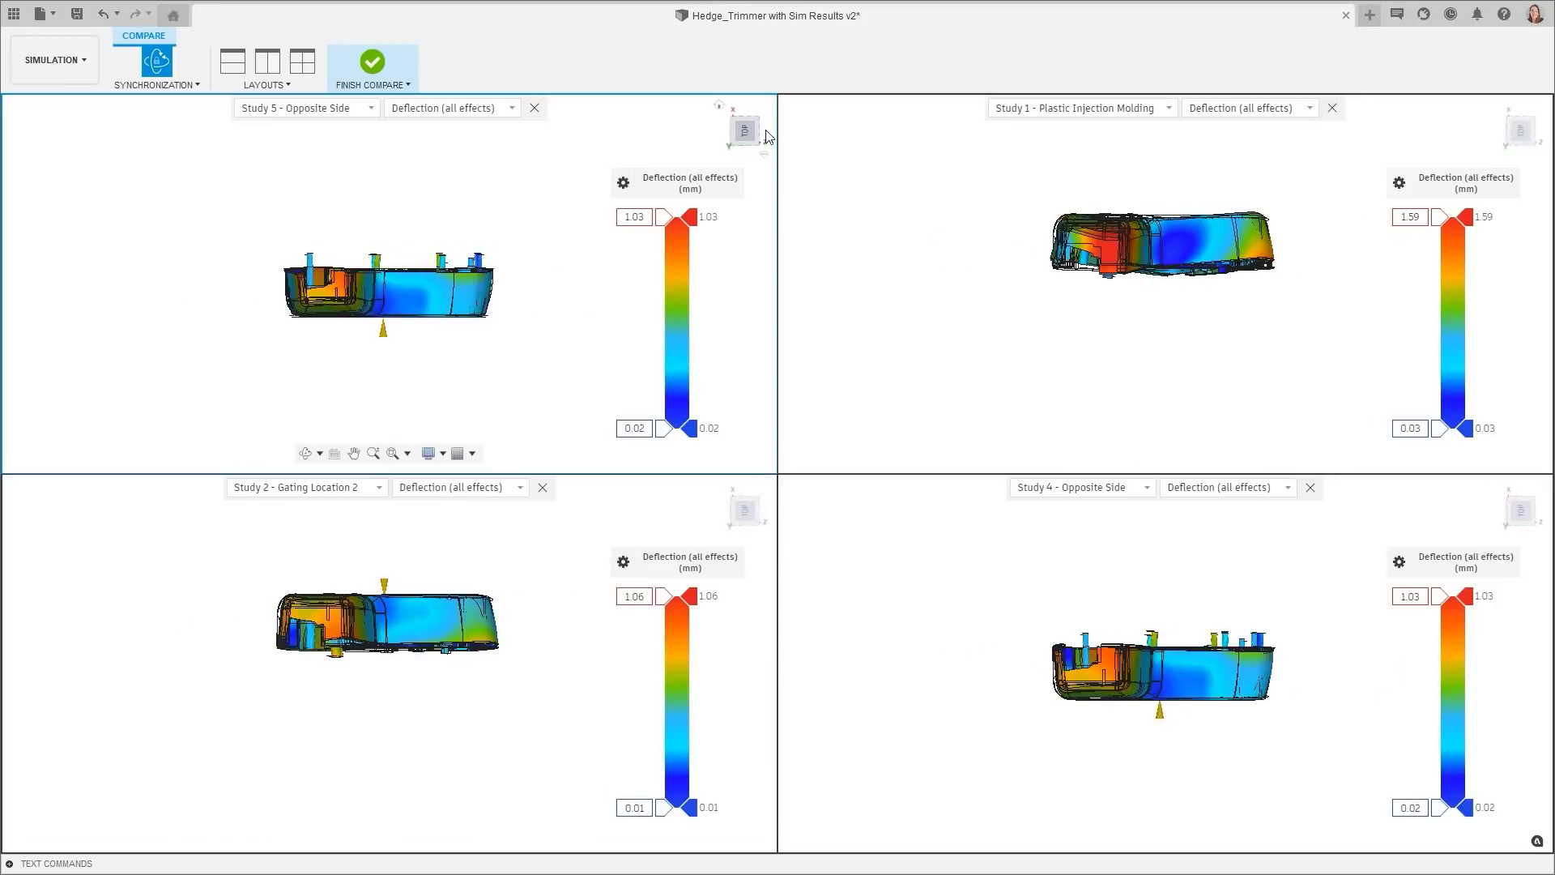
Step: Reduce the comparison to Study 5 and Study 2, inspect both from other angles, and exit the comparison and results
{"action": "left_click", "coordinate": [1332, 108]}
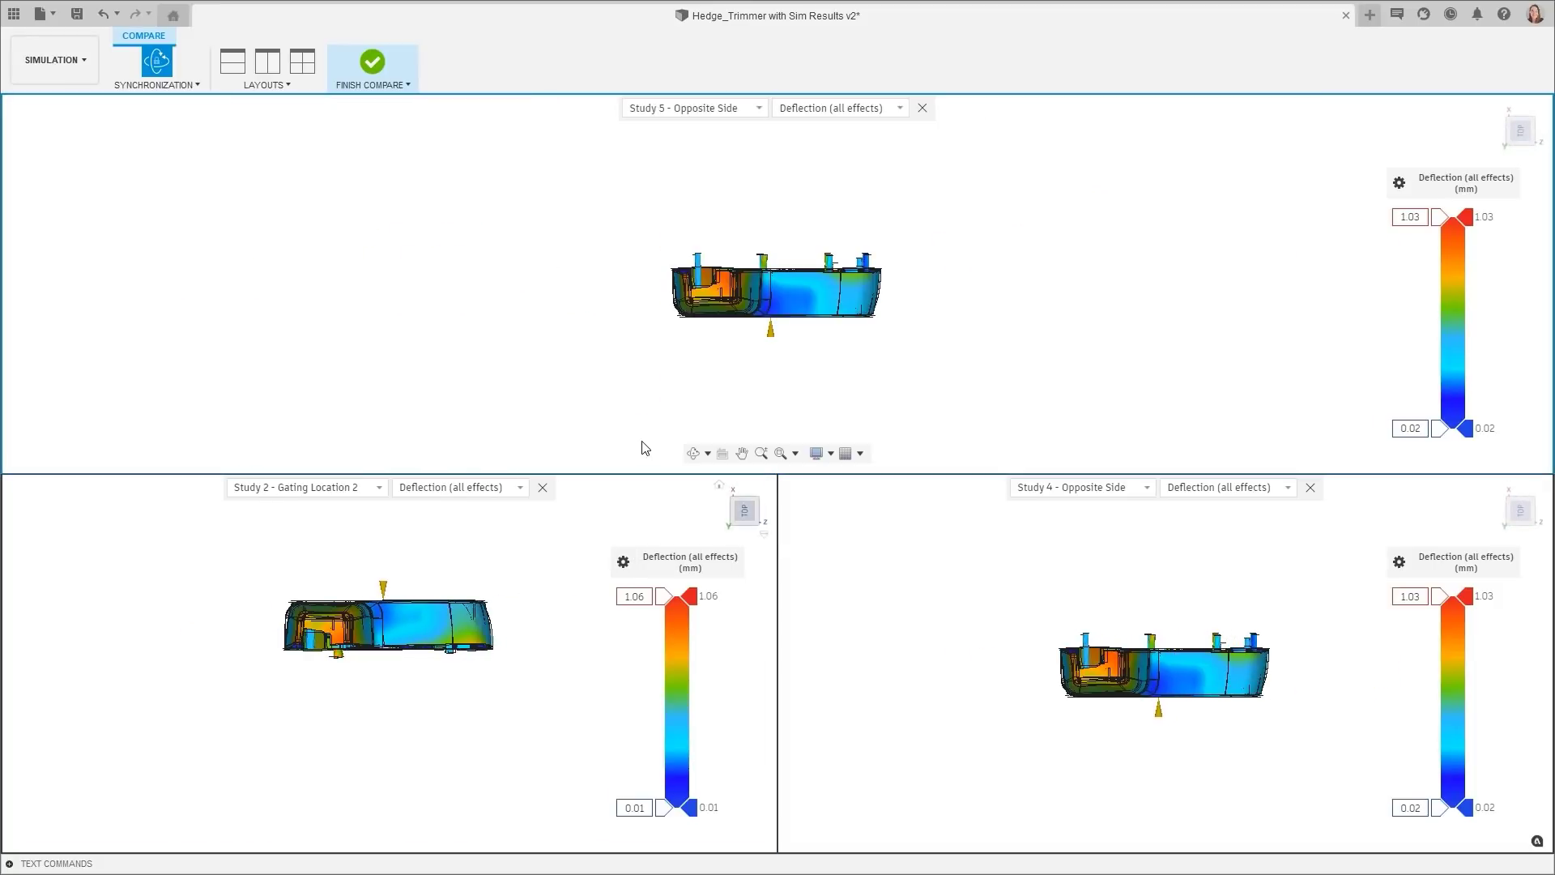
{"action": "middle_click_drag", "start_coordinate": [668, 375], "coordinate": [759, 231], "text": "shift"}
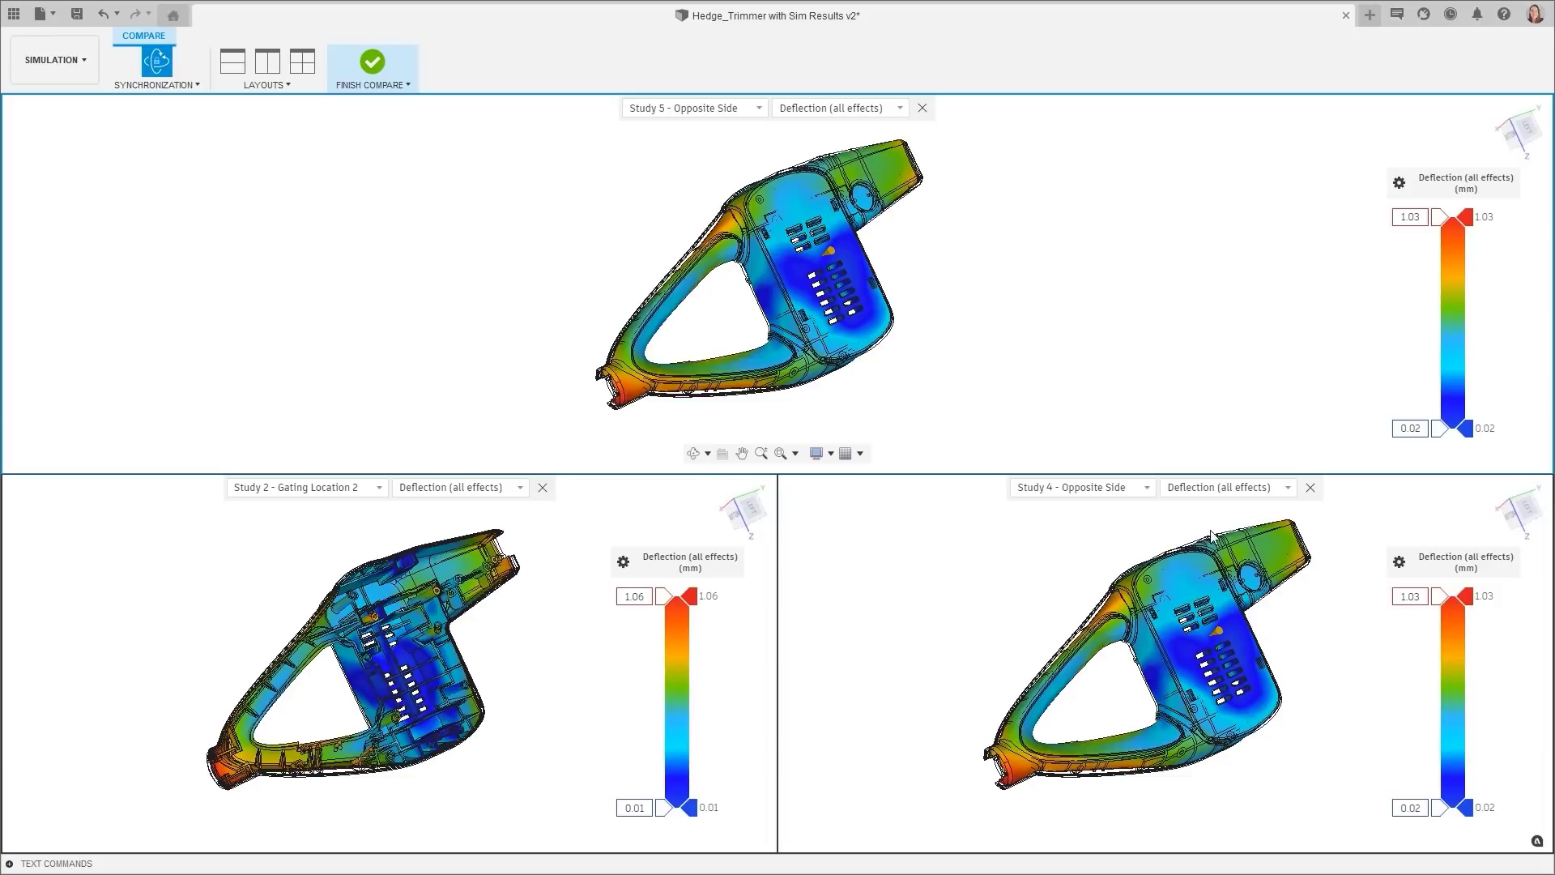
{"action": "left_click", "coordinate": [1311, 487]}
{"action": "middle_click_drag", "start_coordinate": [531, 391], "coordinate": [1053, 268], "text": "shift"}
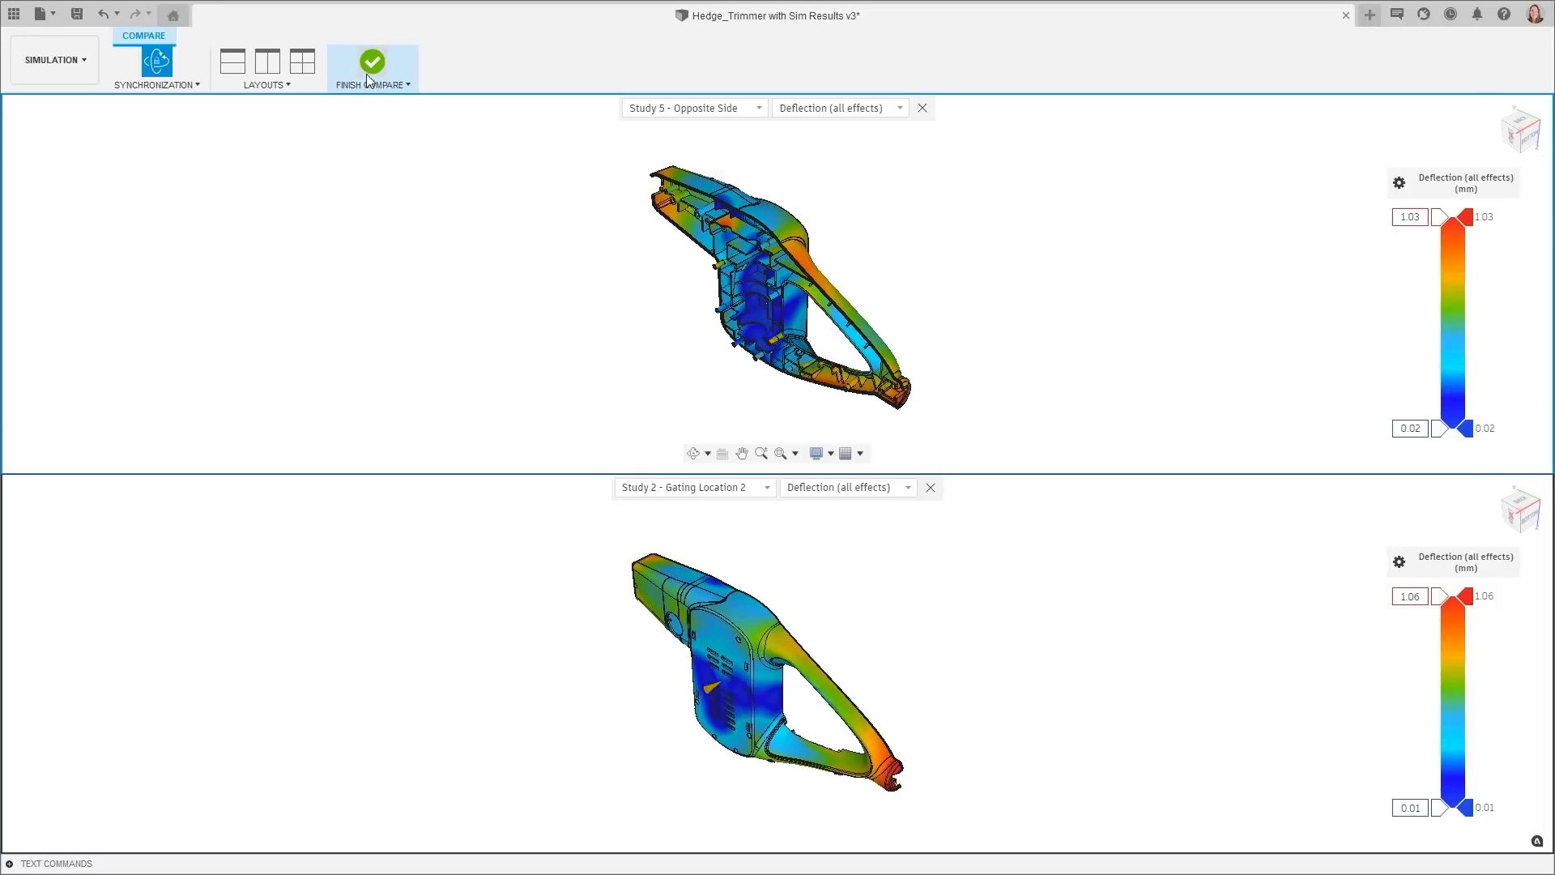
{"action": "left_click", "coordinate": [368, 70]}
{"action": "left_click", "coordinate": [454, 62]}
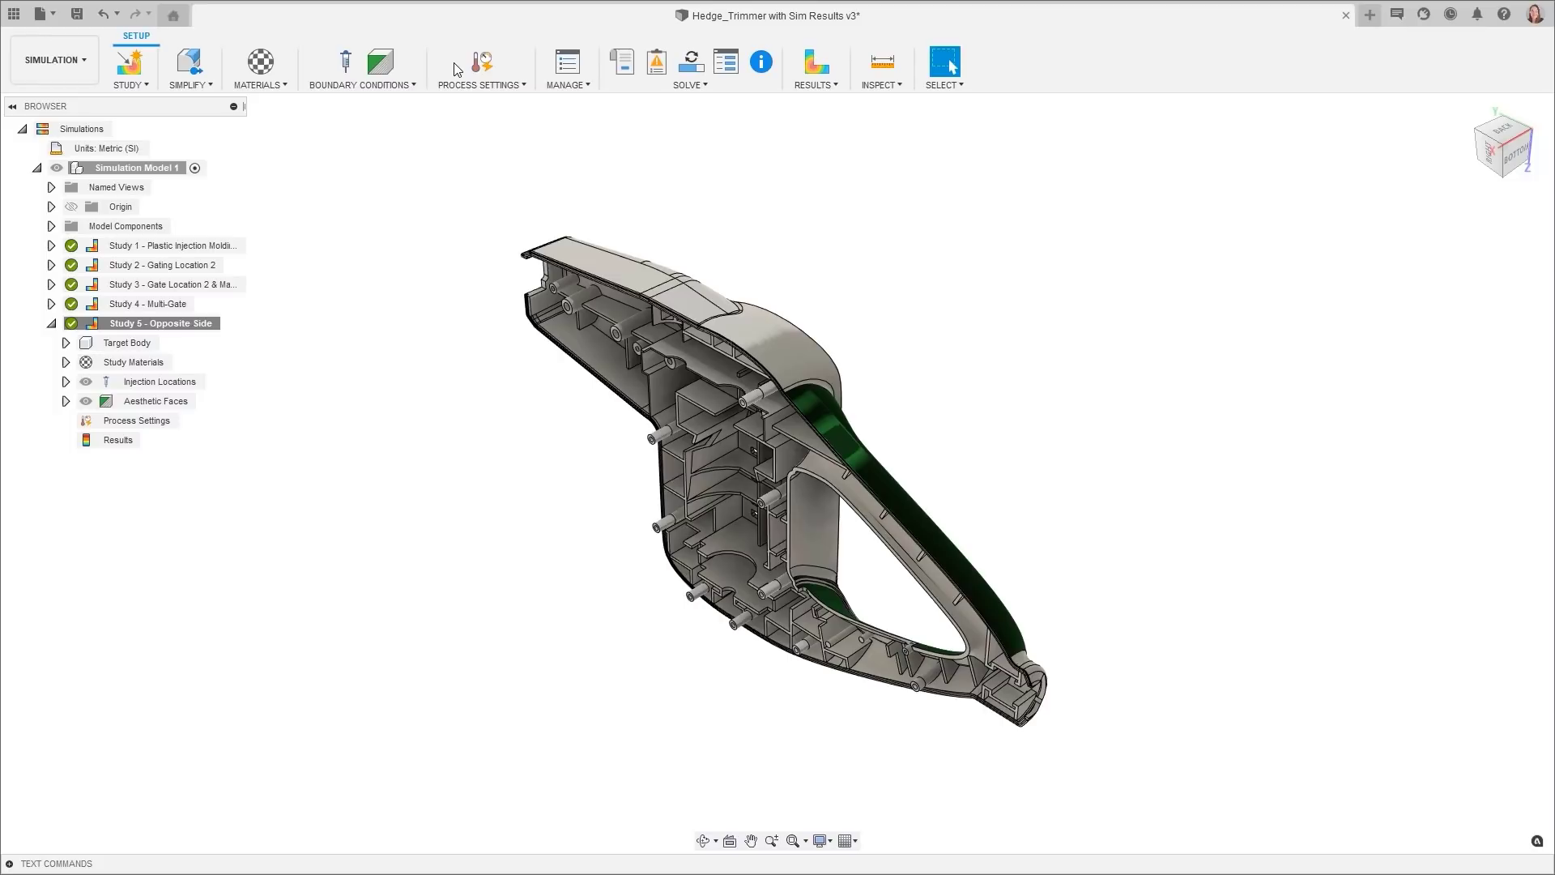
Step: Bring up the study materials library, show its Family name column and enlarge the dialog
{"action": "left_click", "coordinate": [260, 61]}
{"action": "left_click", "coordinate": [1164, 172]}
{"action": "left_click", "coordinate": [1024, 248]}
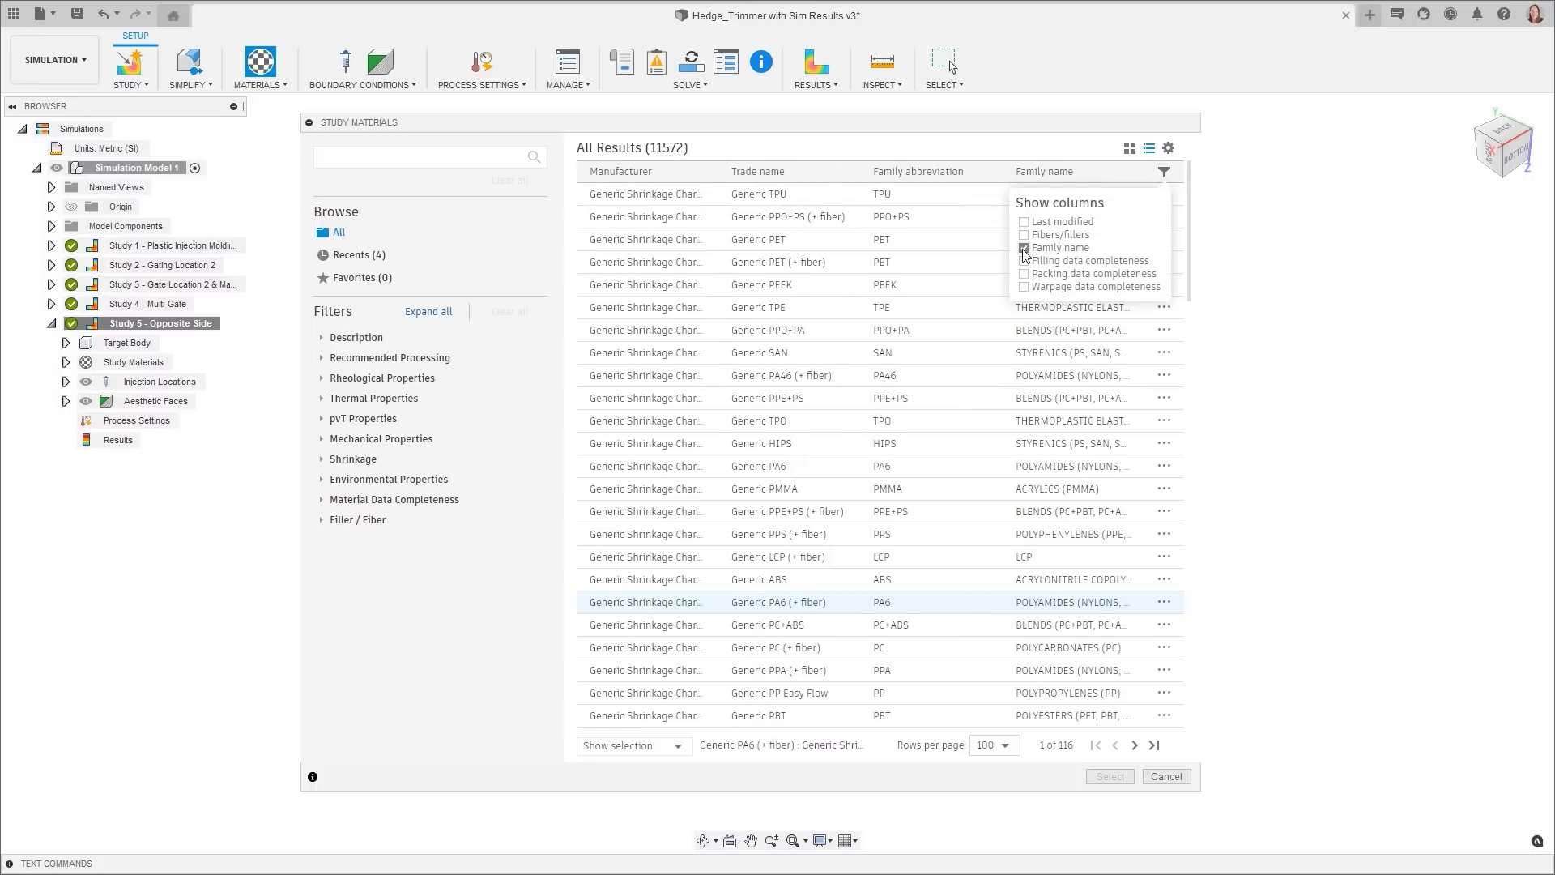
{"action": "left_click", "coordinate": [1165, 173]}
{"action": "left_click_drag", "start_coordinate": [1212, 790], "coordinate": [1292, 801]}
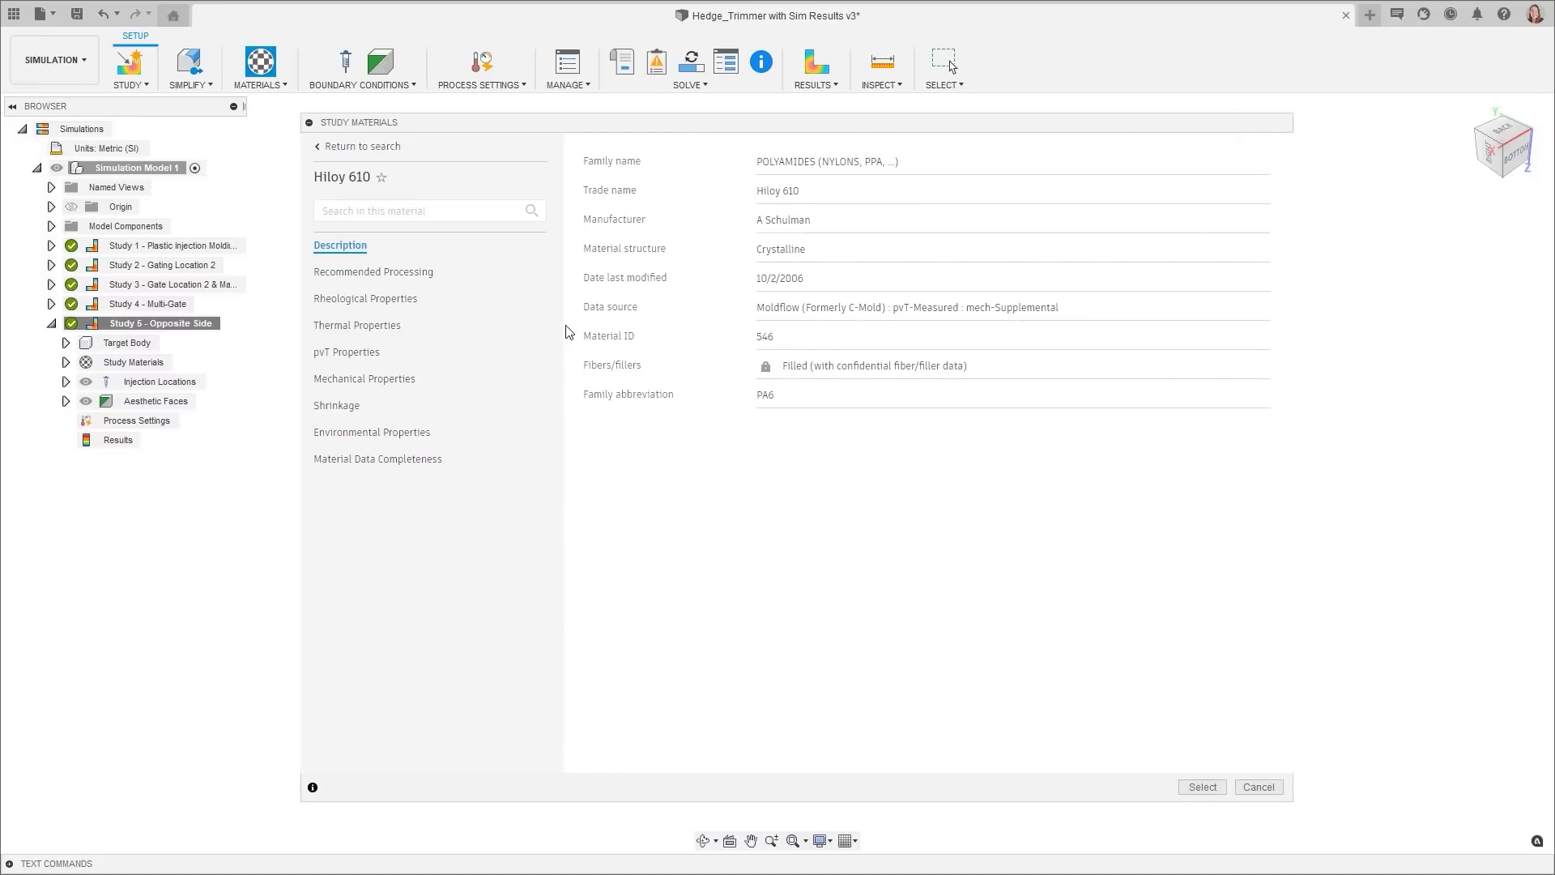
Step: Examine the pvT, mechanical and environmental properties of the Hiloy 610 material
{"action": "left_click", "coordinate": [361, 357]}
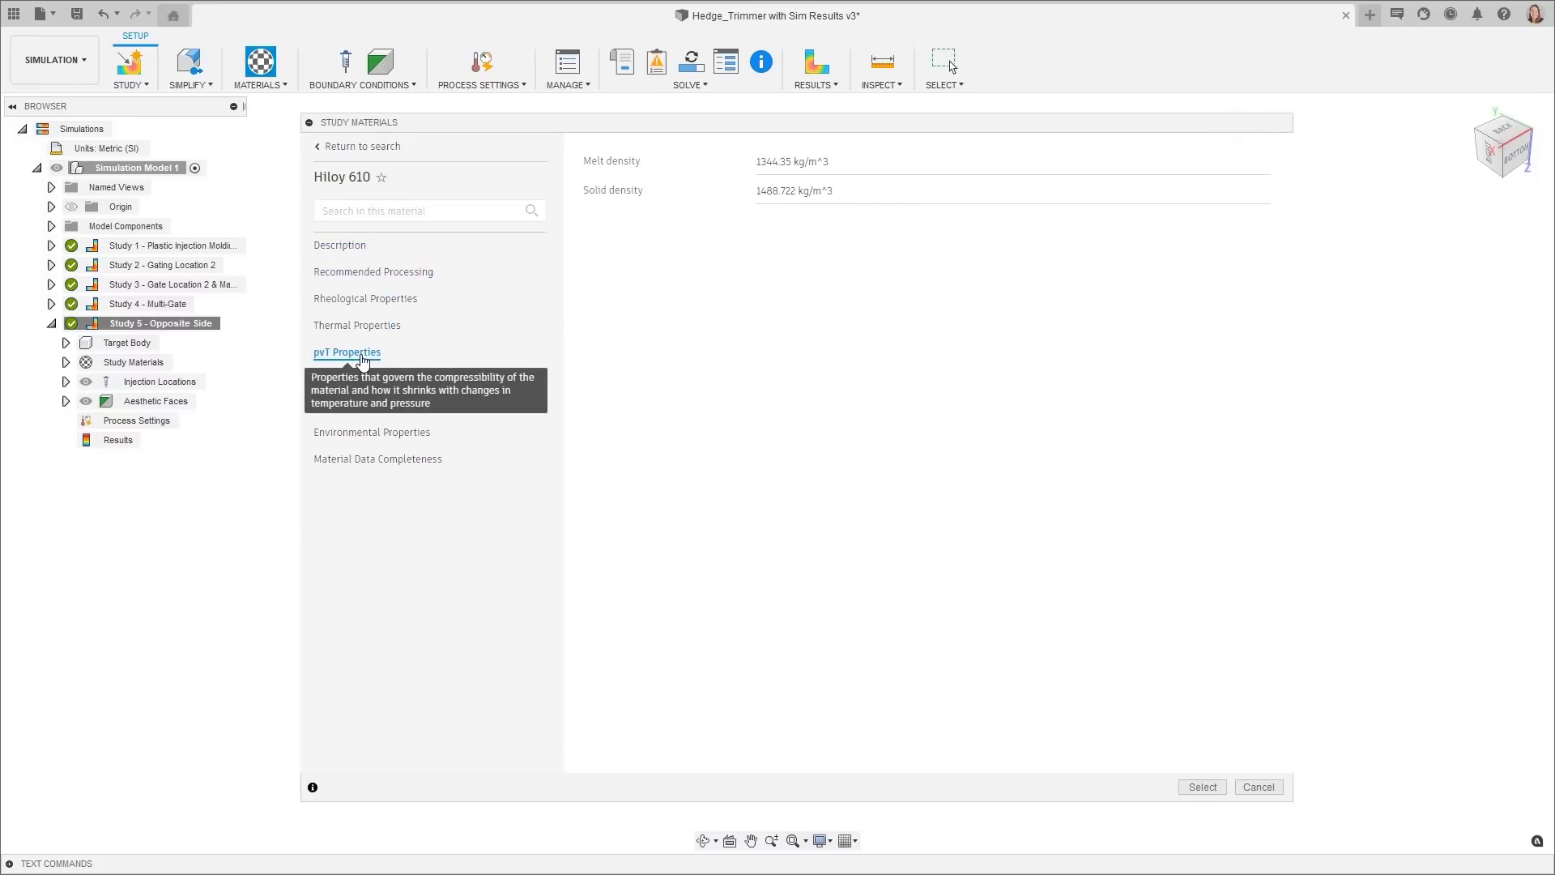
{"action": "left_click", "coordinate": [359, 379]}
{"action": "left_click", "coordinate": [357, 433]}
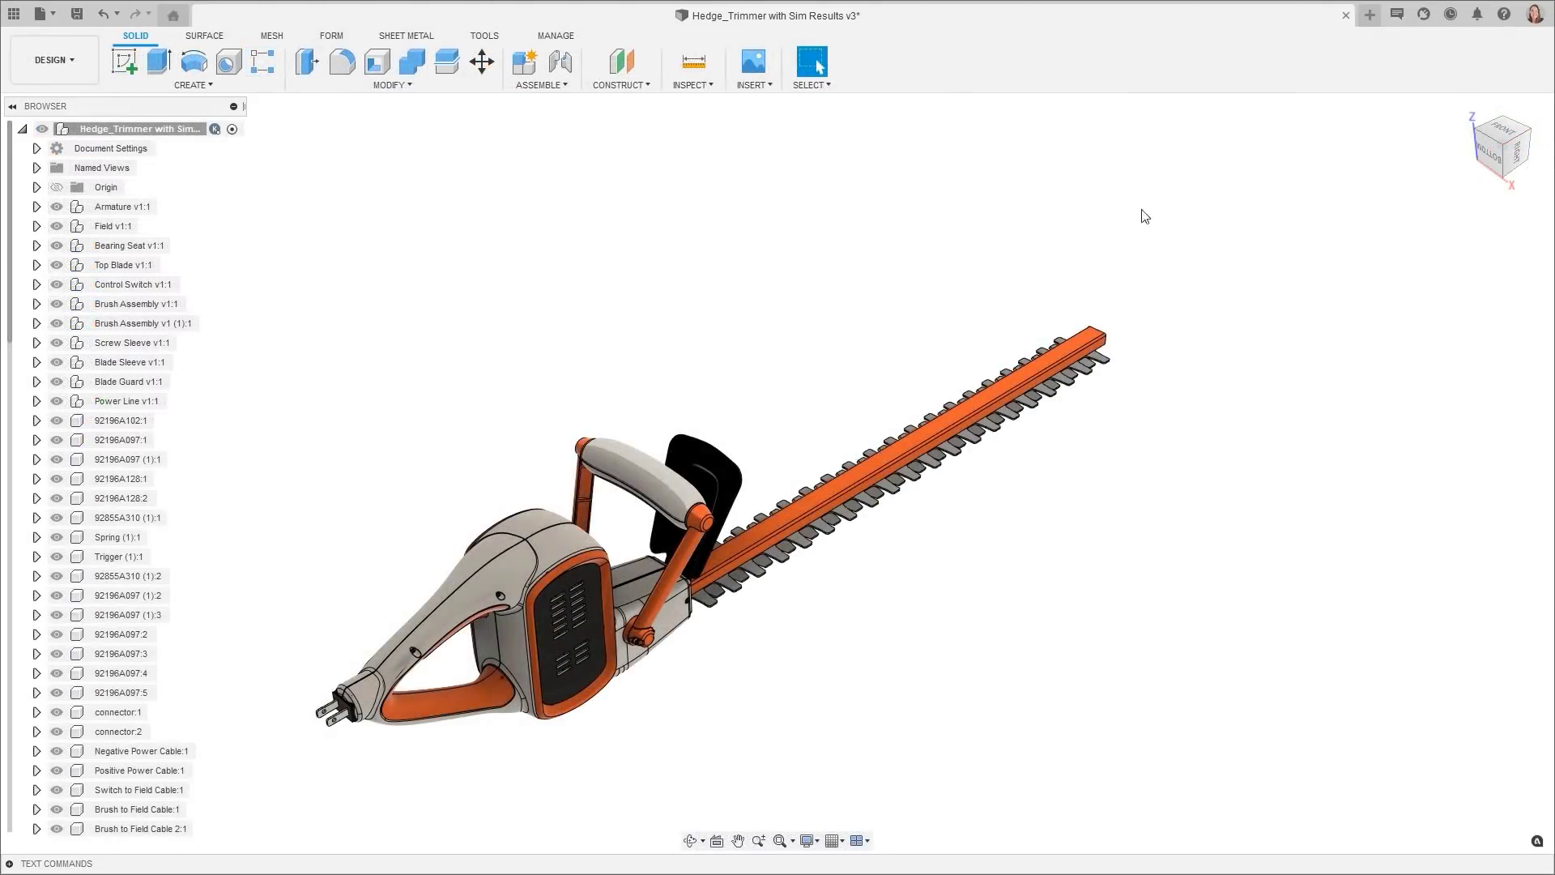
Step: Visit the Fusion 360 Feedback Hub forum from the community help links and look through its page
{"action": "left_click", "coordinate": [1509, 18]}
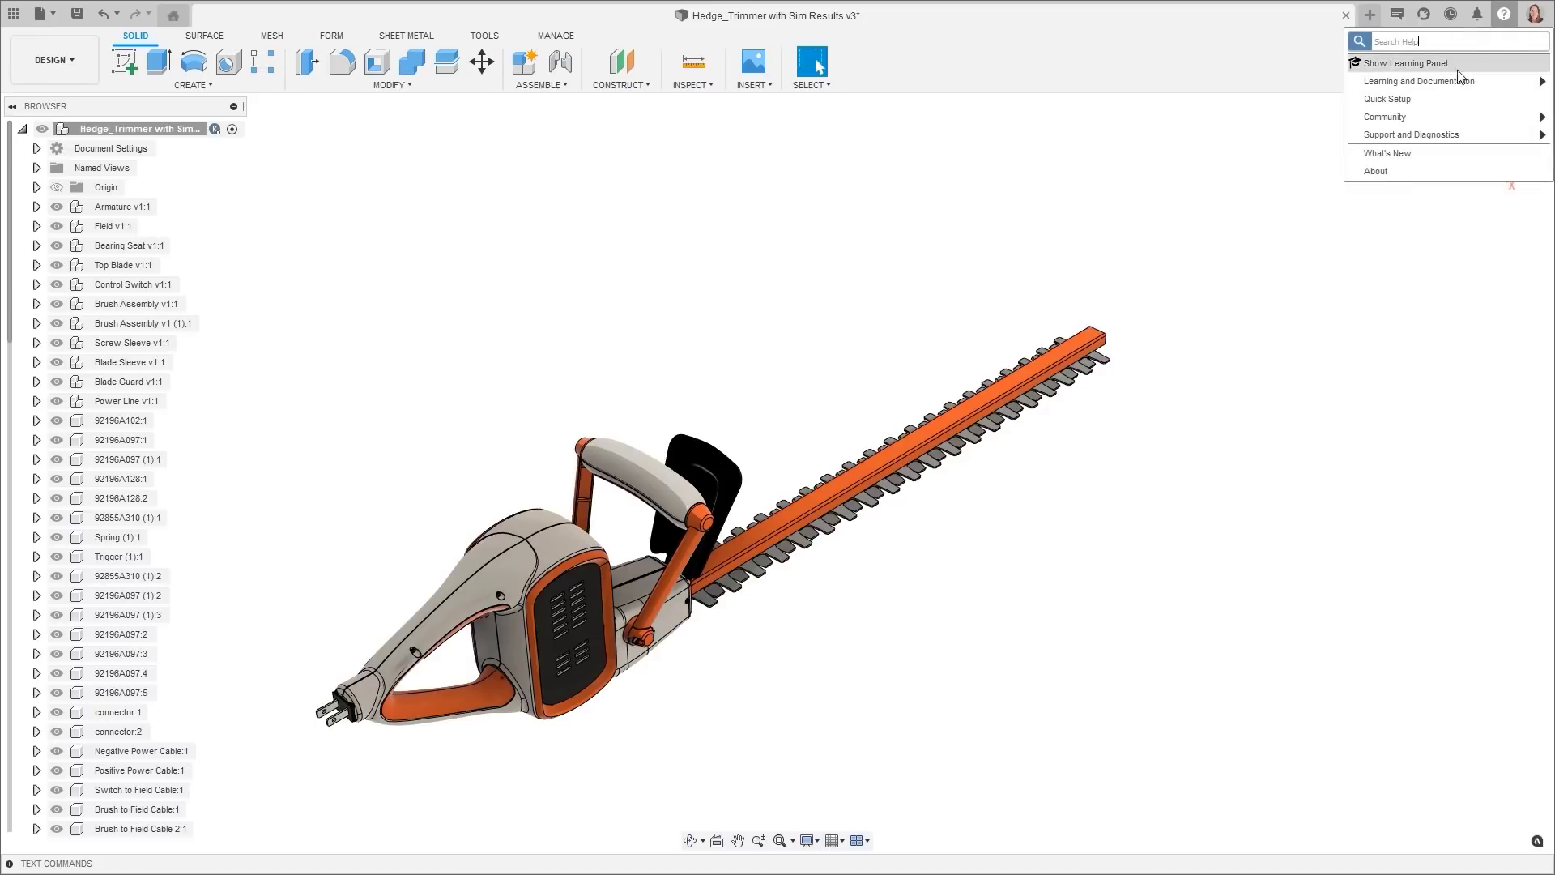
{"action": "mouse_move", "coordinate": [1413, 119]}
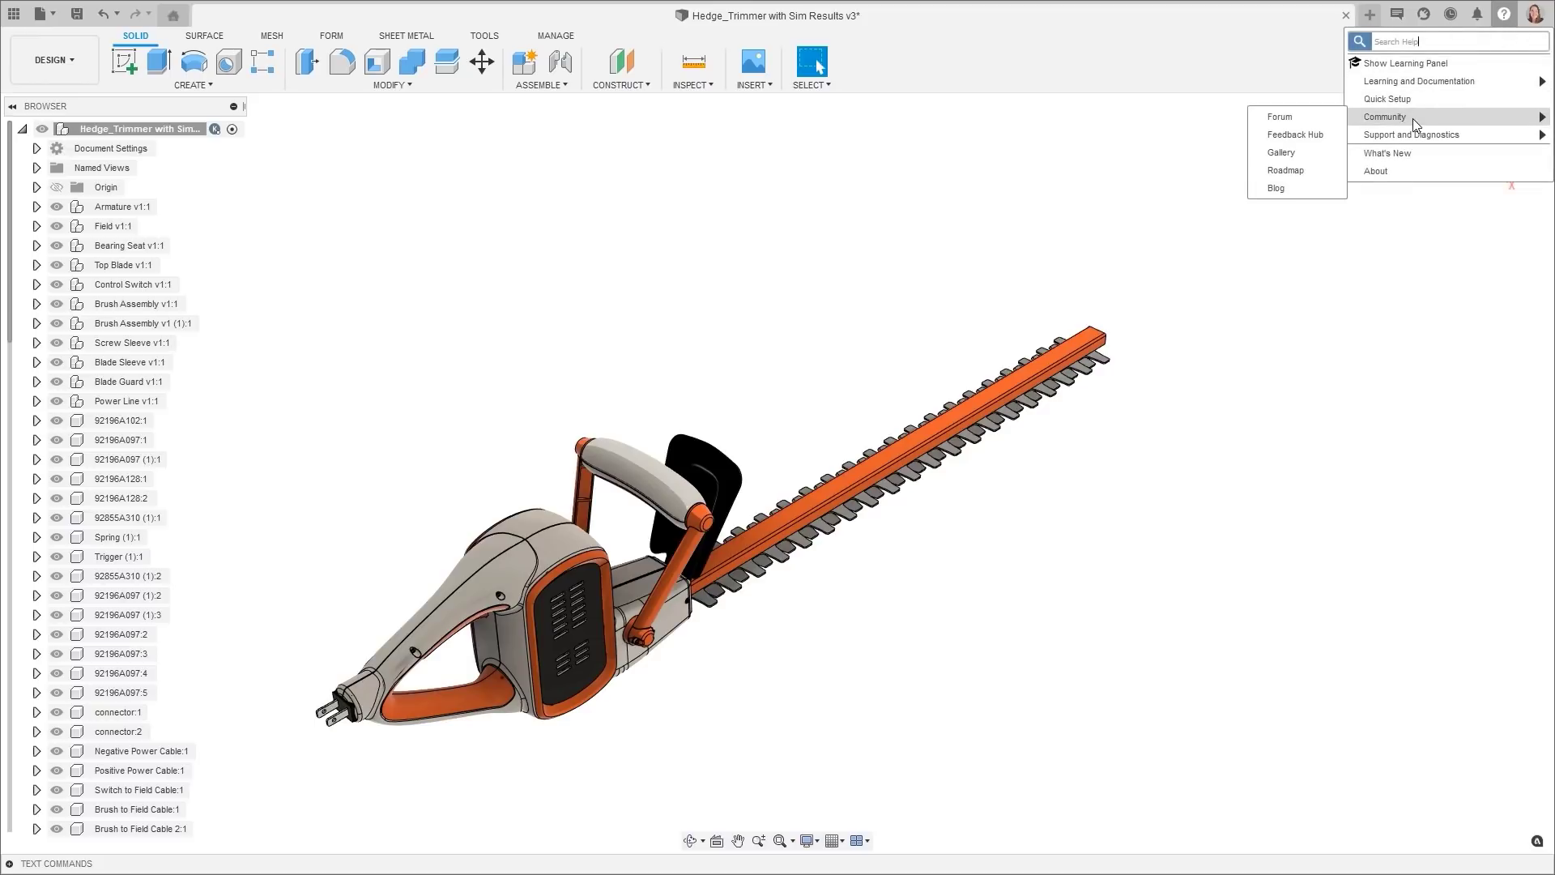
{"action": "left_click", "coordinate": [1329, 134]}
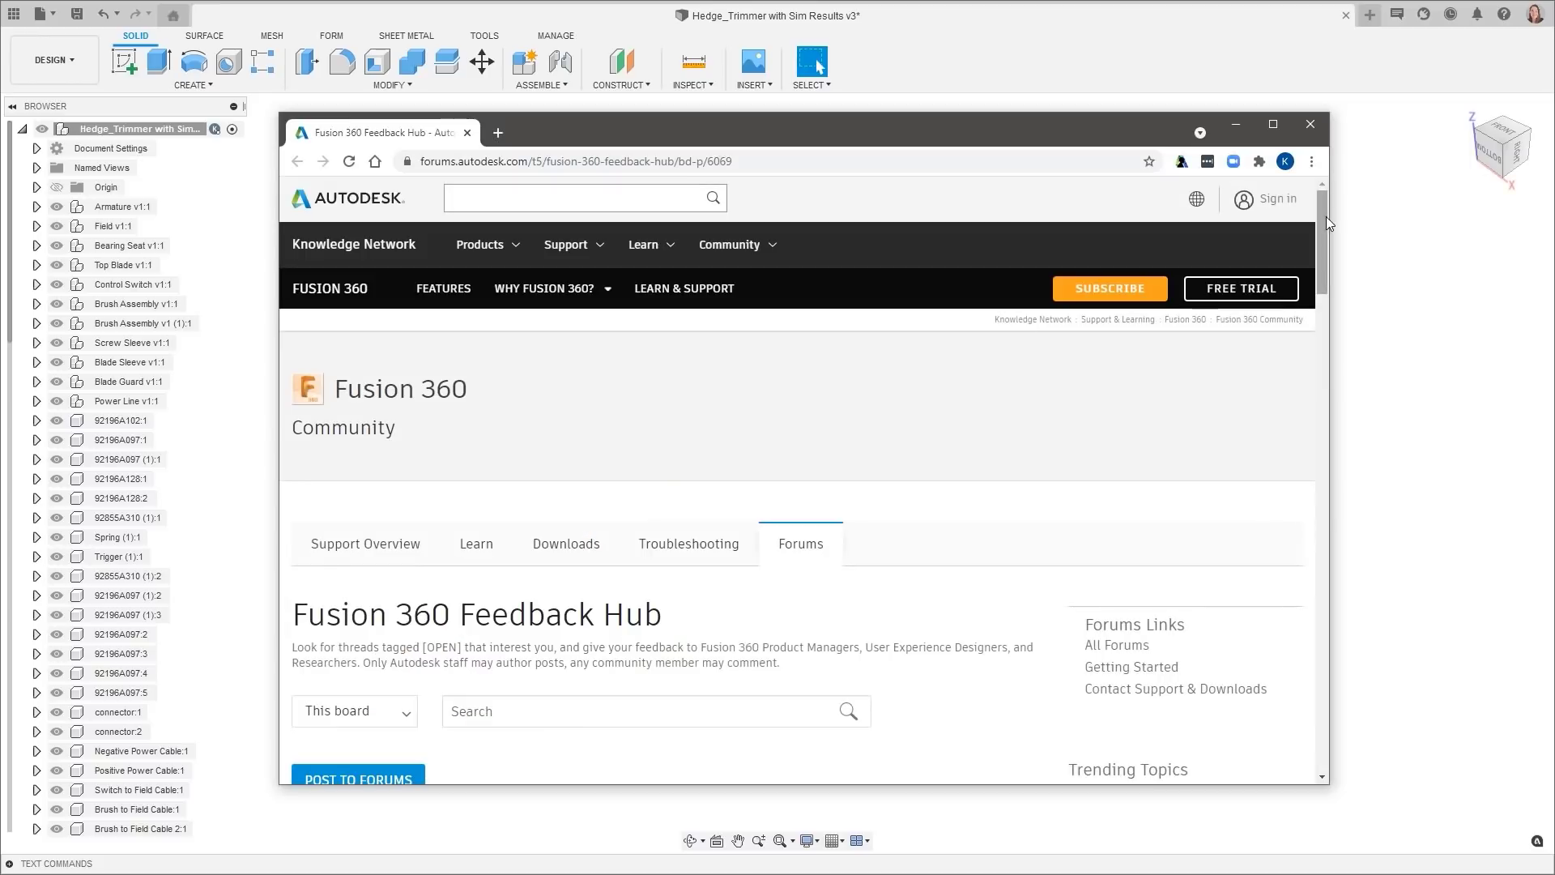
{"action": "left_click_drag", "start_coordinate": [1325, 226], "coordinate": [1327, 309]}
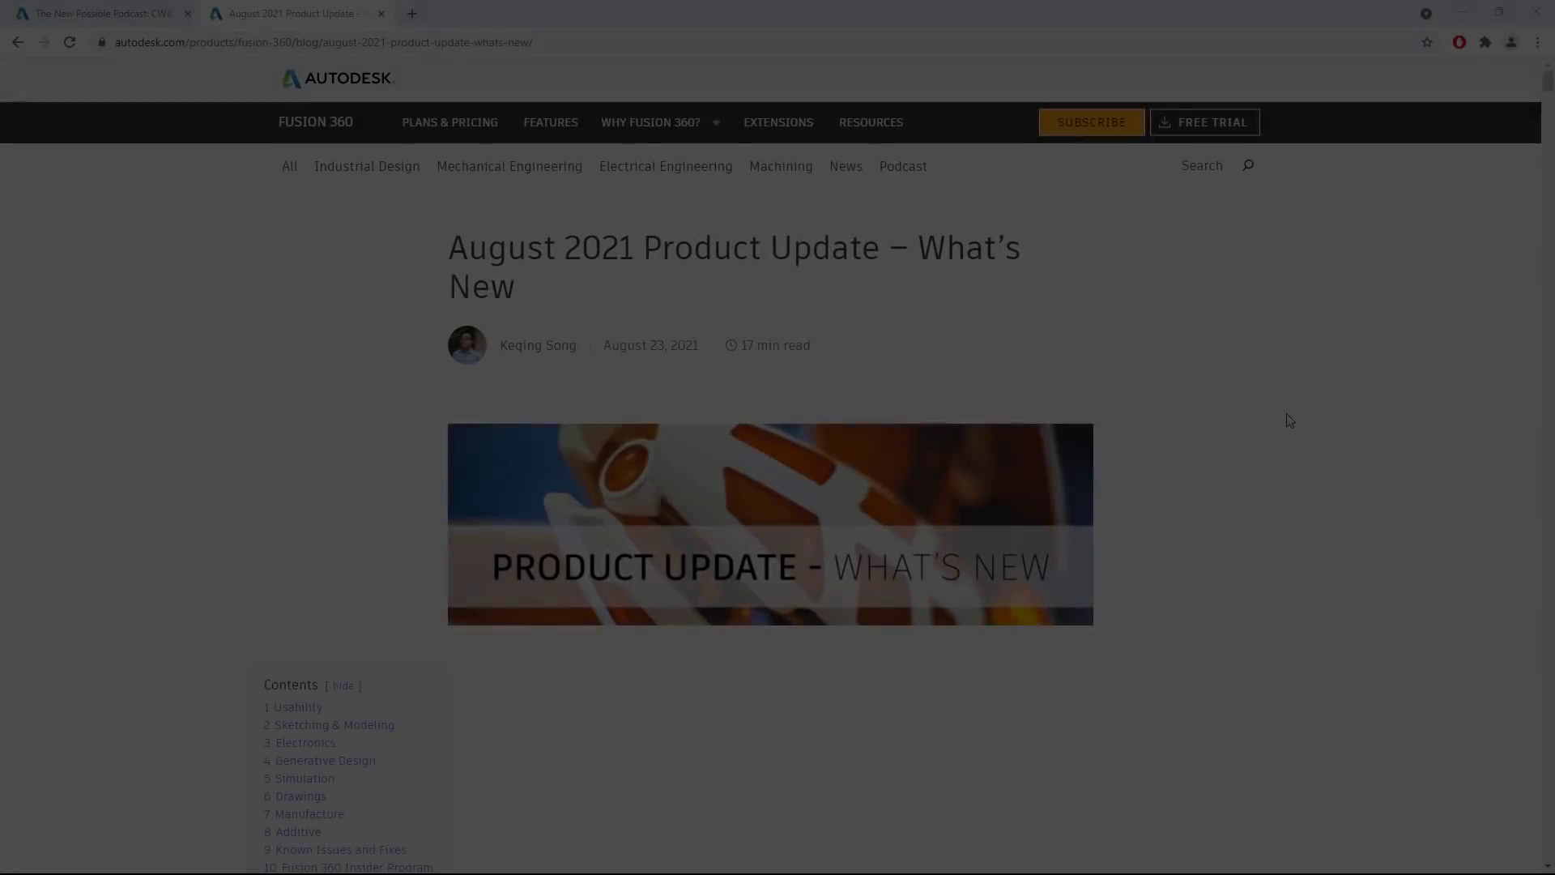
Step: Read through the August 2021 Product Update – What's New blog post, including its Electronics section
{"action": "scroll", "coordinate": [1347, 392], "scroll_direction": "down", "scroll_amount": 1}
{"action": "scroll", "coordinate": [1347, 393], "scroll_direction": "down", "scroll_amount": 7}
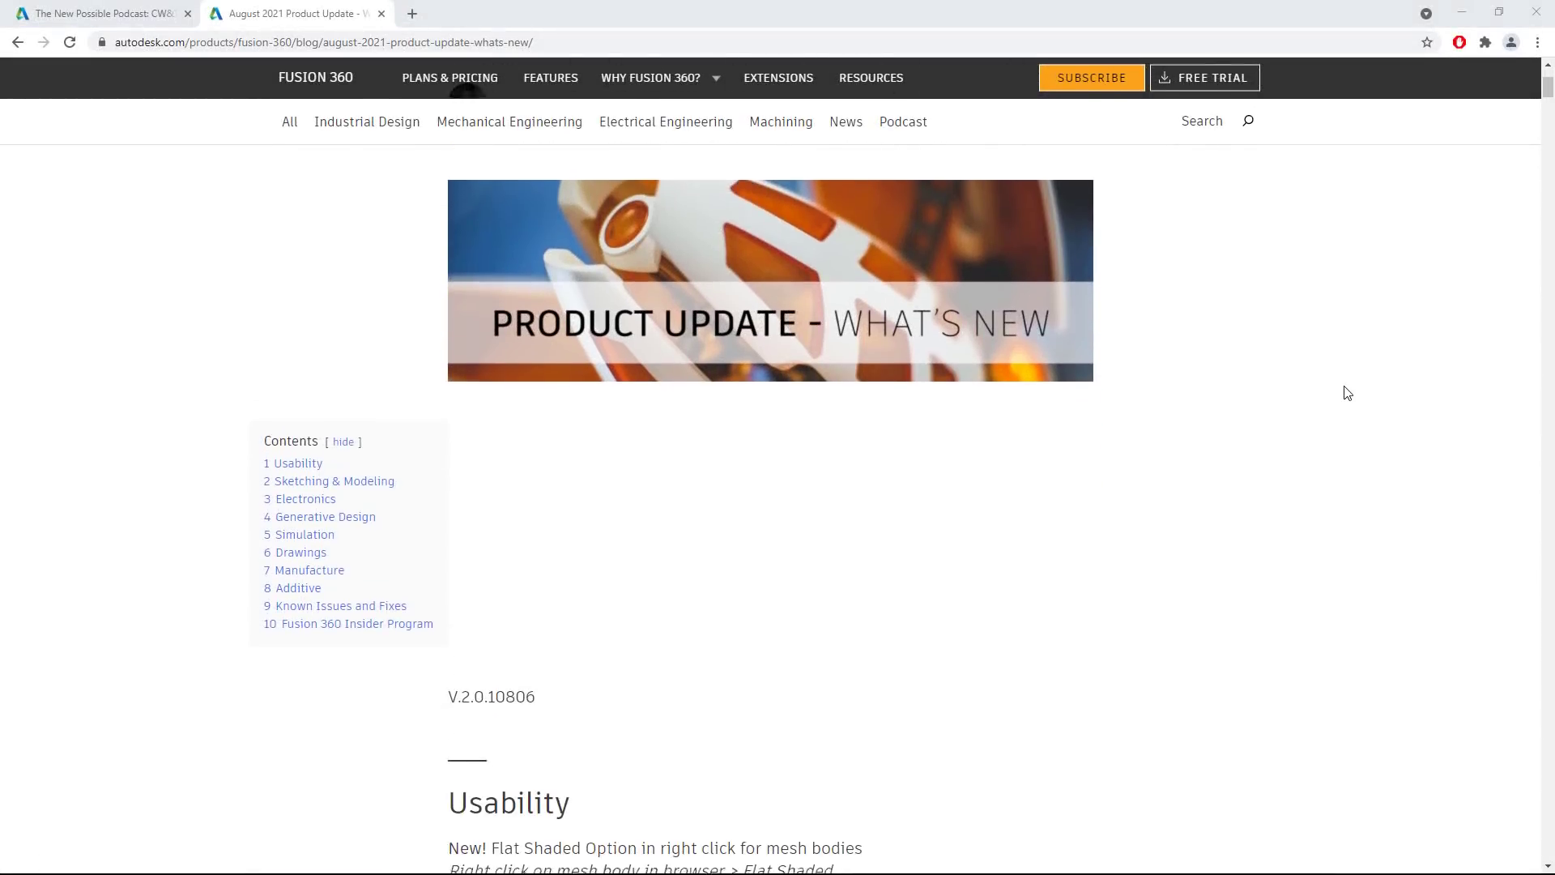
{"action": "scroll", "coordinate": [1347, 393], "scroll_direction": "down", "scroll_amount": 7}
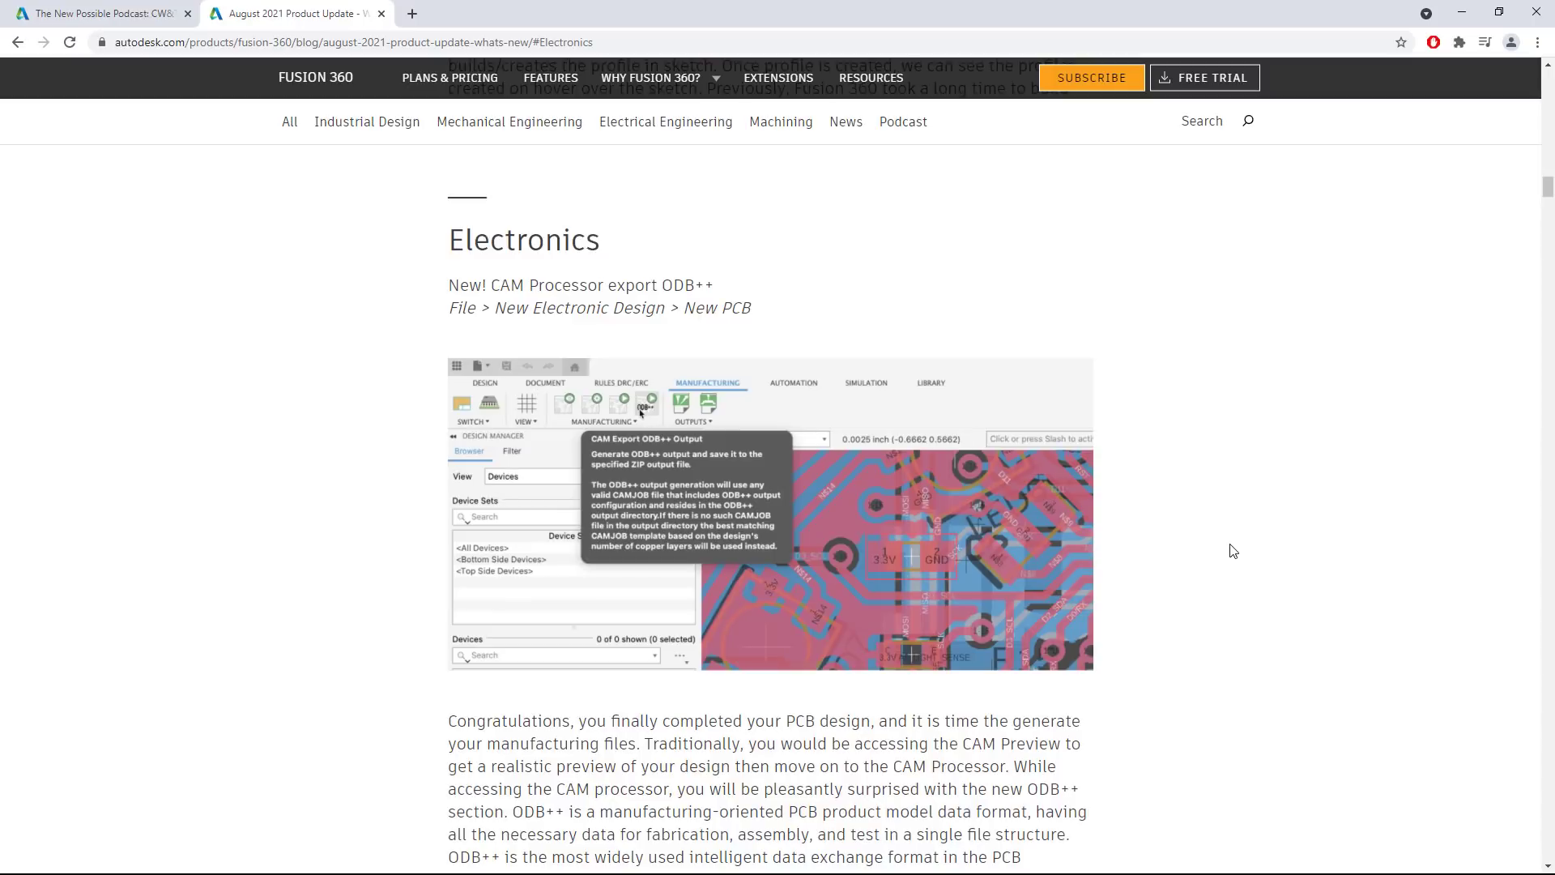
{"action": "scroll", "coordinate": [1232, 552], "scroll_direction": "down", "scroll_amount": 9}
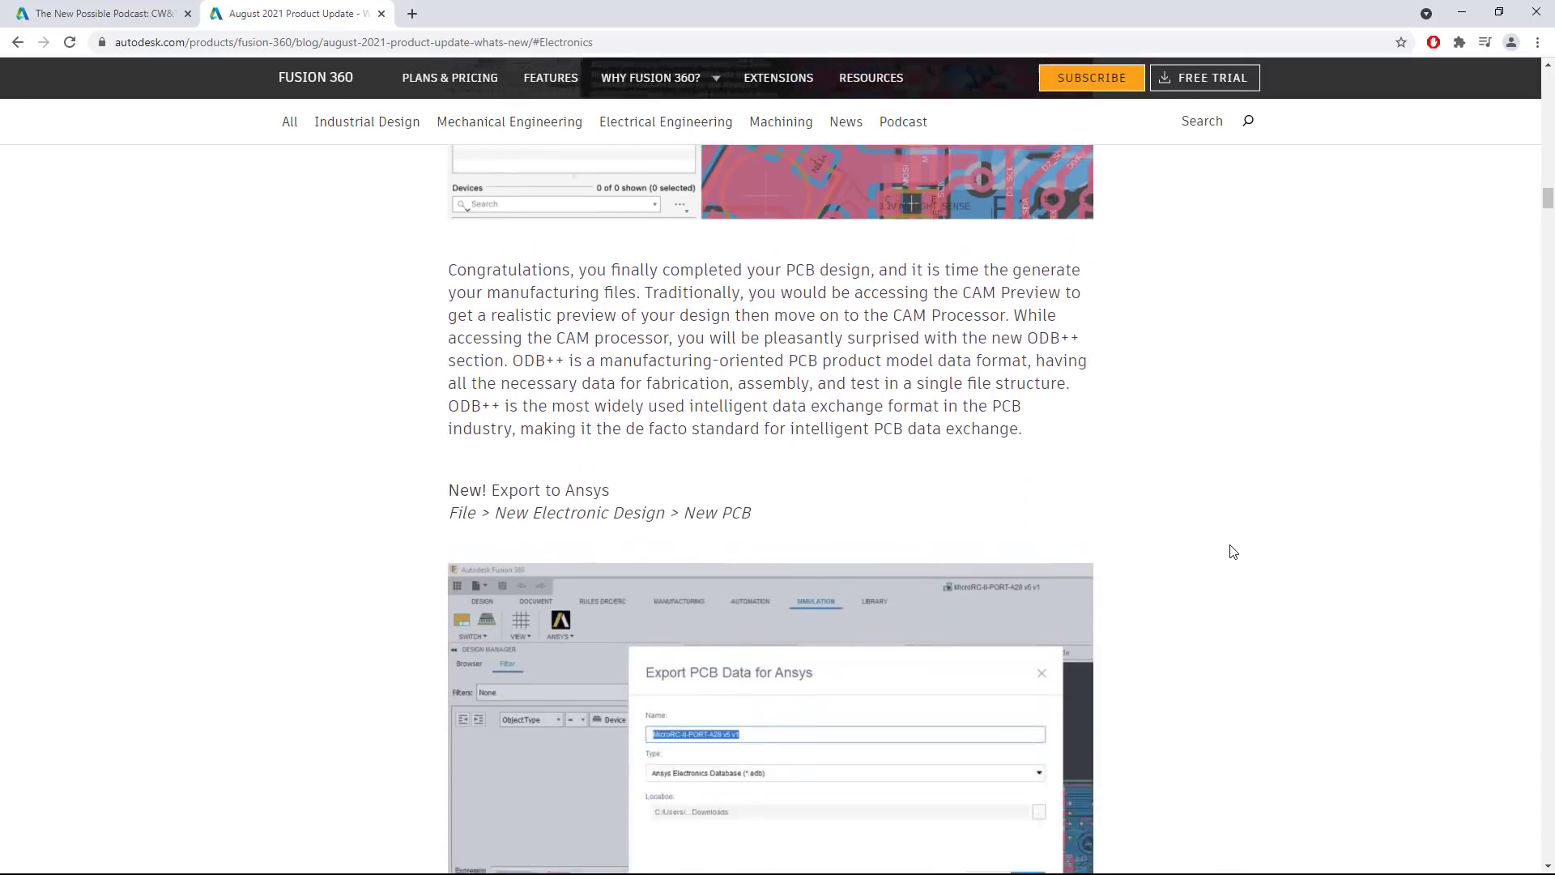
{"action": "scroll", "coordinate": [1232, 551], "scroll_direction": "down", "scroll_amount": 7}
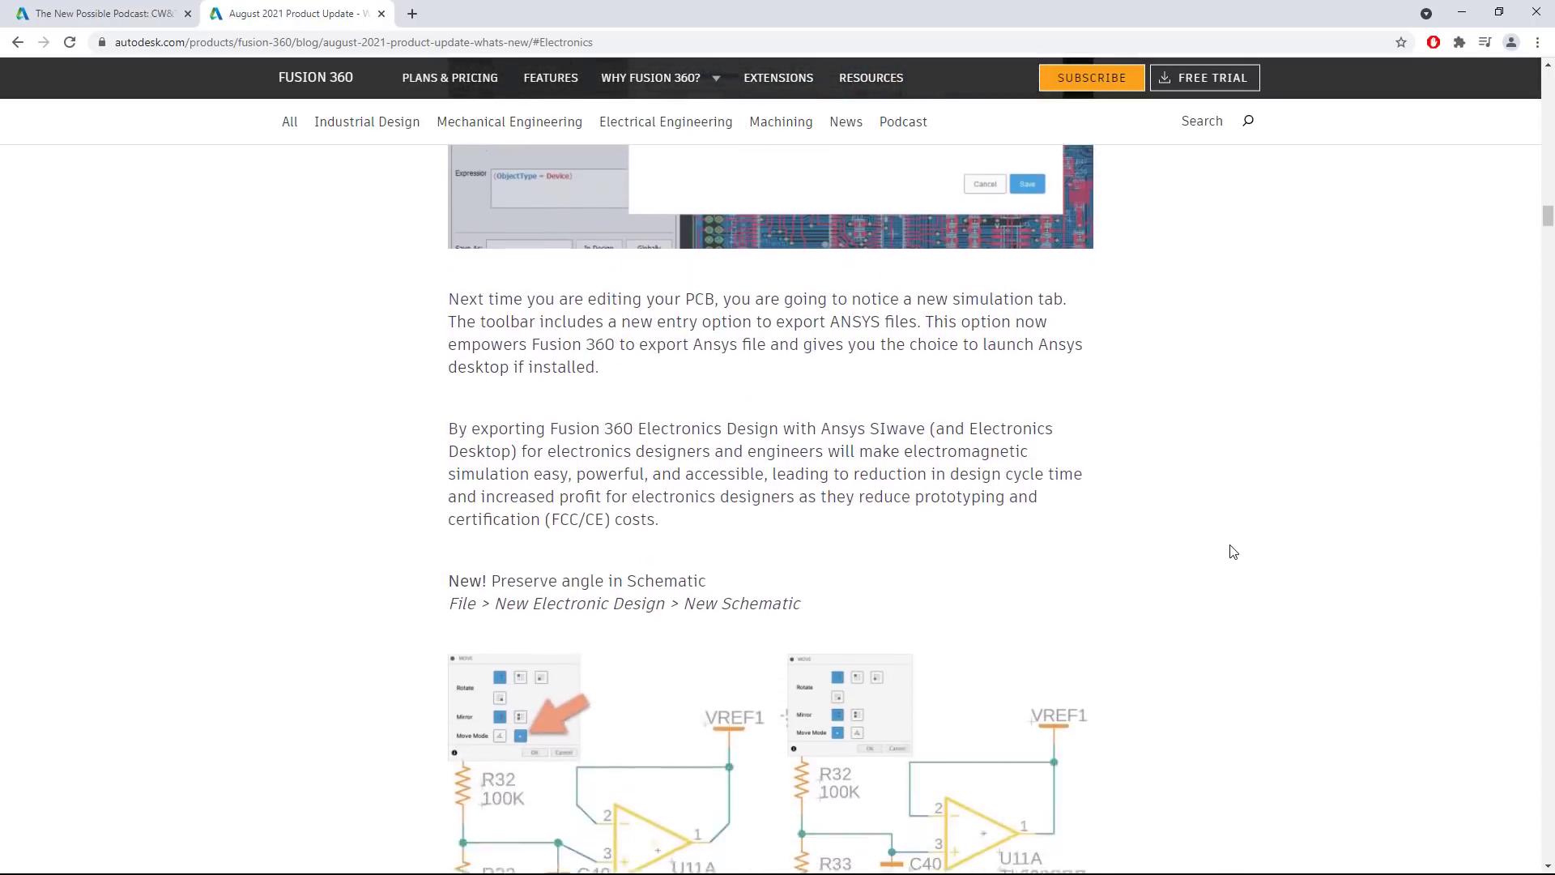
{"action": "scroll", "coordinate": [1233, 552], "scroll_direction": "down", "scroll_amount": 11}
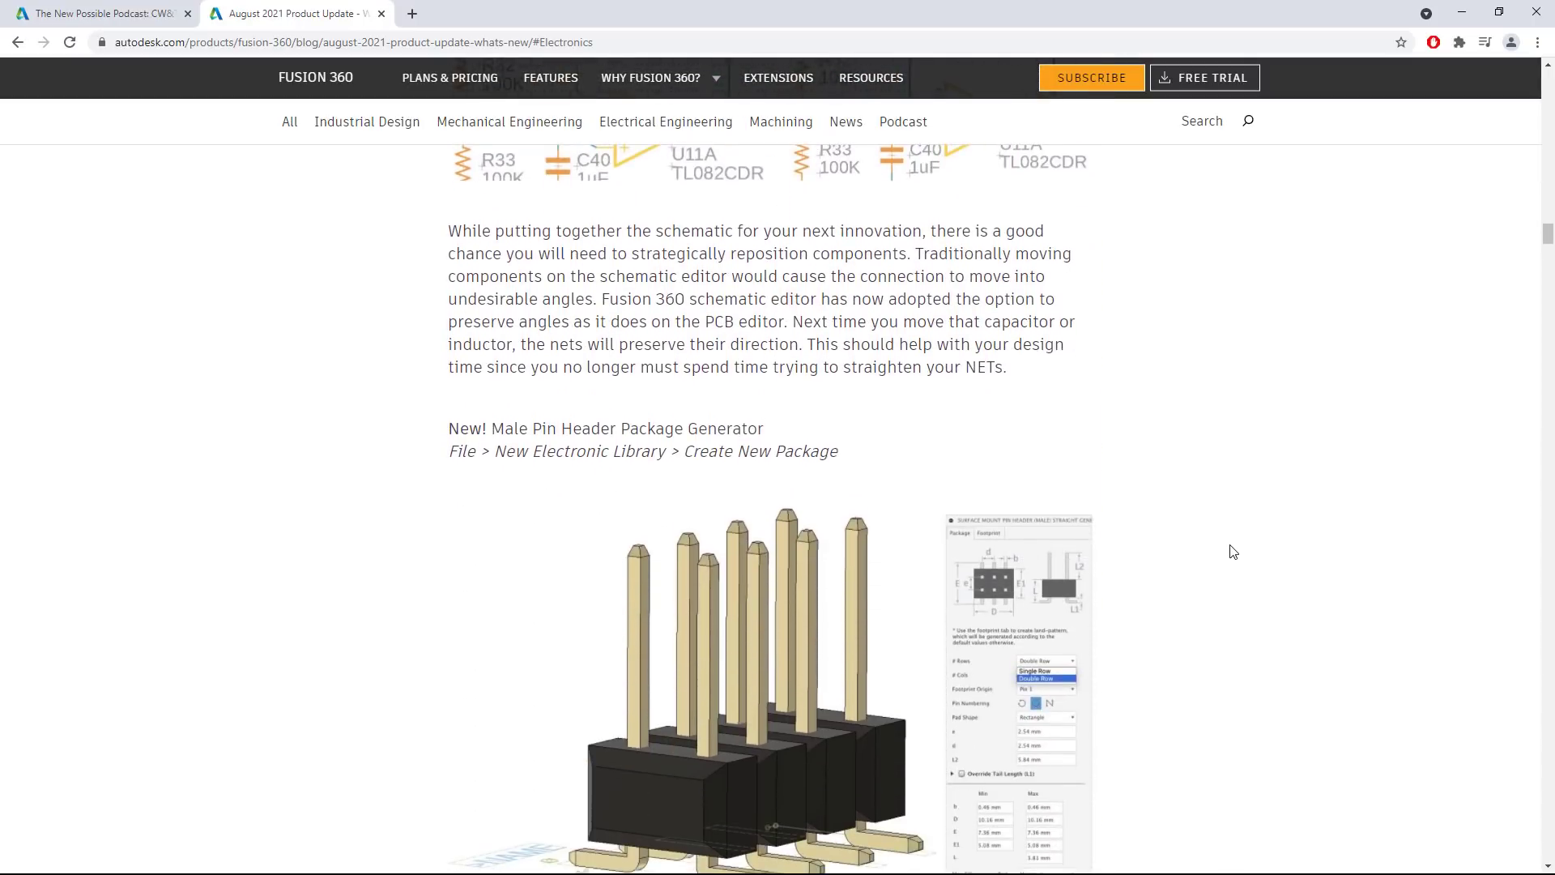
Step: Read the Electronics entries on the Male Pin Header Package Generator and the 2D PCB Grid option for editing 3D models
{"action": "scroll", "coordinate": [1232, 552], "scroll_direction": "down", "scroll_amount": 11}
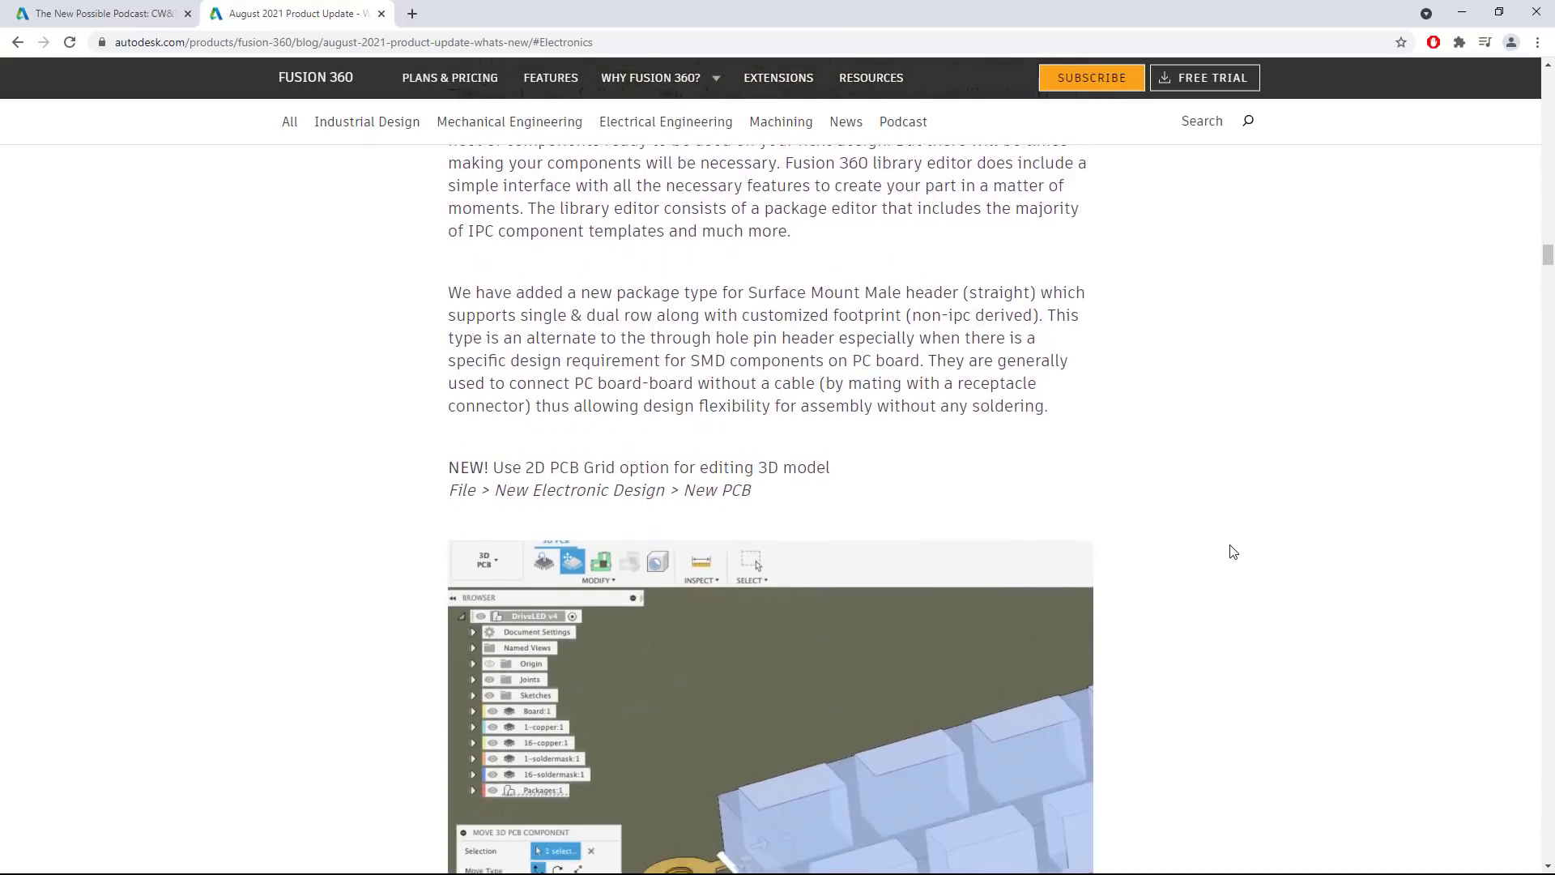
{"action": "scroll", "coordinate": [1233, 551], "scroll_direction": "down", "scroll_amount": 4}
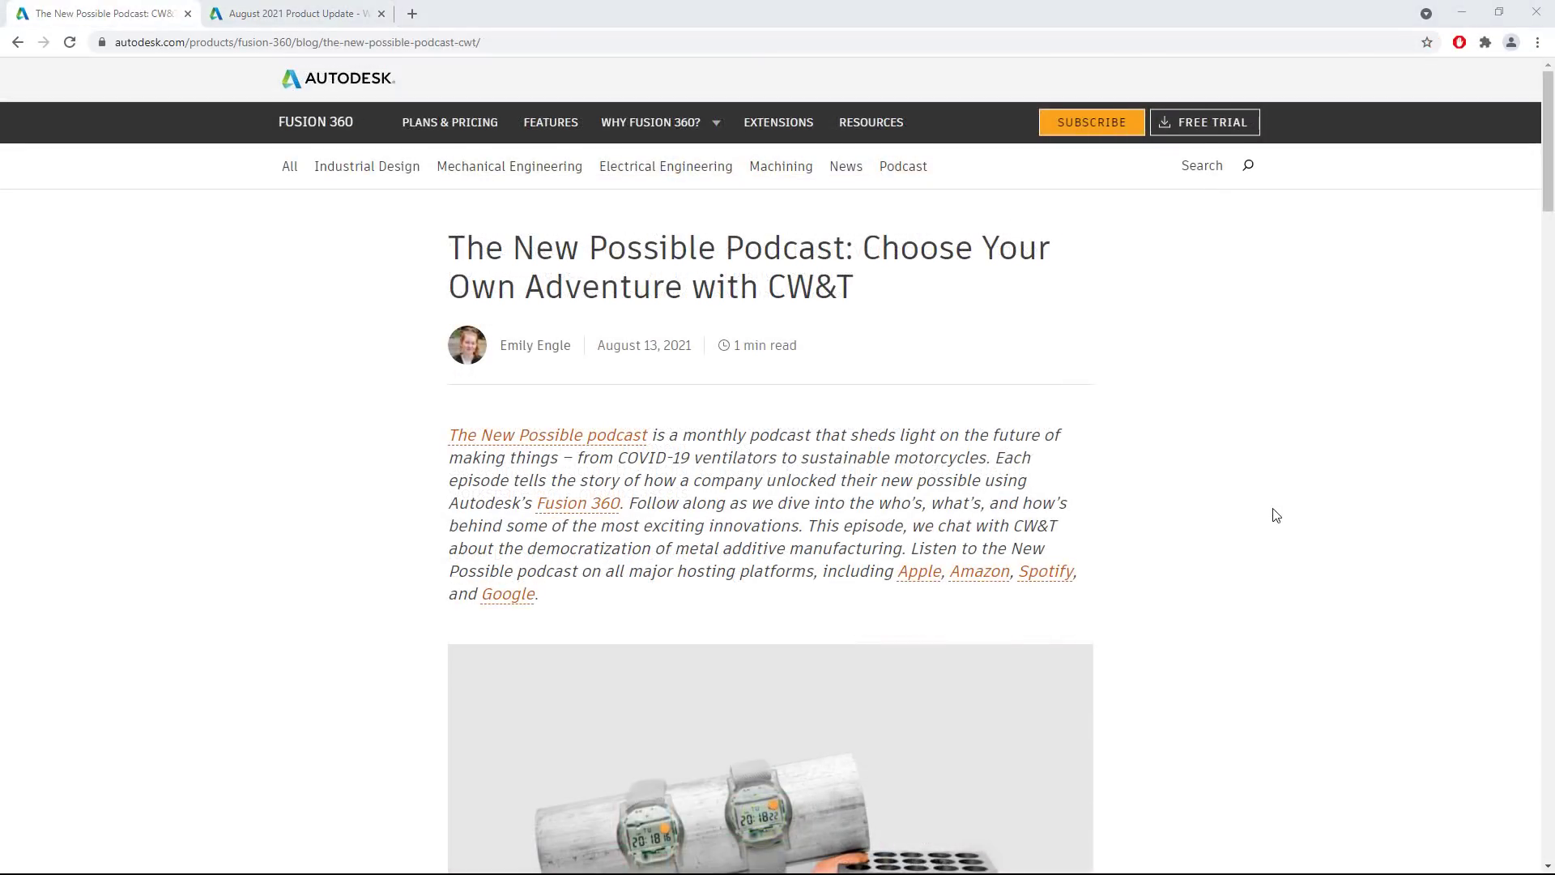
Step: In The New Possible Podcast blog post, briefly play the Choose Your Own Adventure With CW&T episode and pause it
{"action": "scroll", "coordinate": [1277, 515], "scroll_direction": "down", "scroll_amount": 6}
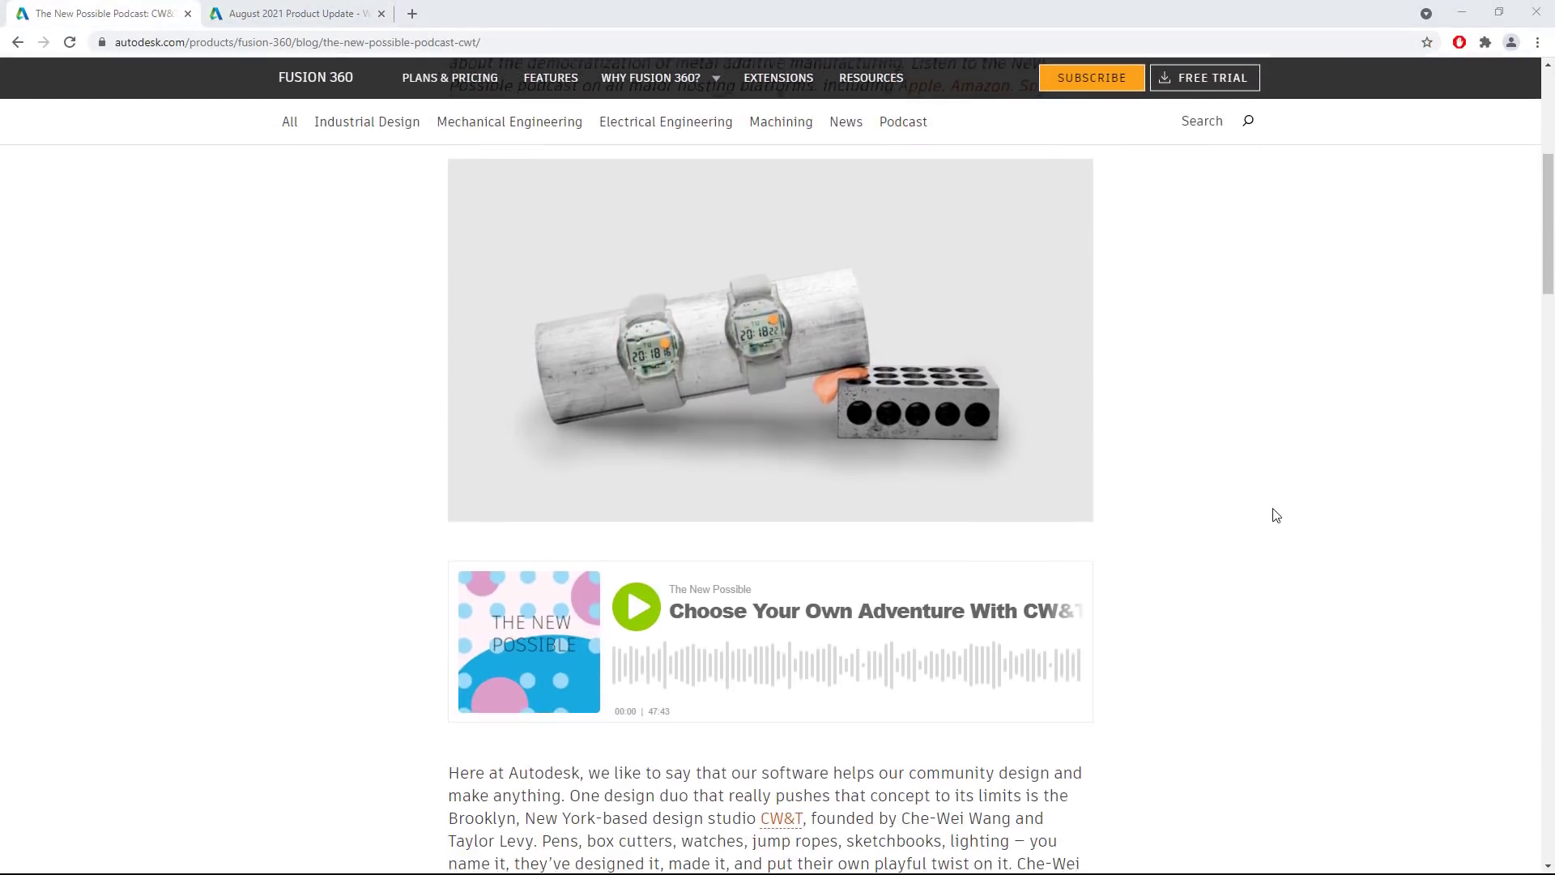
{"action": "scroll", "coordinate": [1276, 516], "scroll_direction": "down", "scroll_amount": 3}
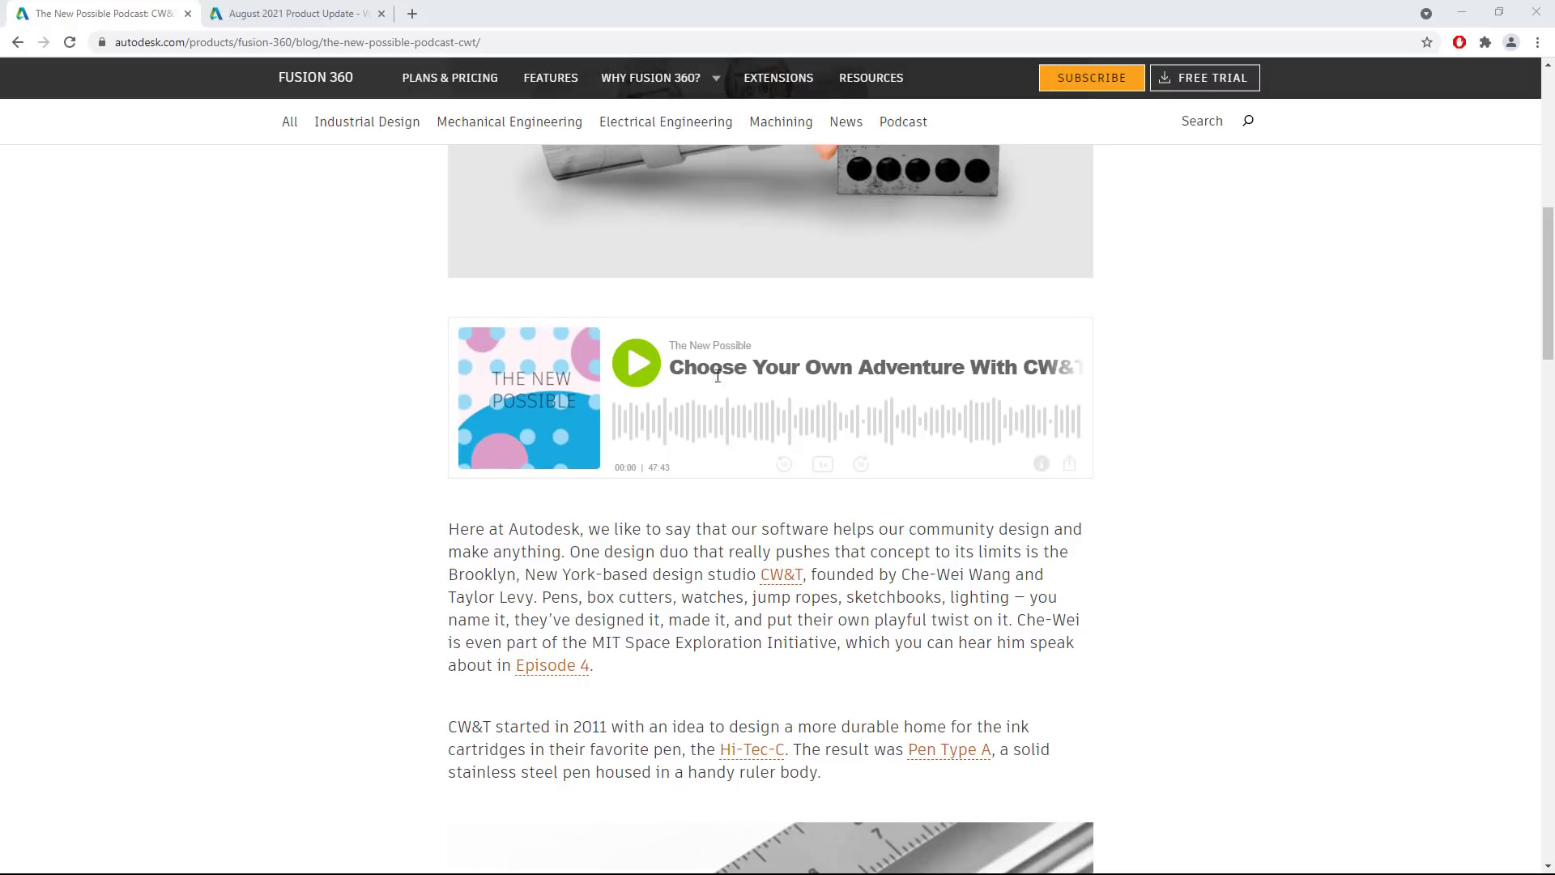
{"action": "left_click", "coordinate": [634, 381]}
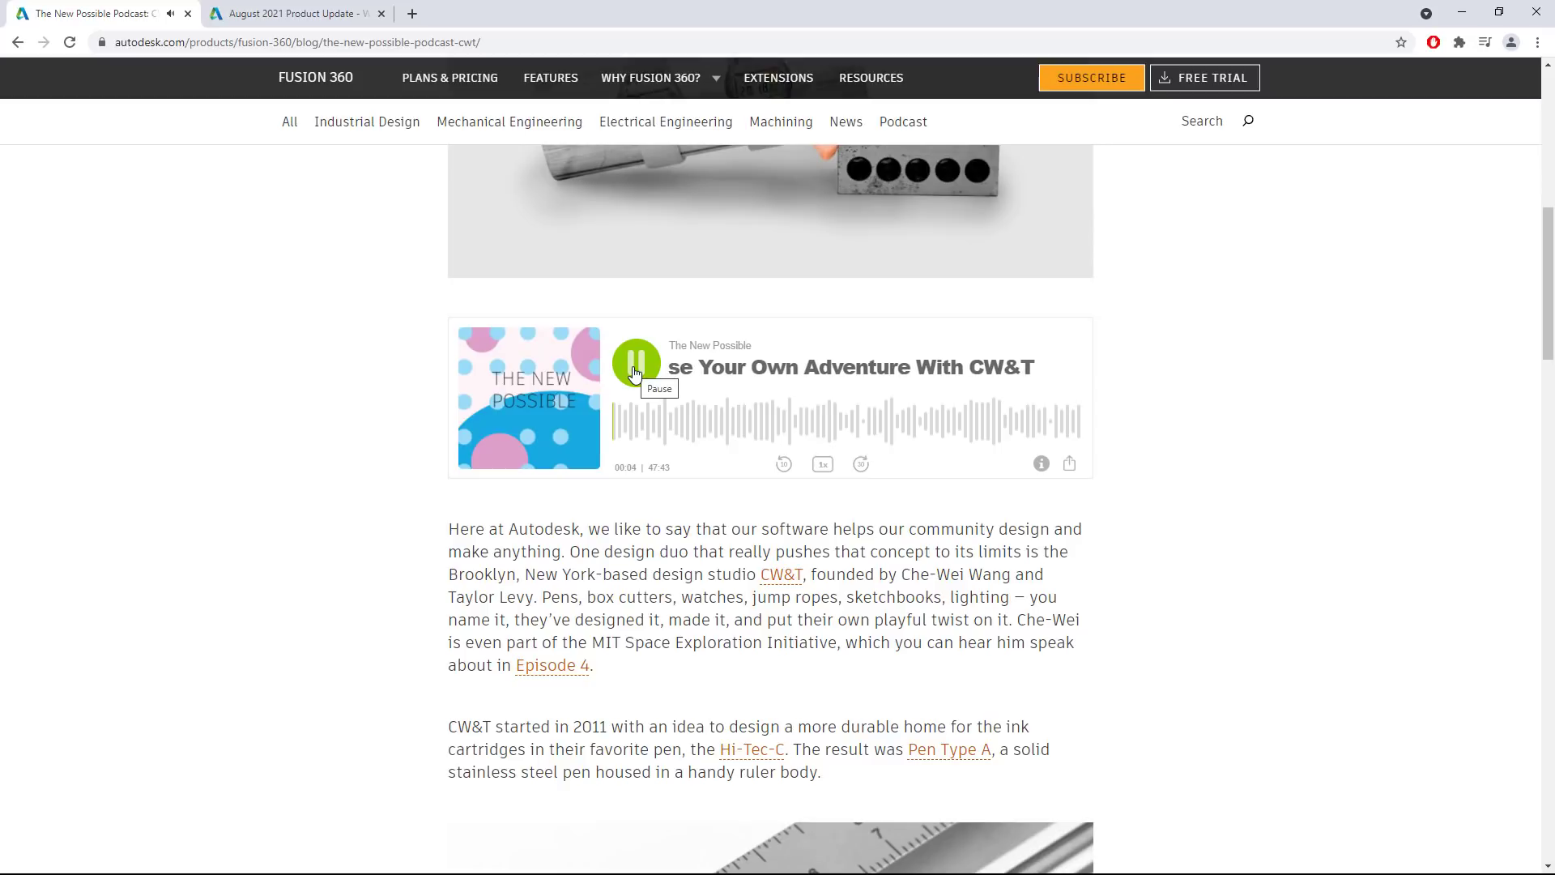
{"action": "left_click", "coordinate": [634, 371]}
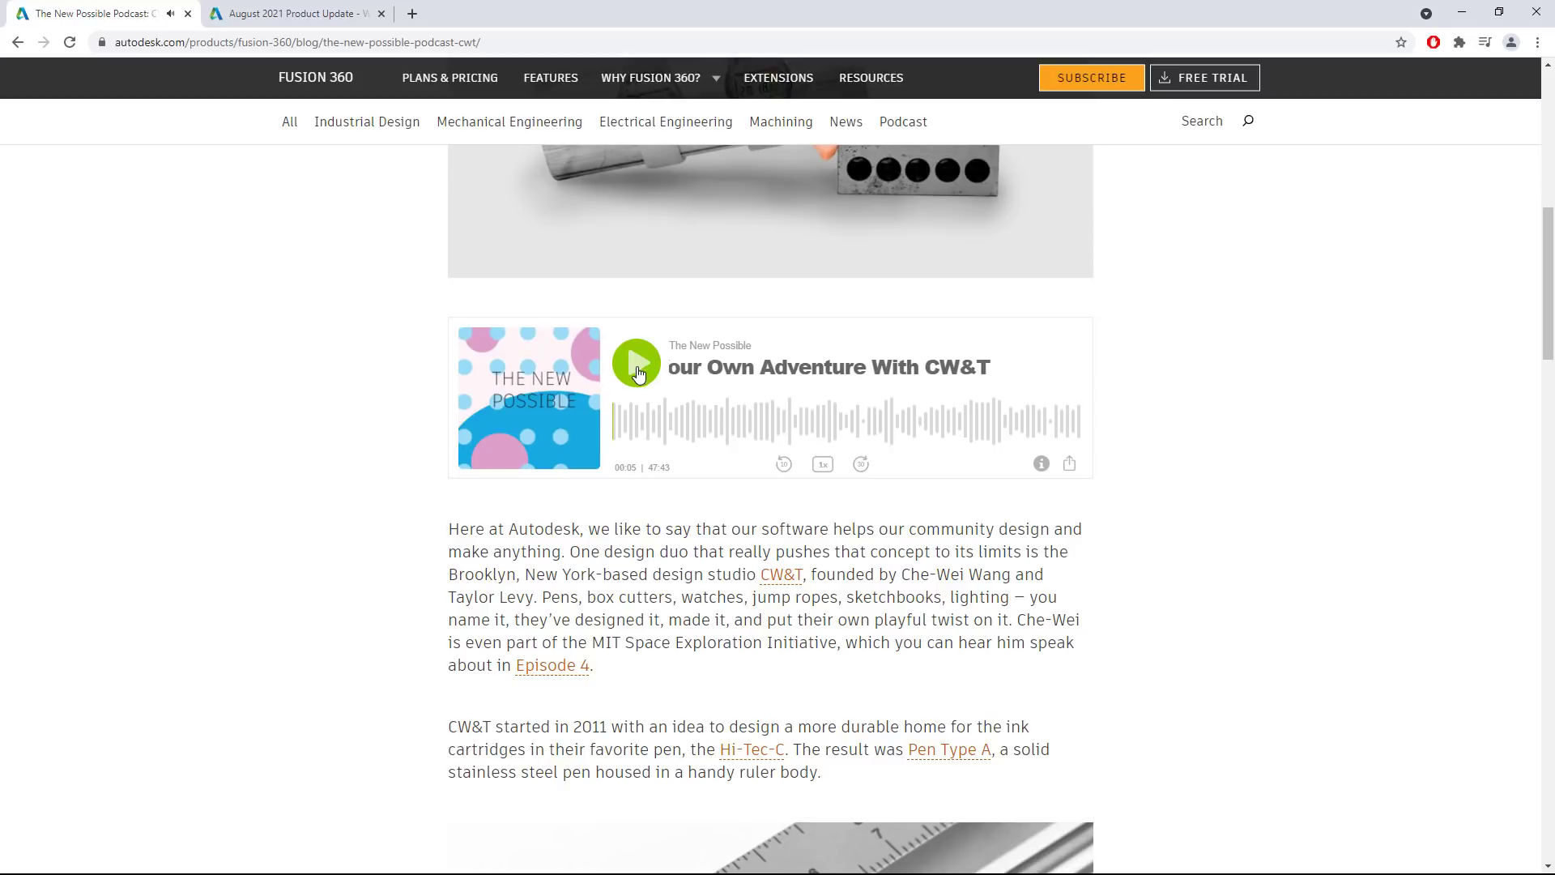
{"action": "scroll", "coordinate": [1215, 507], "scroll_direction": "down", "scroll_amount": 3}
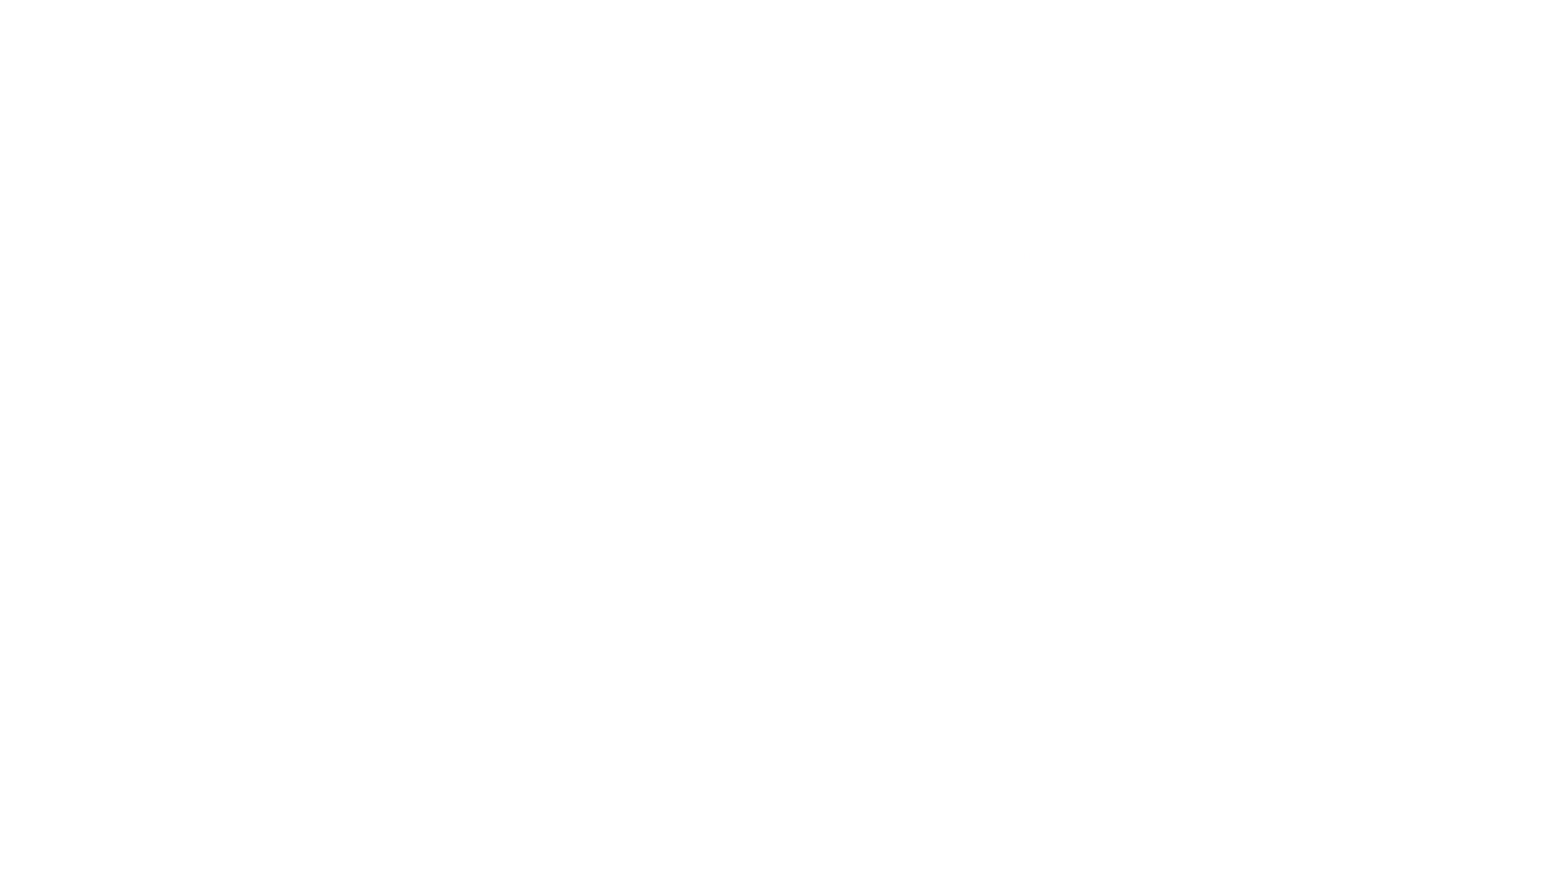